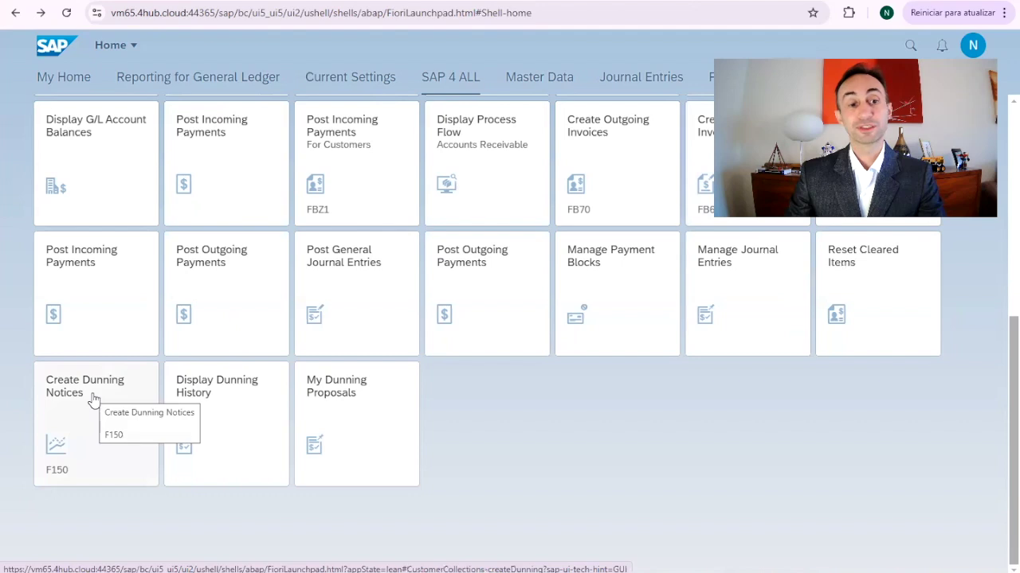
- Open the Create Dunning Notices app (F150) and display the dunning procedure configuration
{"action": "mouse_move", "coordinate": [93, 403]}
{"action": "left_mouse_down"}
{"action": "mouse_move", "coordinate": [446, 387]}
{"action": "mouse_move", "coordinate": [83, 411]}
{"action": "left_mouse_up"}
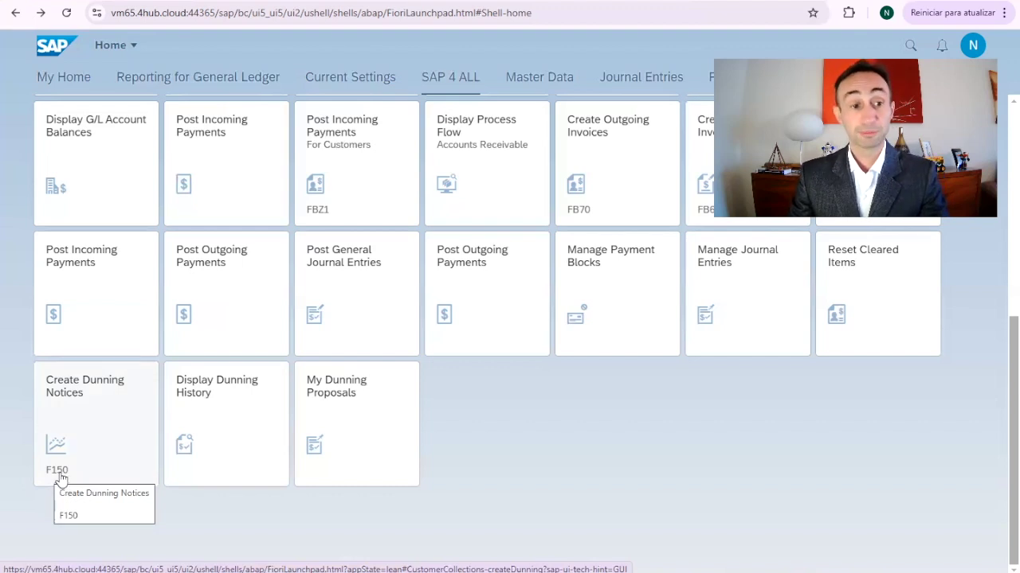
{"action": "left_click", "coordinate": [72, 401]}
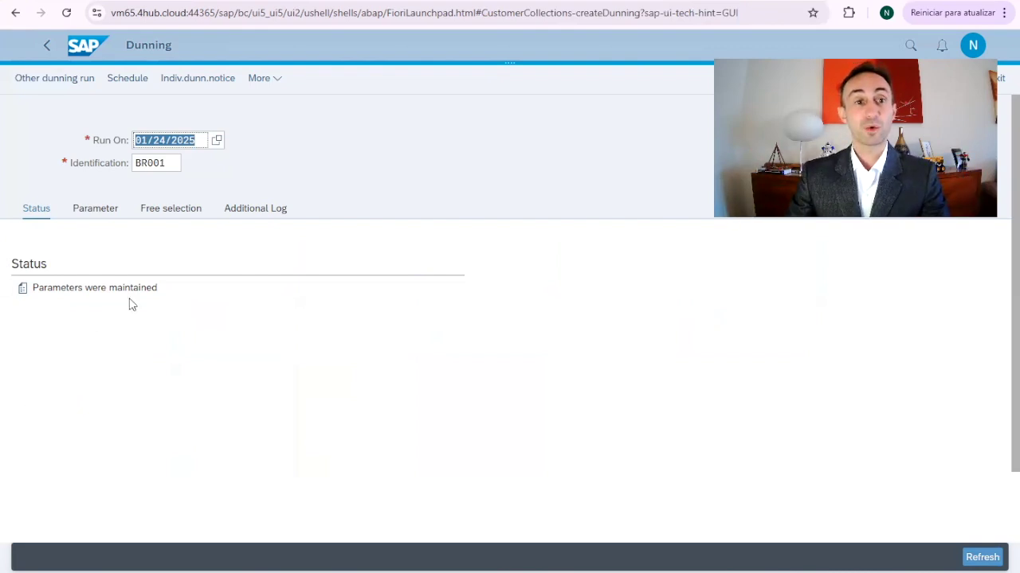
{"action": "left_click", "coordinate": [272, 83]}
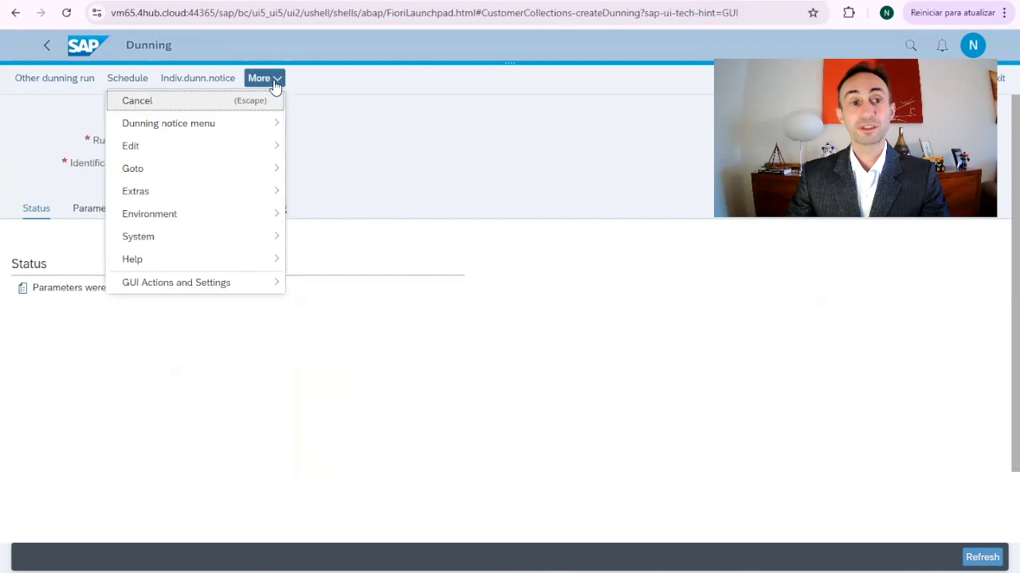
{"action": "mouse_move", "coordinate": [230, 191]}
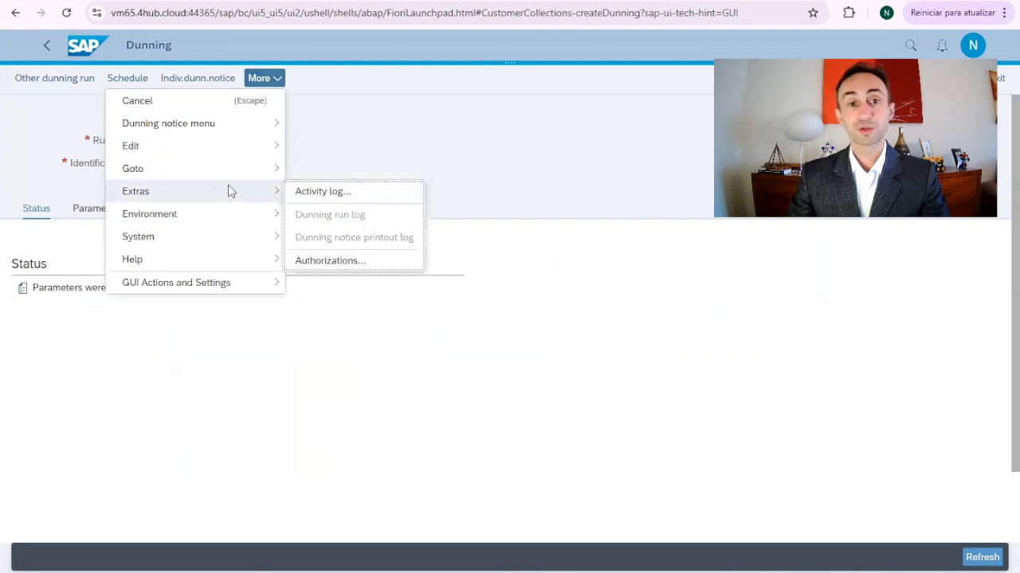
{"action": "mouse_move", "coordinate": [234, 213]}
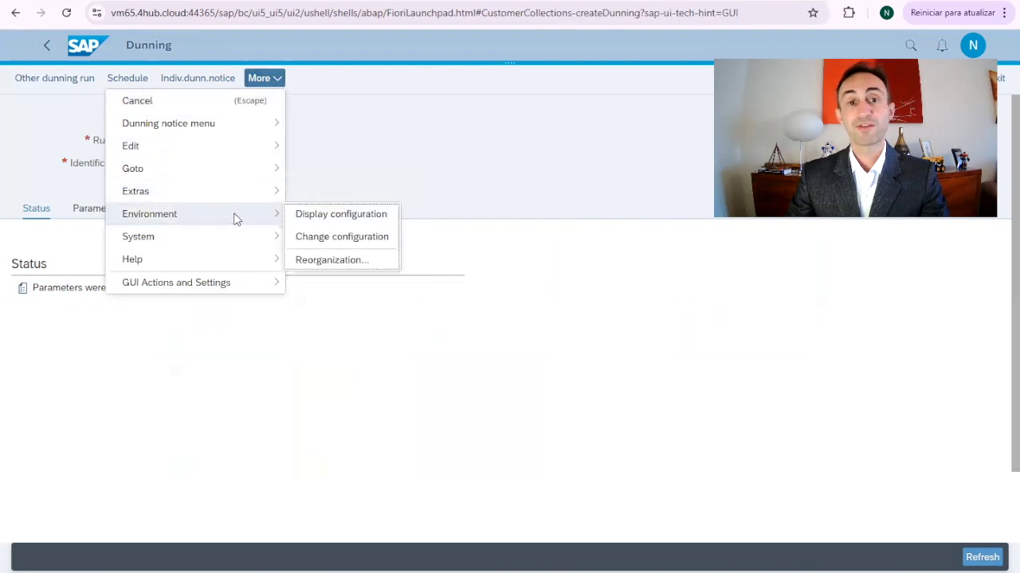
{"action": "left_click", "coordinate": [324, 215]}
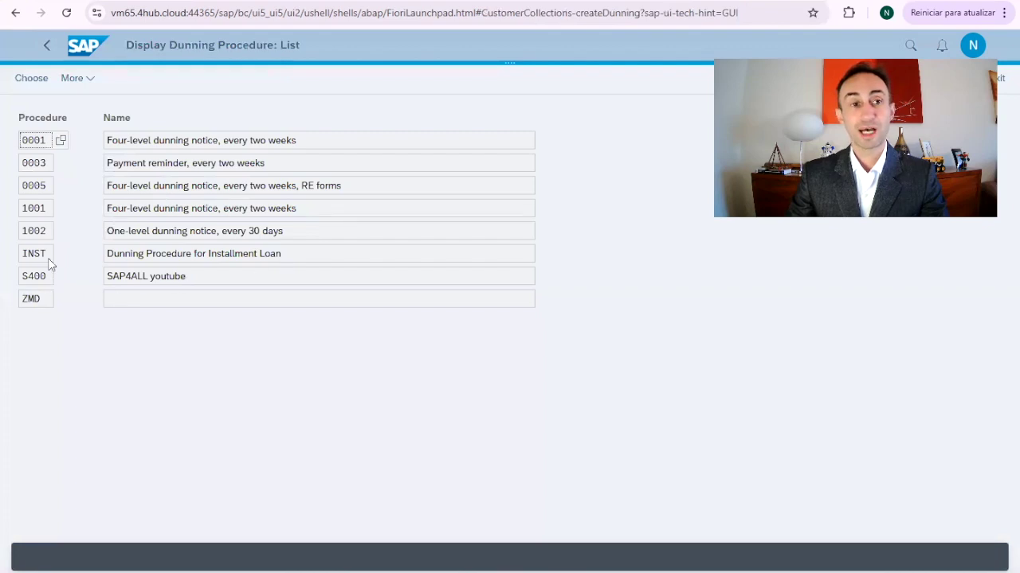
- Examine the dunning levels and general data of dunning procedure S400, and return to the dunning run
{"action": "left_click_drag", "start_coordinate": [46, 280], "coordinate": [17, 285]}
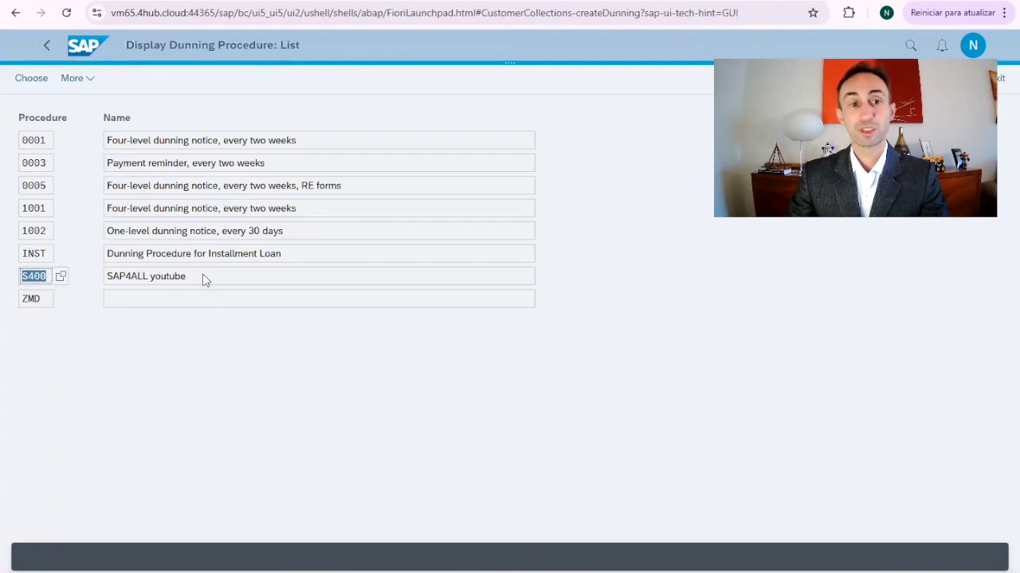
{"action": "left_click", "coordinate": [203, 280]}
{"action": "double_click", "coordinate": [35, 286]}
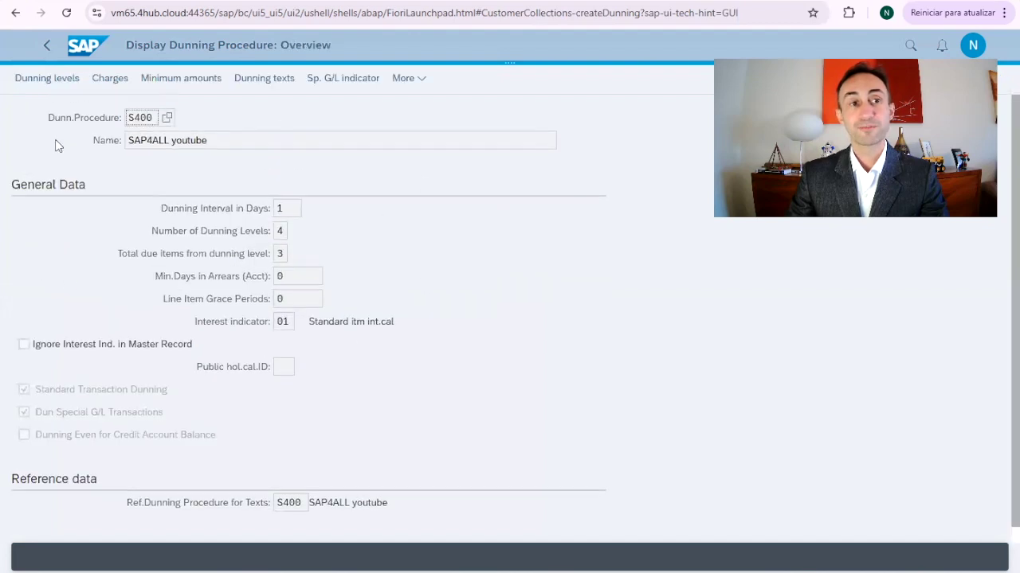
{"action": "left_click", "coordinate": [54, 79]}
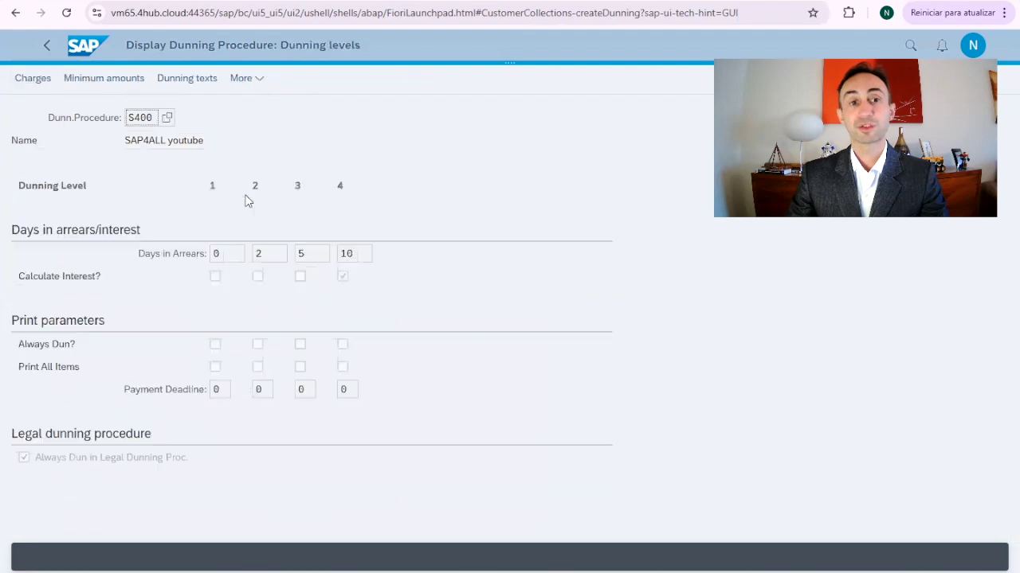
{"action": "left_click", "coordinate": [46, 45]}
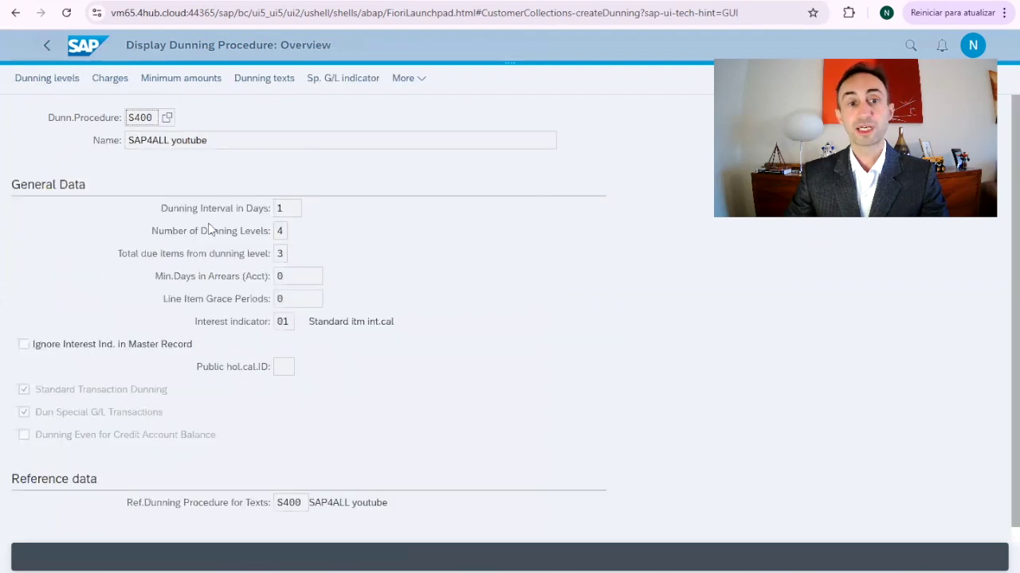
{"action": "left_click", "coordinate": [292, 210]}
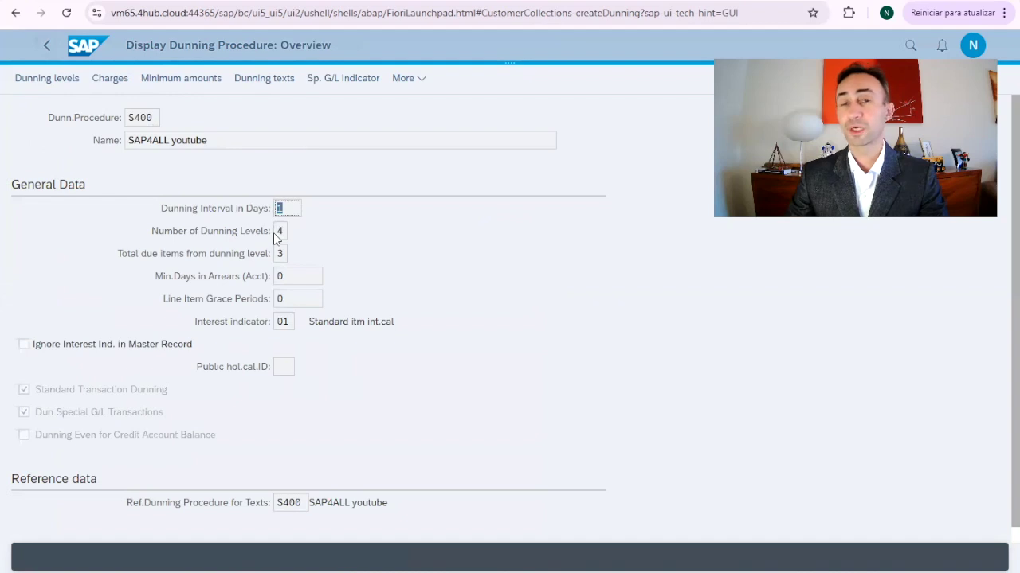
{"action": "left_click", "coordinate": [46, 45]}
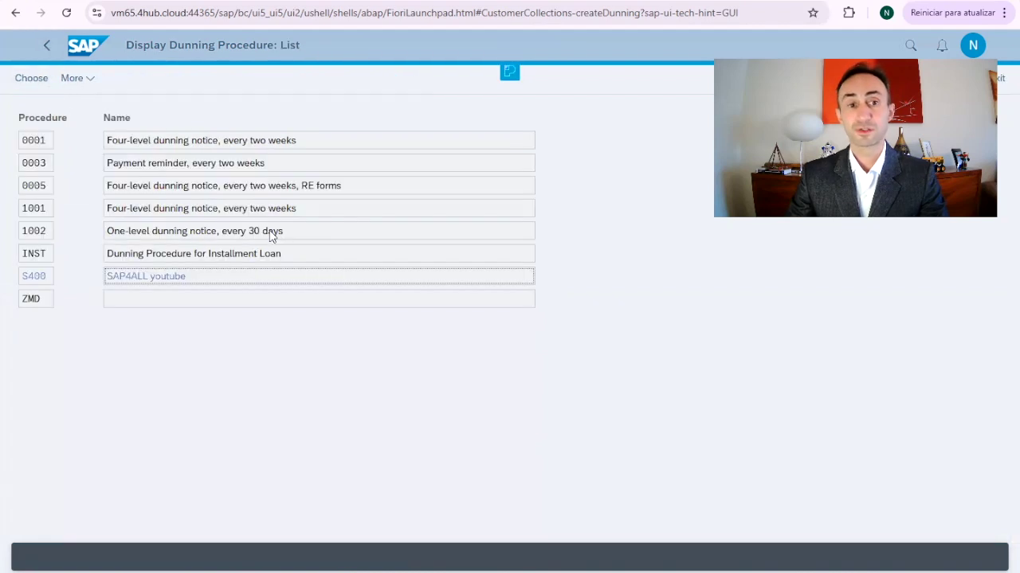
{"action": "left_click", "coordinate": [46, 46]}
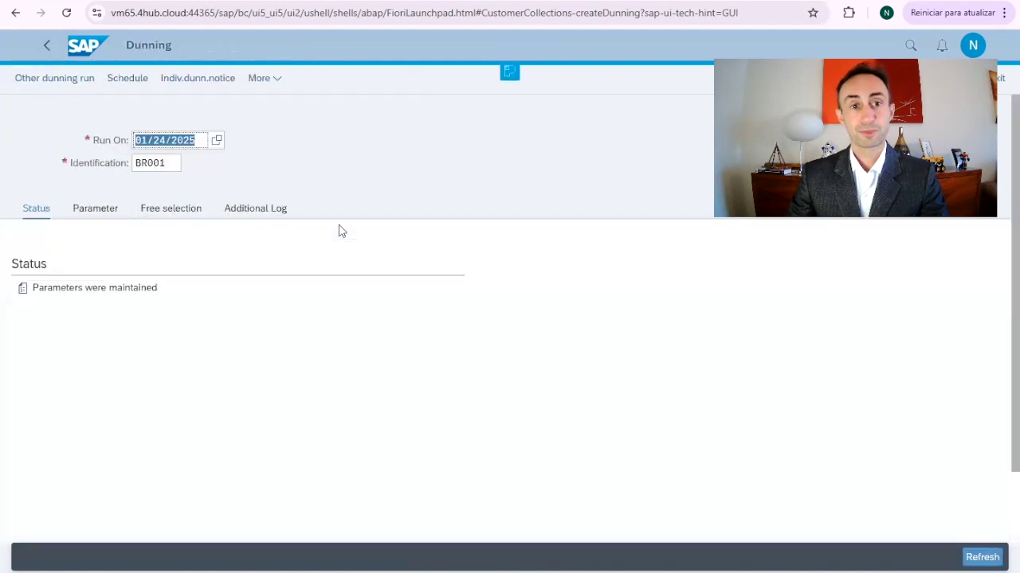
- Restrict the dunning run's parameters to the customer number copied from the first entry in Manage Customer Line Items
{"action": "left_click", "coordinate": [89, 213]}
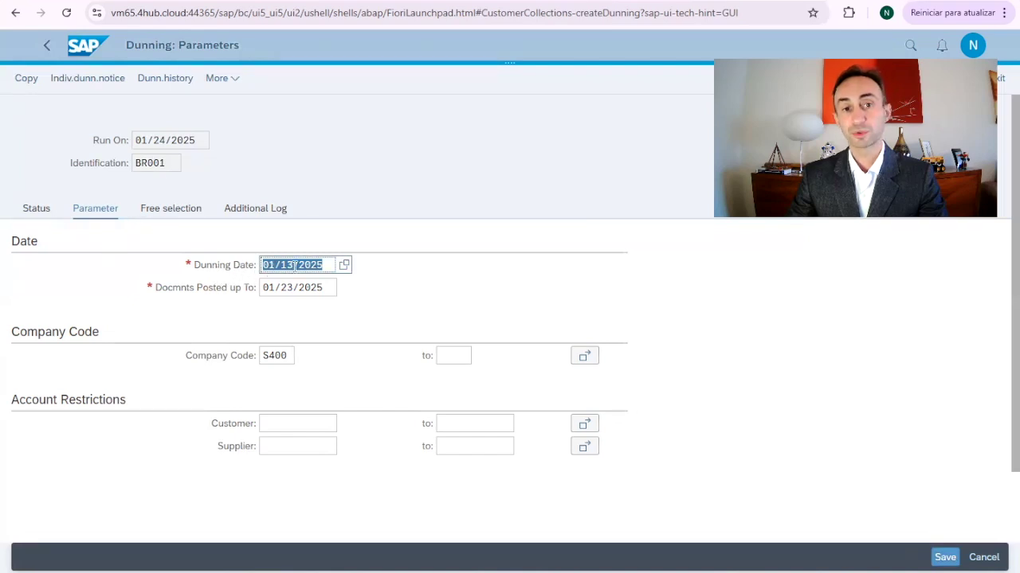
{"action": "left_click", "coordinate": [284, 265]}
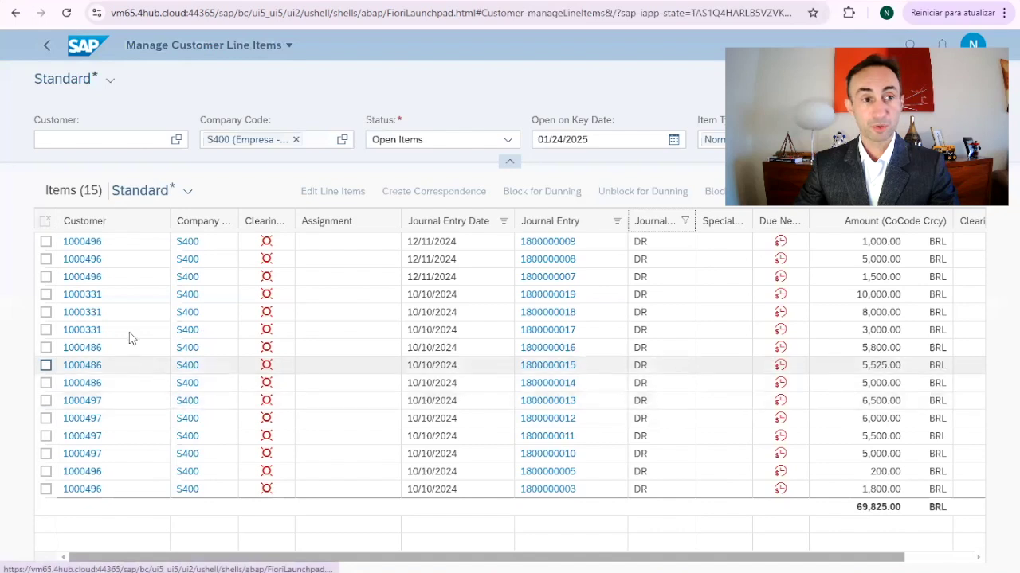
{"action": "left_click_drag", "start_coordinate": [103, 243], "coordinate": [62, 243]}
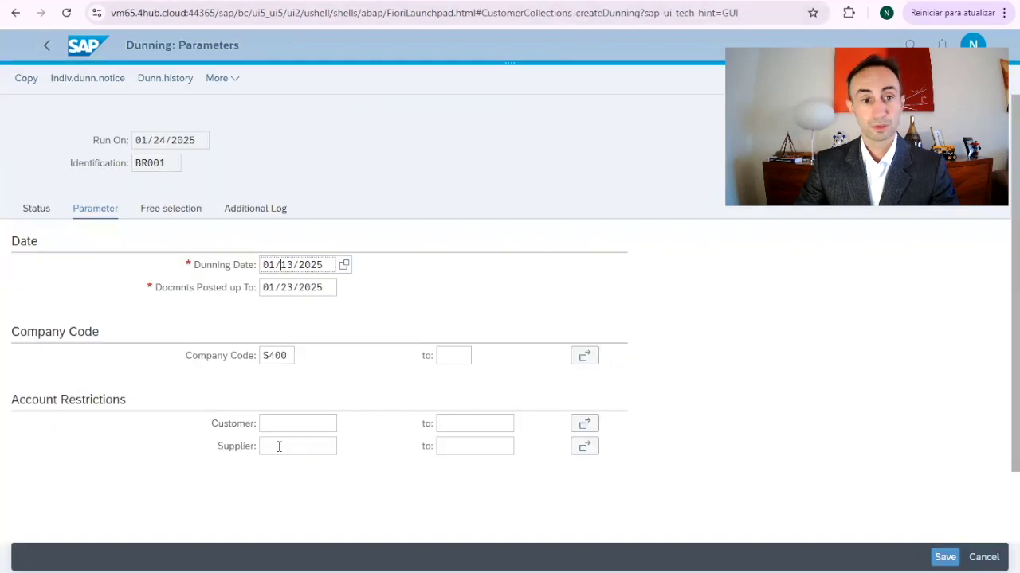
{"action": "left_click", "coordinate": [271, 424]}
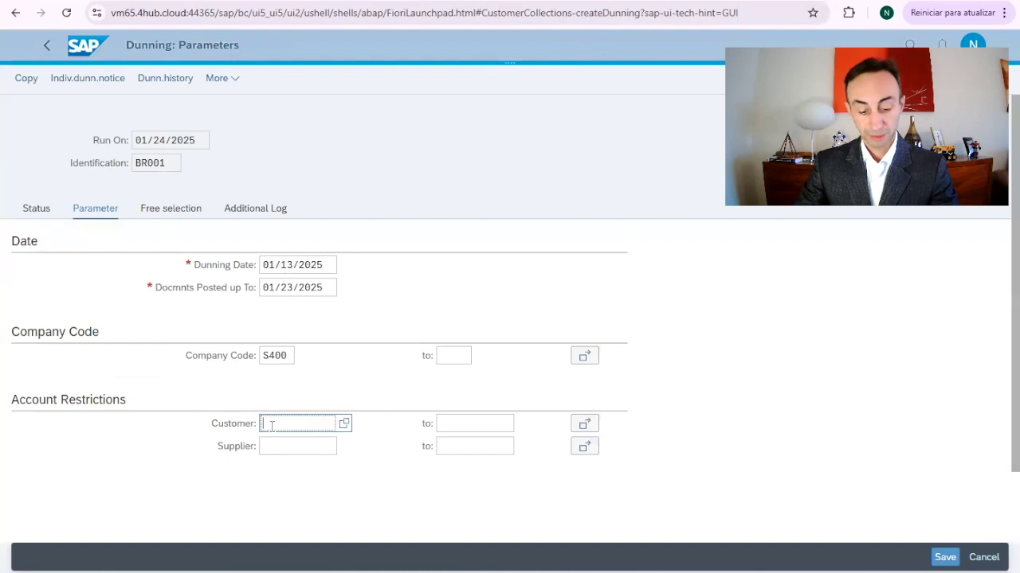
- Add Document Number (BSID-BELNR) from the document table as the first free selection field
{"action": "left_click", "coordinate": [170, 208]}
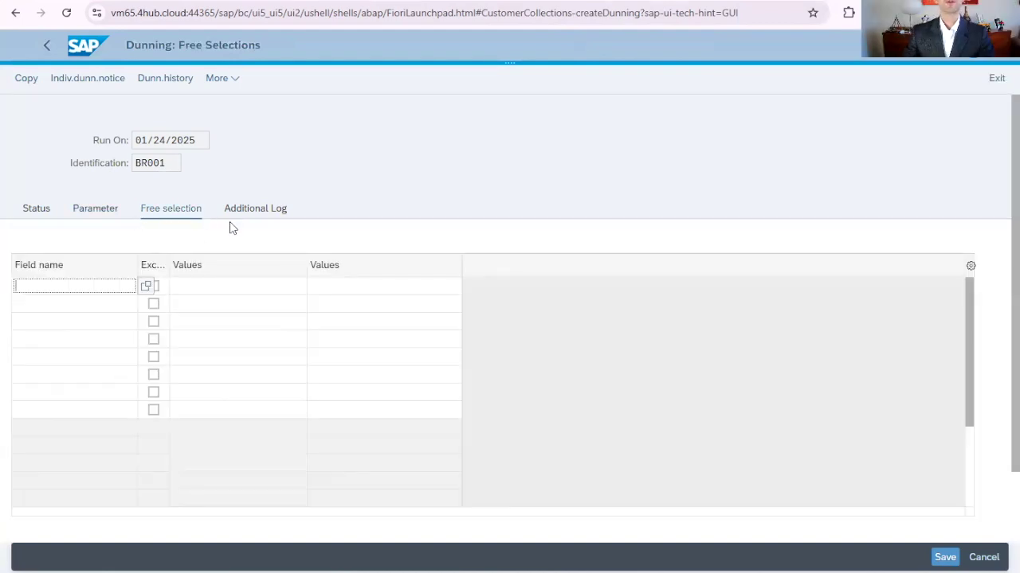
{"action": "left_click", "coordinate": [146, 289]}
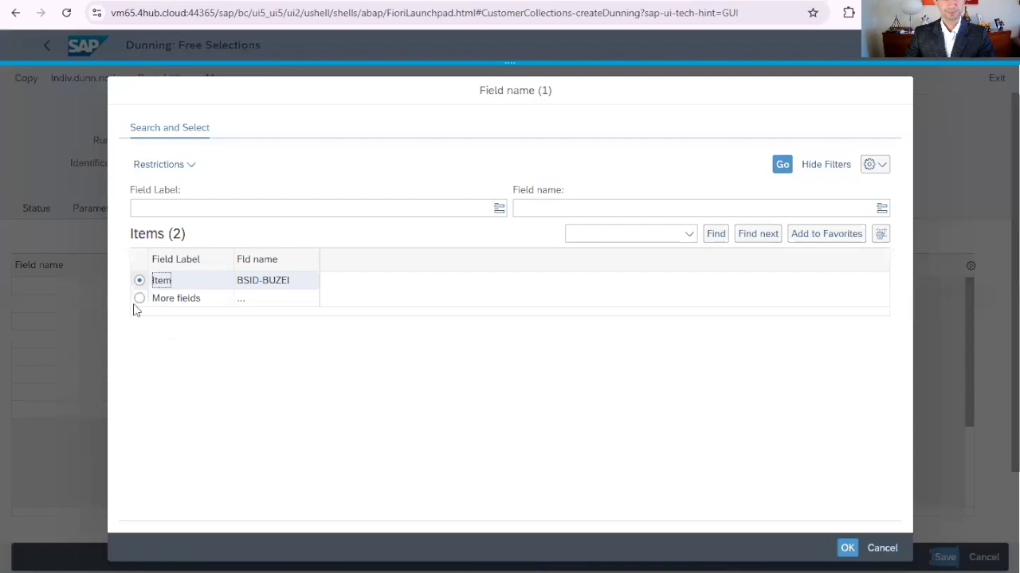
{"action": "left_click", "coordinate": [151, 300]}
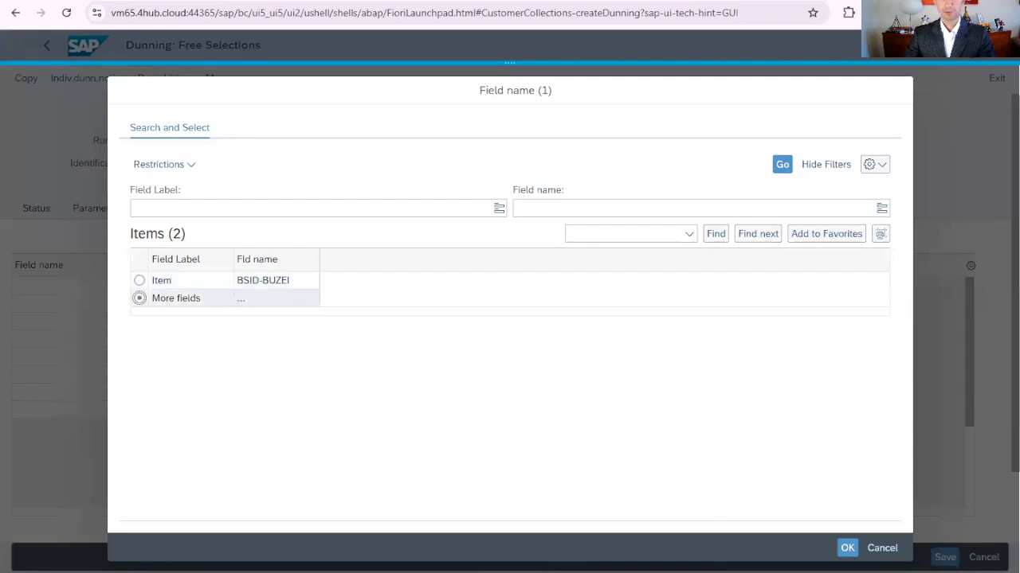
{"action": "left_click", "coordinate": [848, 553]}
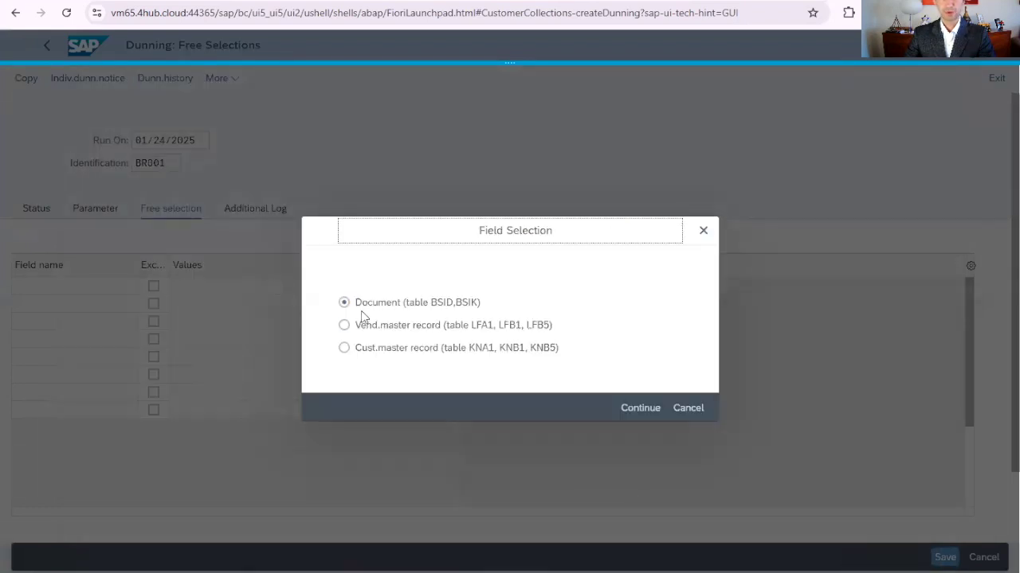
{"action": "left_click", "coordinate": [635, 411]}
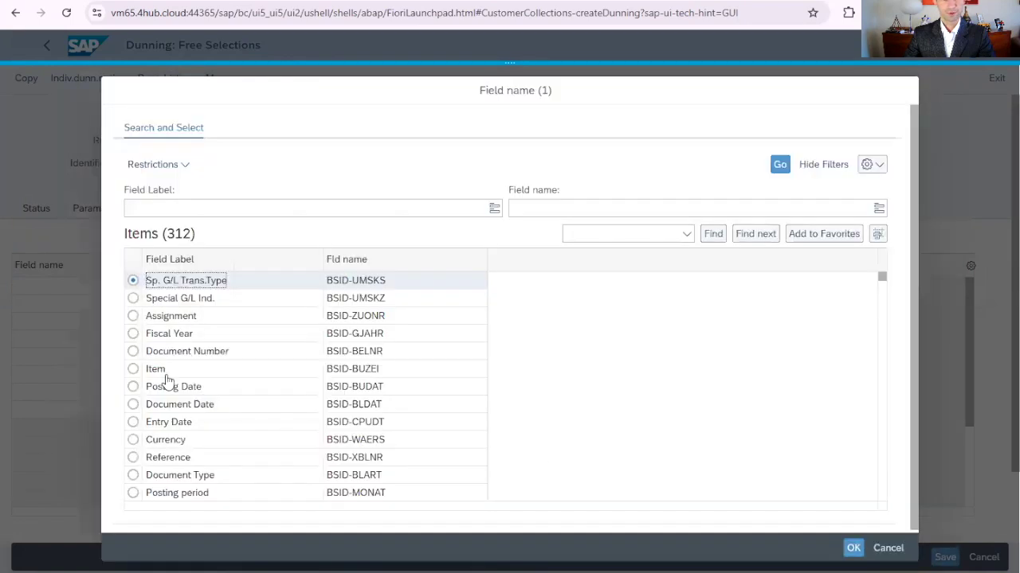
{"action": "left_click", "coordinate": [133, 355]}
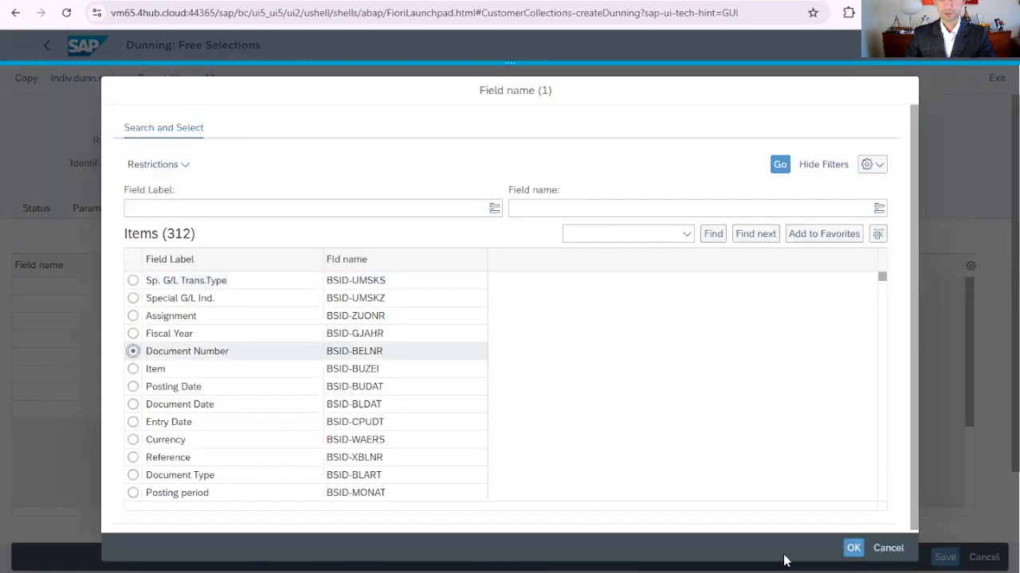
{"action": "left_click", "coordinate": [852, 550]}
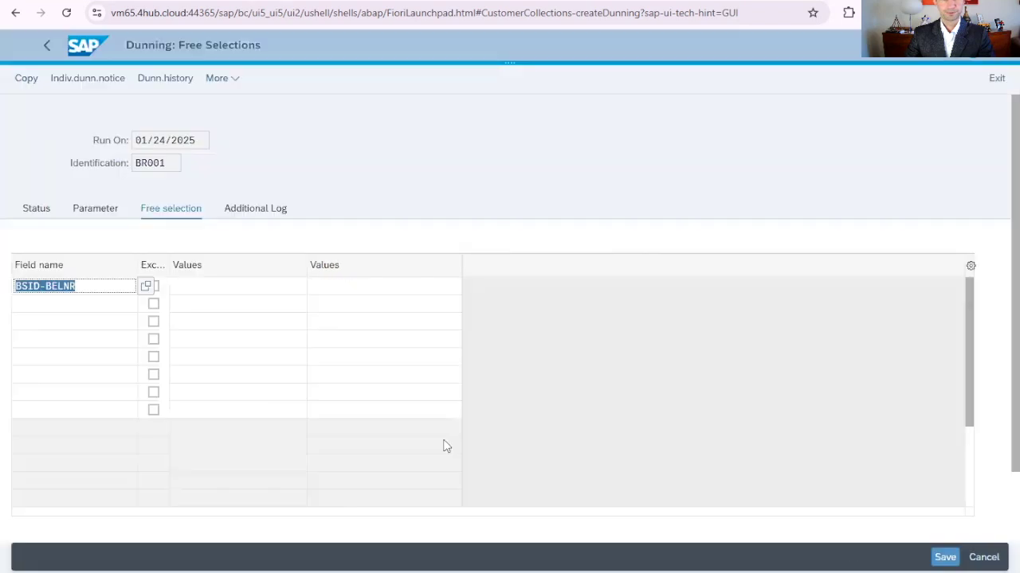
{"action": "left_click", "coordinate": [226, 292]}
{"action": "key", "text": "ctrl+v"}
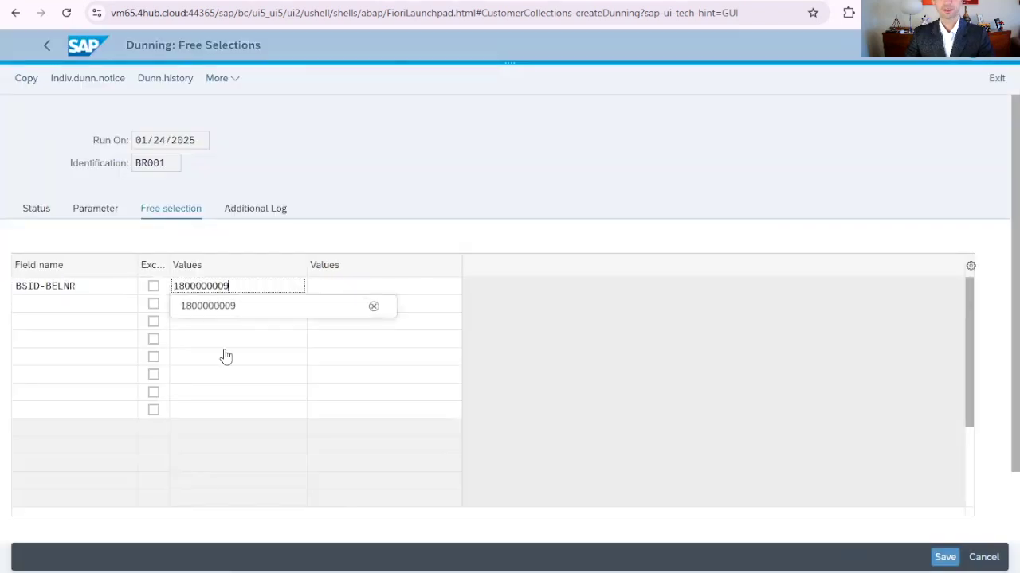
{"action": "left_click", "coordinate": [223, 308]}
- Copy the customer number from the run's parameters into the additional log's customer restriction
{"action": "left_click", "coordinate": [256, 208]}
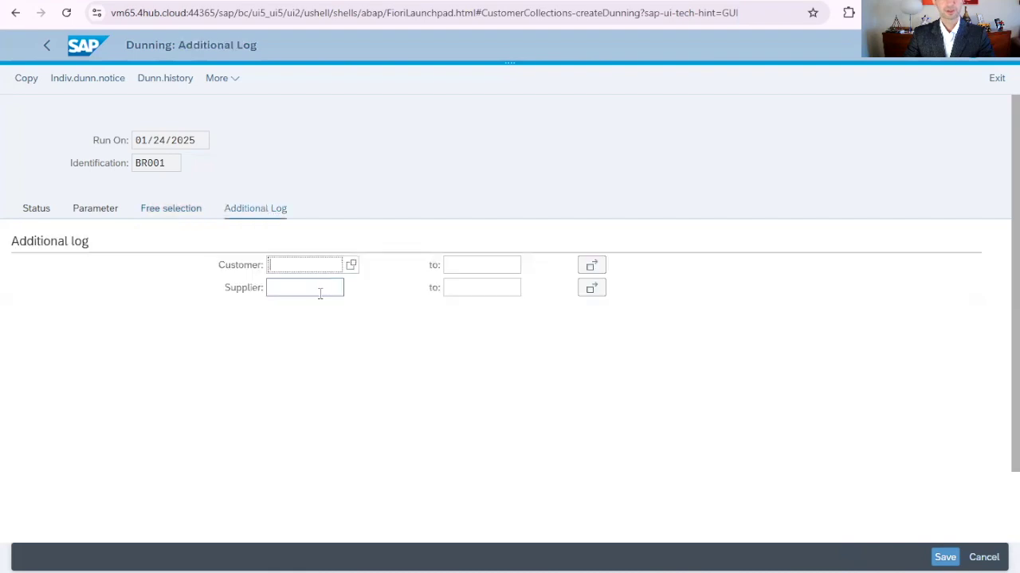
{"action": "left_click", "coordinate": [105, 215]}
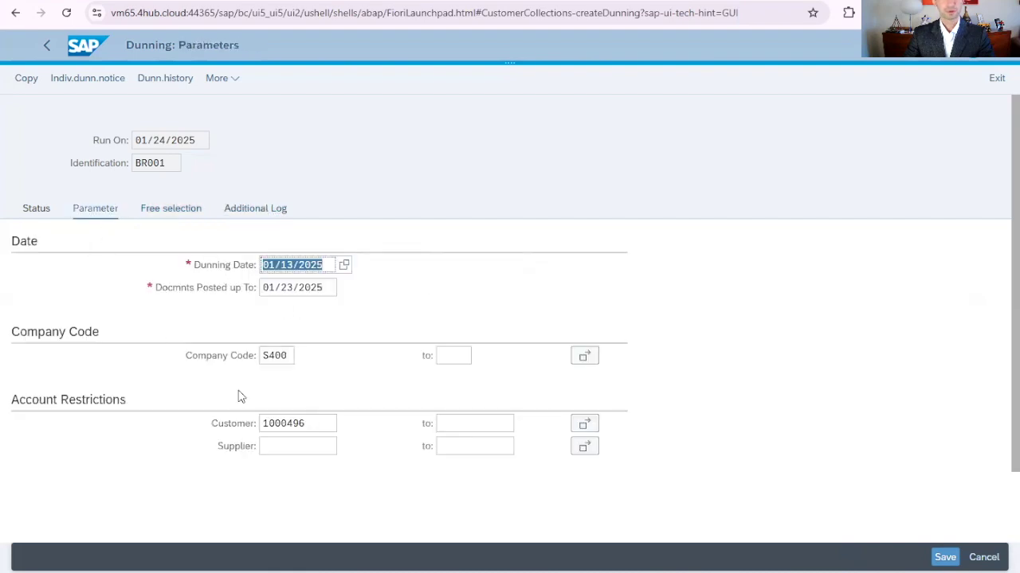
{"action": "left_click", "coordinate": [243, 430]}
{"action": "key", "text": "ctrl+c"}
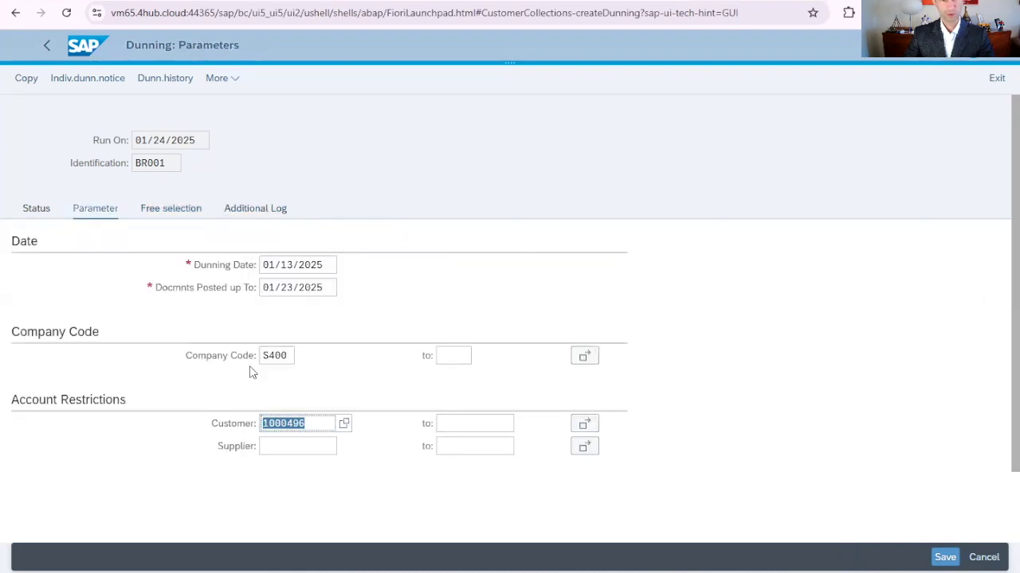
{"action": "left_click", "coordinate": [256, 217]}
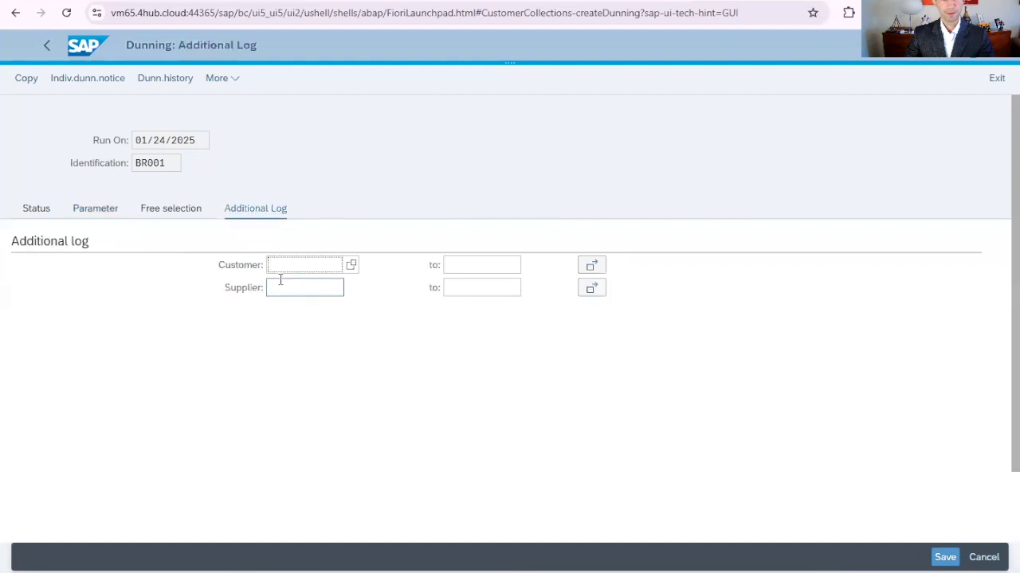
{"action": "key", "text": "ctrl+v"}
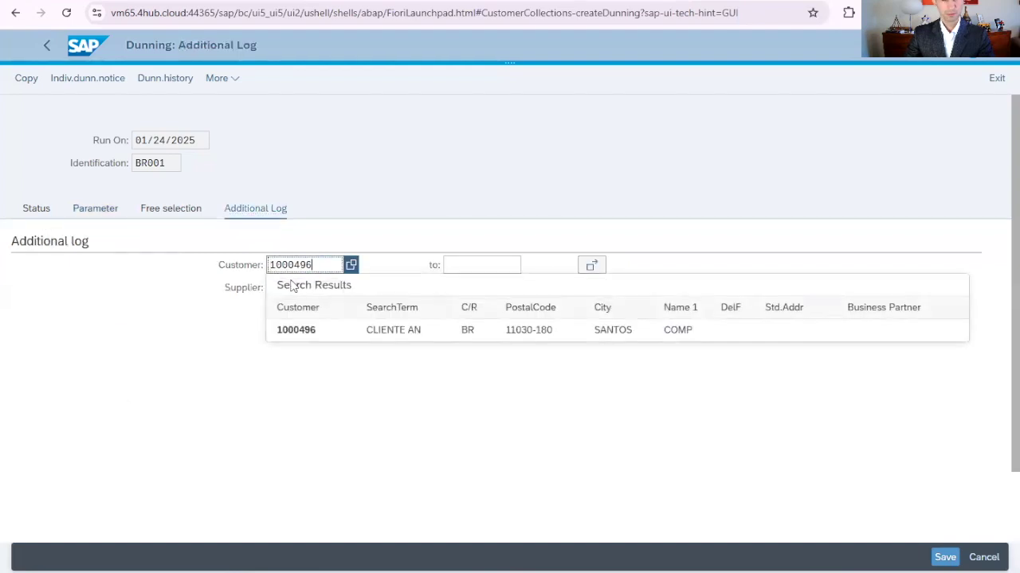
{"action": "left_click", "coordinate": [296, 331]}
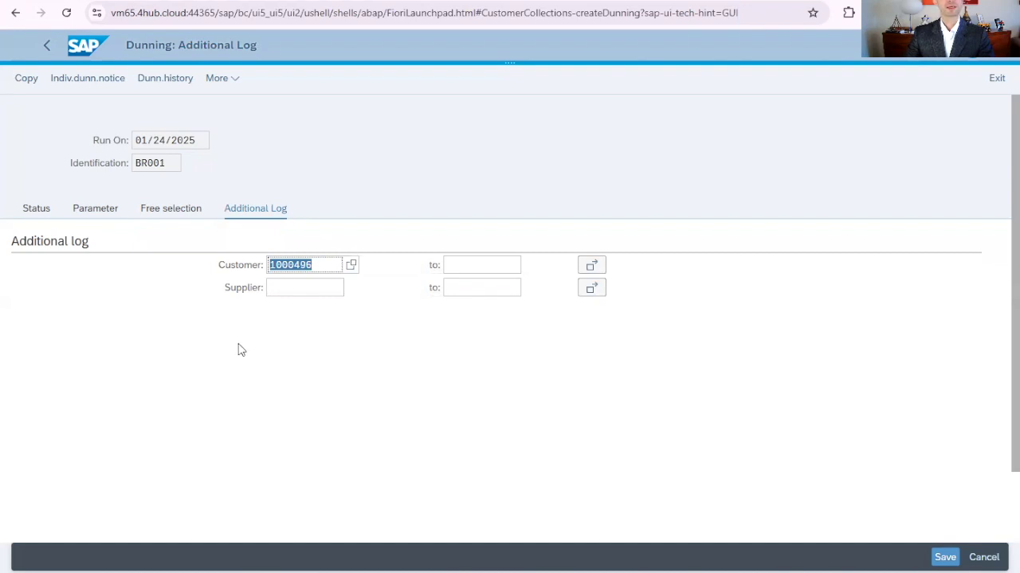
- Review the dunning parameters, return to the run's status and save the parameters
{"action": "left_click", "coordinate": [96, 212]}
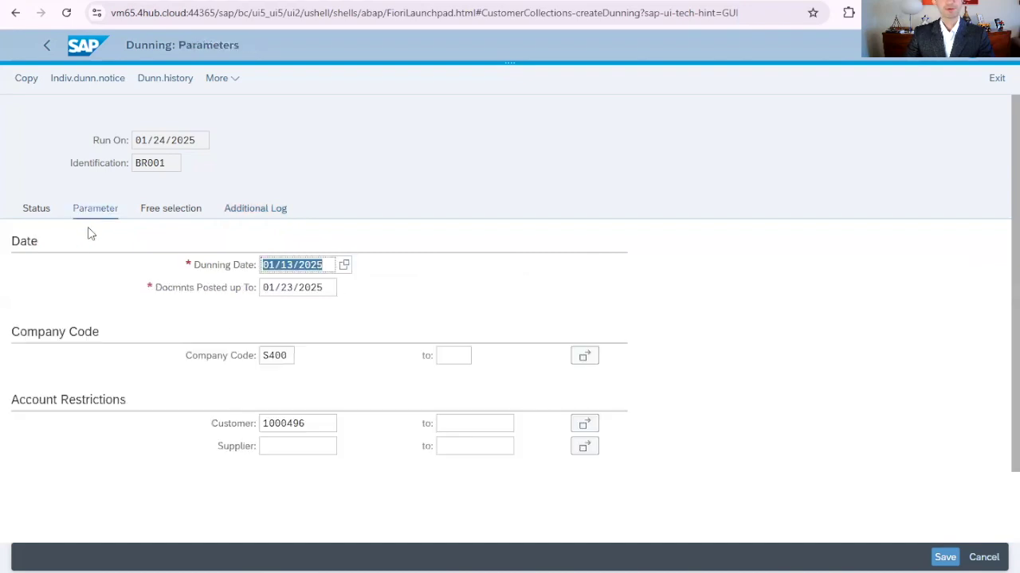
{"action": "left_click", "coordinate": [46, 210]}
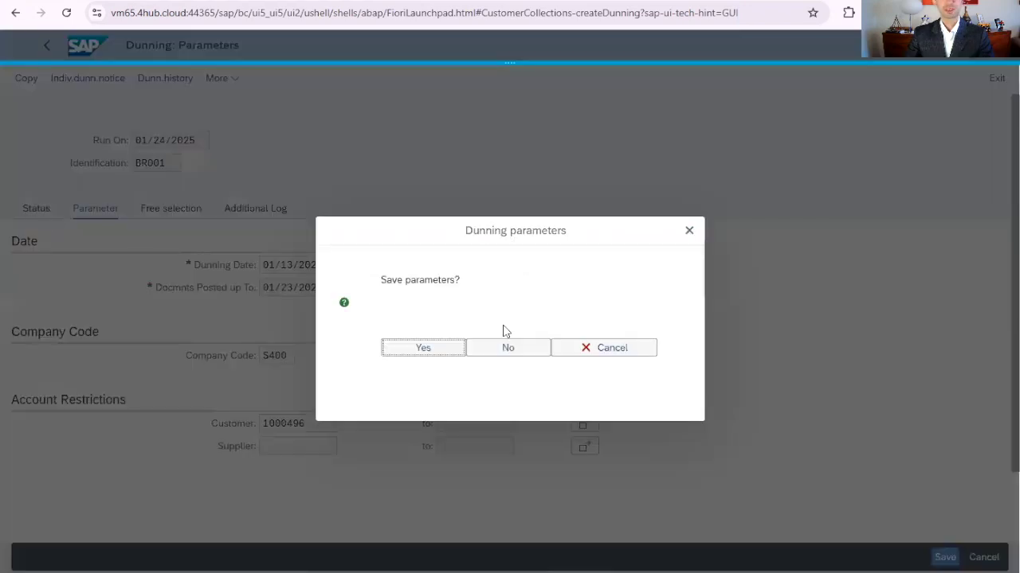
{"action": "left_click", "coordinate": [420, 351]}
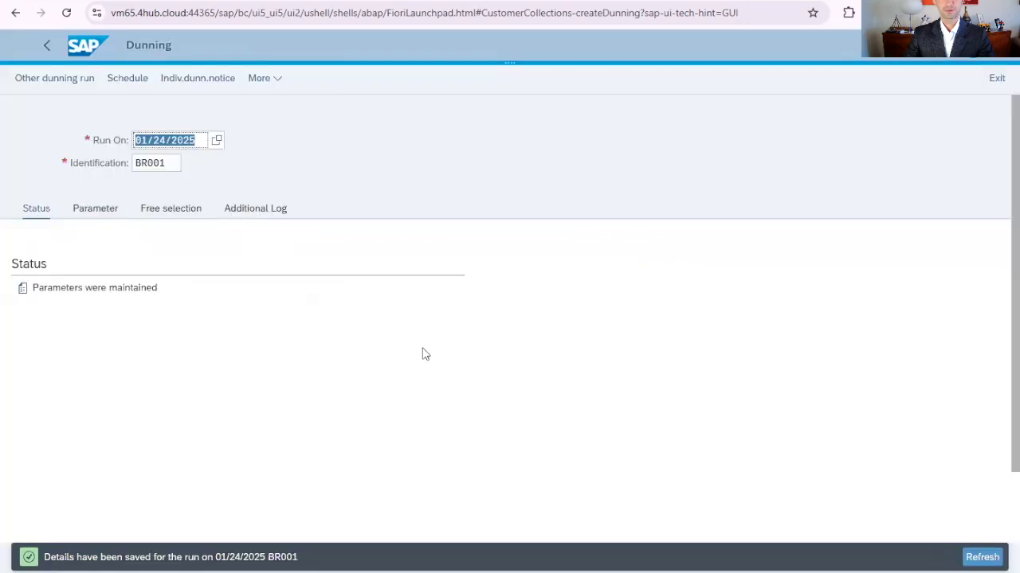
- Start scheduling dunning run BR001 with LP01 as the output device
{"action": "left_click", "coordinate": [139, 84]}
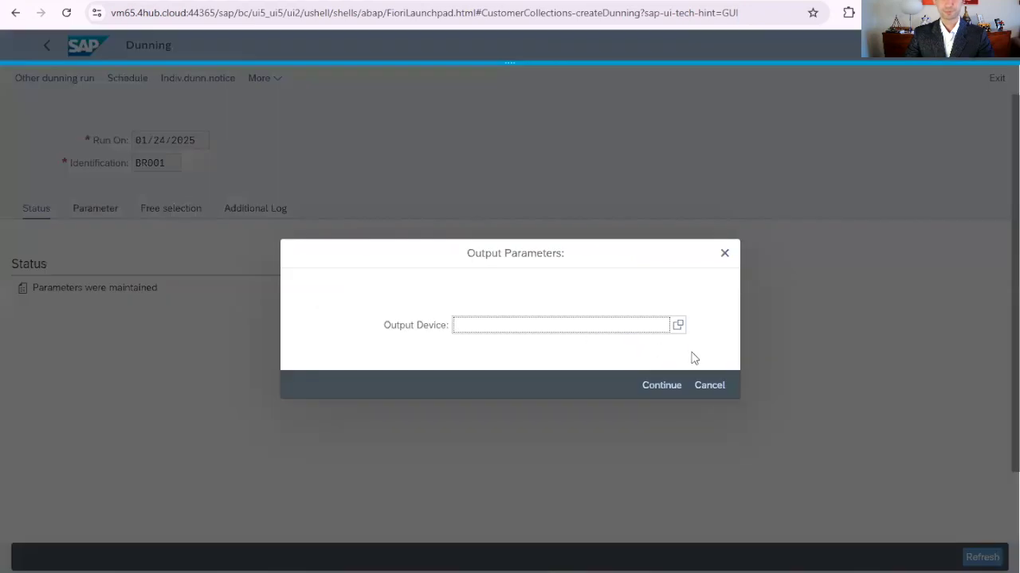
{"action": "left_click", "coordinate": [677, 327]}
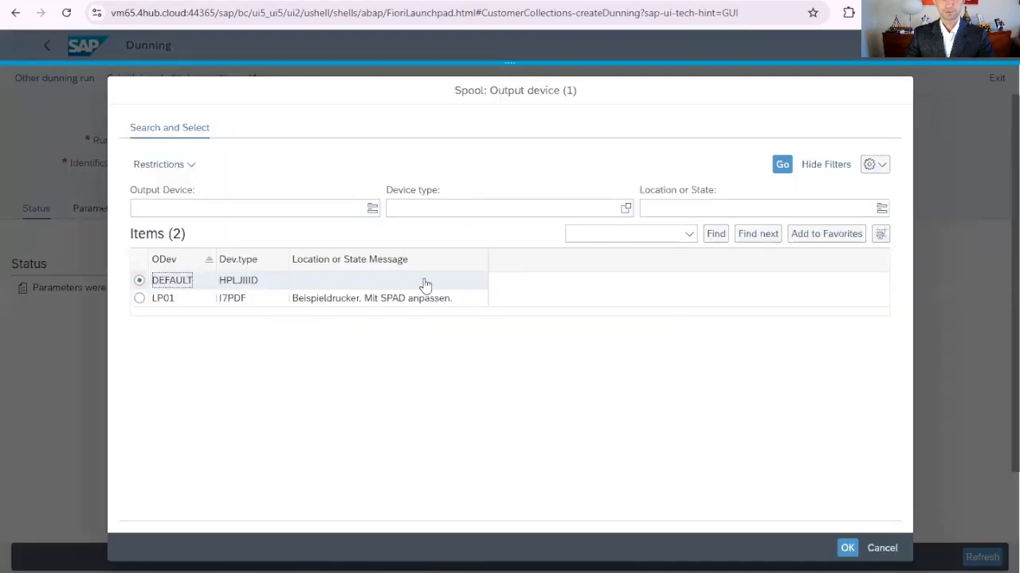
{"action": "left_click", "coordinate": [139, 299]}
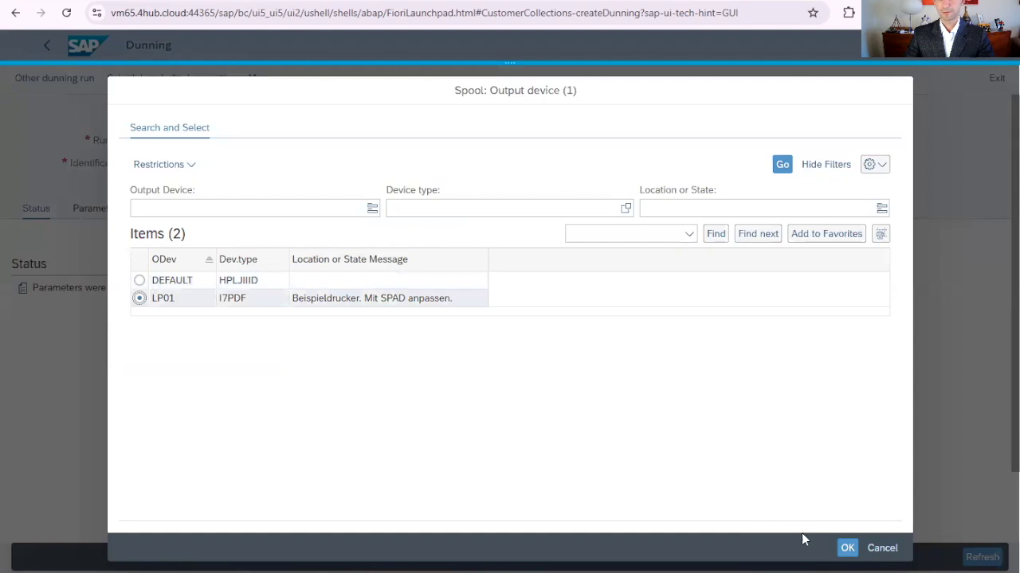
{"action": "left_click", "coordinate": [845, 548]}
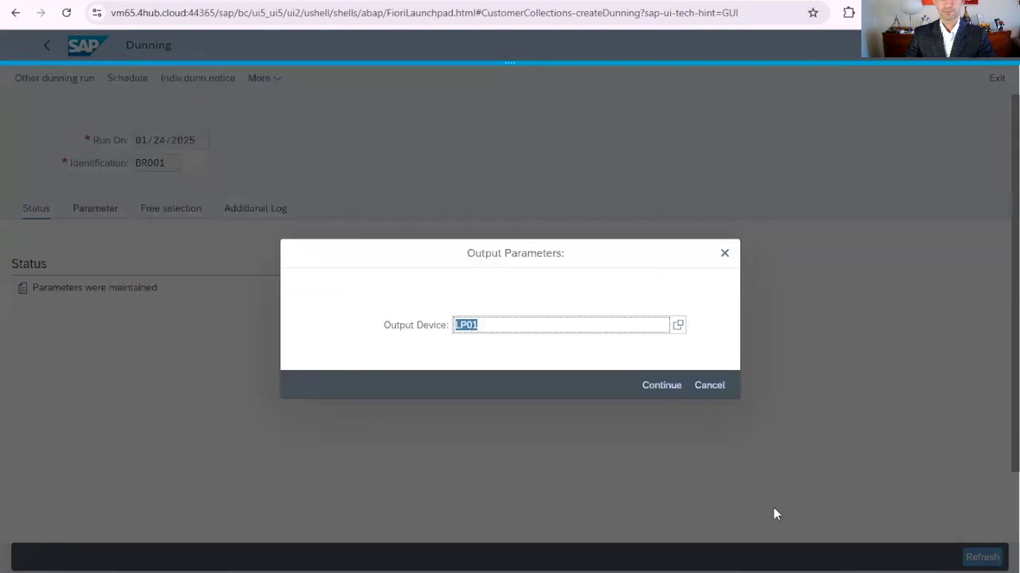
{"action": "left_click", "coordinate": [660, 387]}
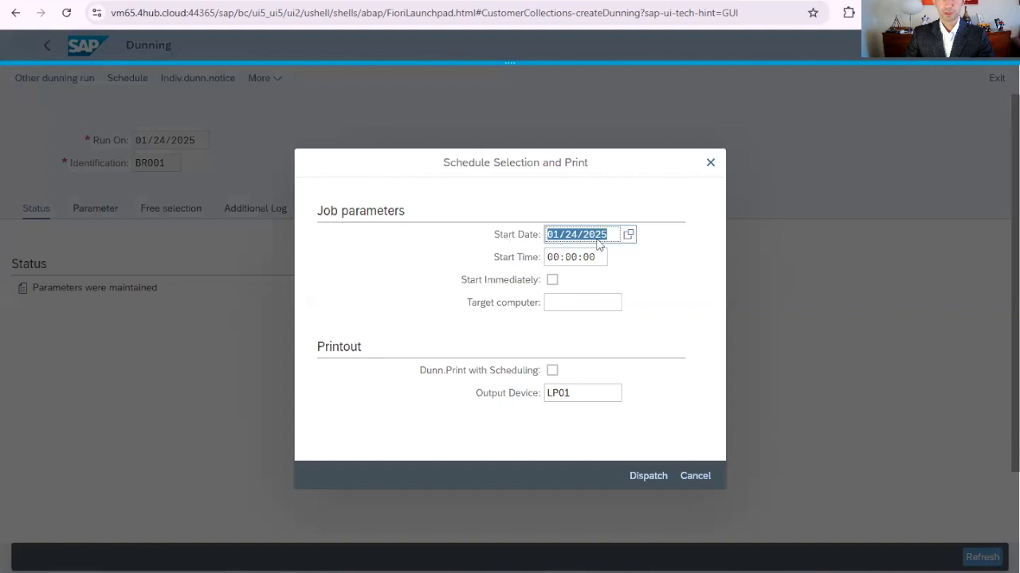
- Set the selection and print job to start immediately with dunning print included, and dispatch it
{"action": "left_click", "coordinate": [551, 281]}
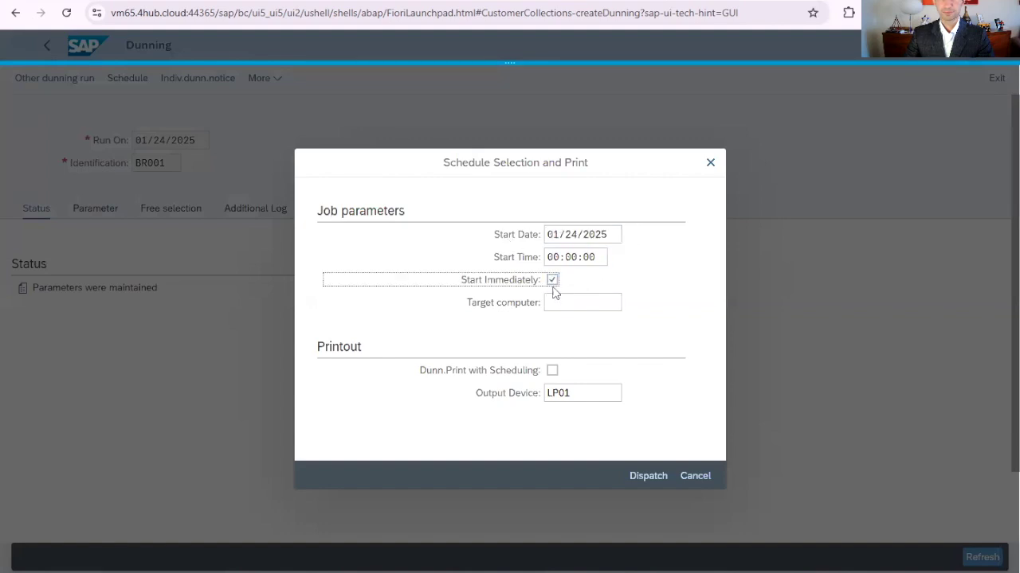
{"action": "left_click", "coordinate": [552, 372]}
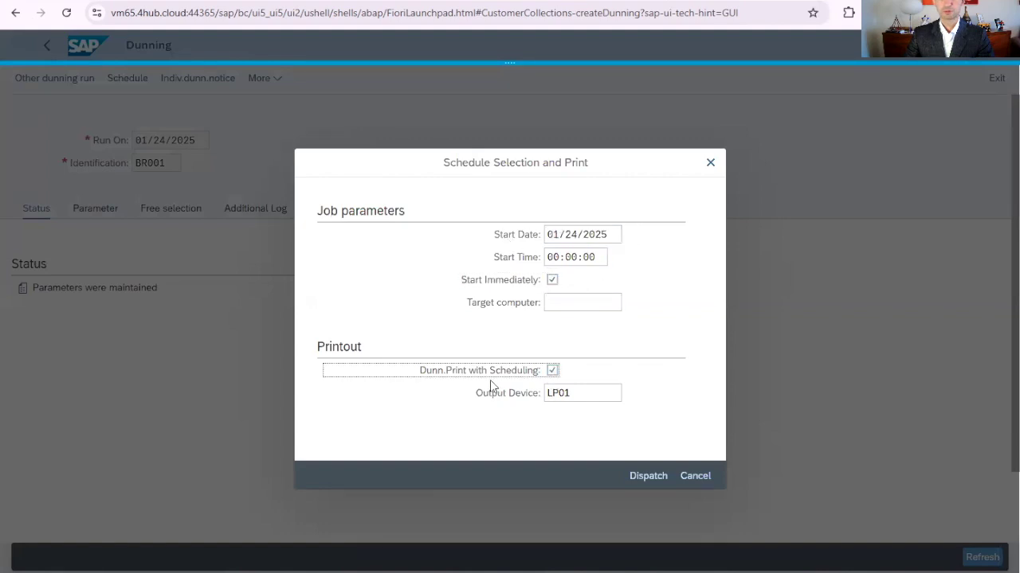
{"action": "left_click", "coordinate": [658, 481]}
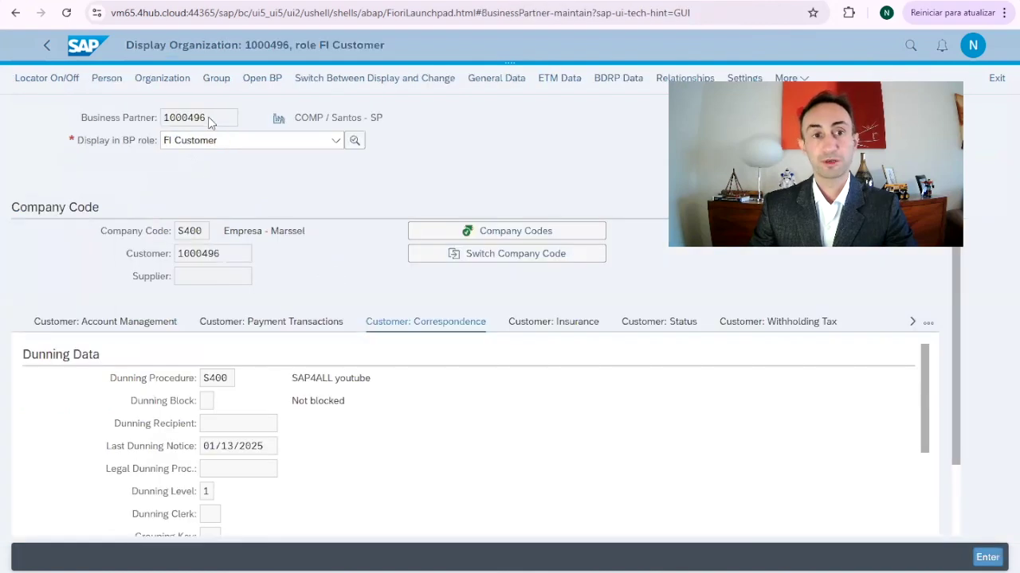
- Check the last dunning notice date and dunning level in the customer's business partner data against the run's dunning date
{"action": "left_click_drag", "start_coordinate": [210, 119], "coordinate": [158, 149]}
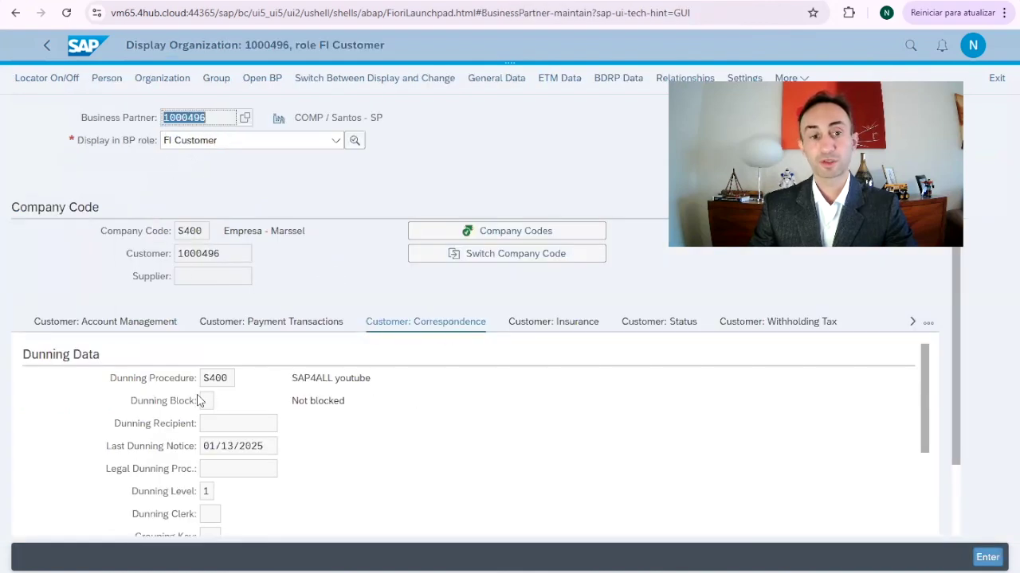
{"action": "scroll", "coordinate": [324, 460], "scroll_direction": "down", "scroll_amount": 2}
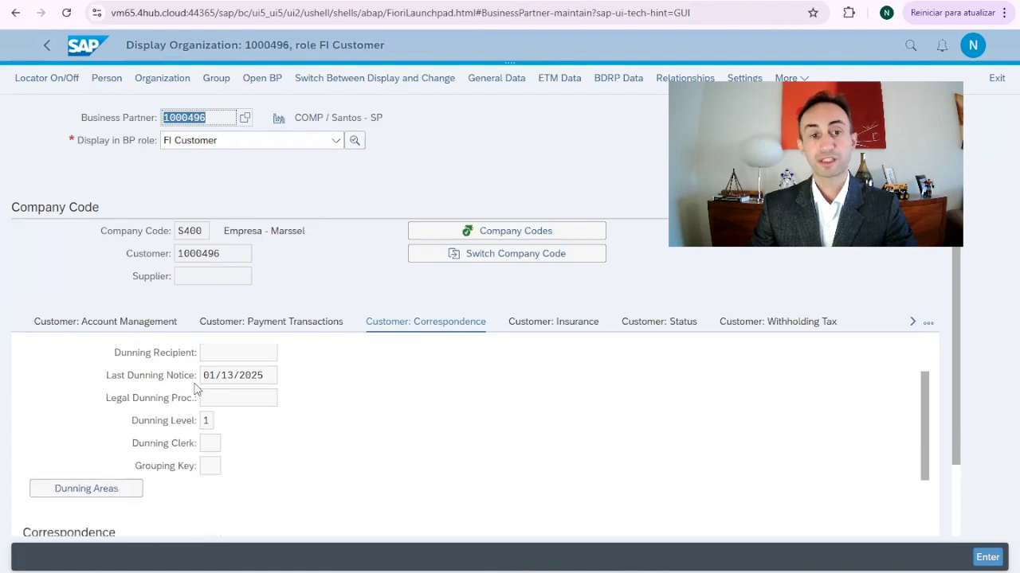
{"action": "left_click_drag", "start_coordinate": [242, 383], "coordinate": [221, 383]}
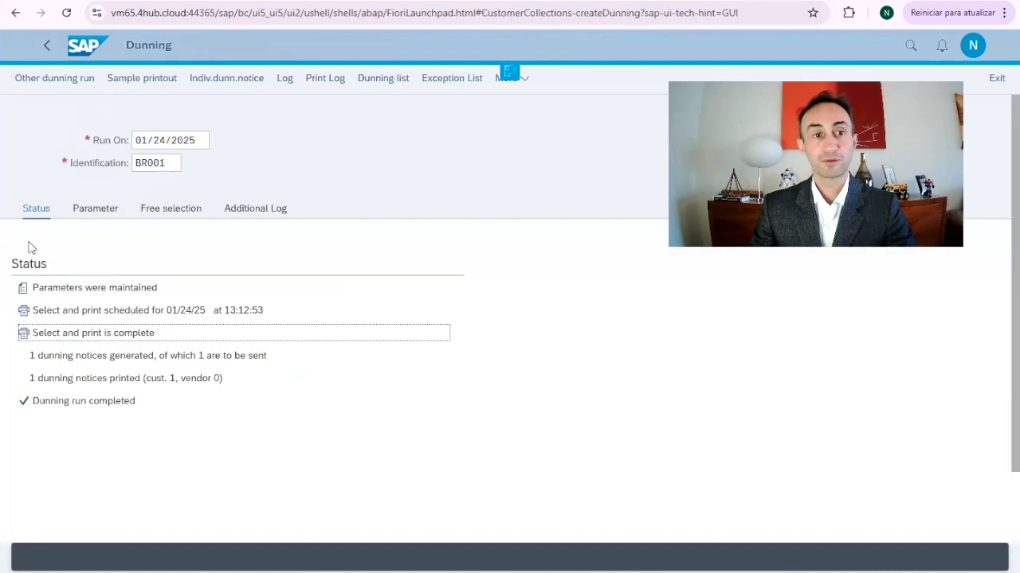
{"action": "left_click", "coordinate": [91, 212]}
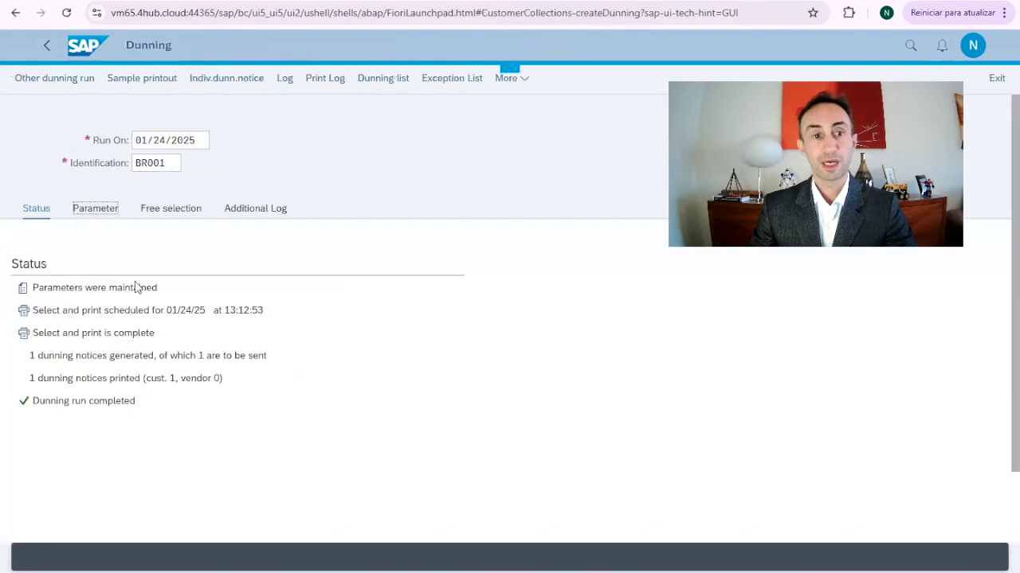
{"action": "left_click_drag", "start_coordinate": [329, 269], "coordinate": [282, 265]}
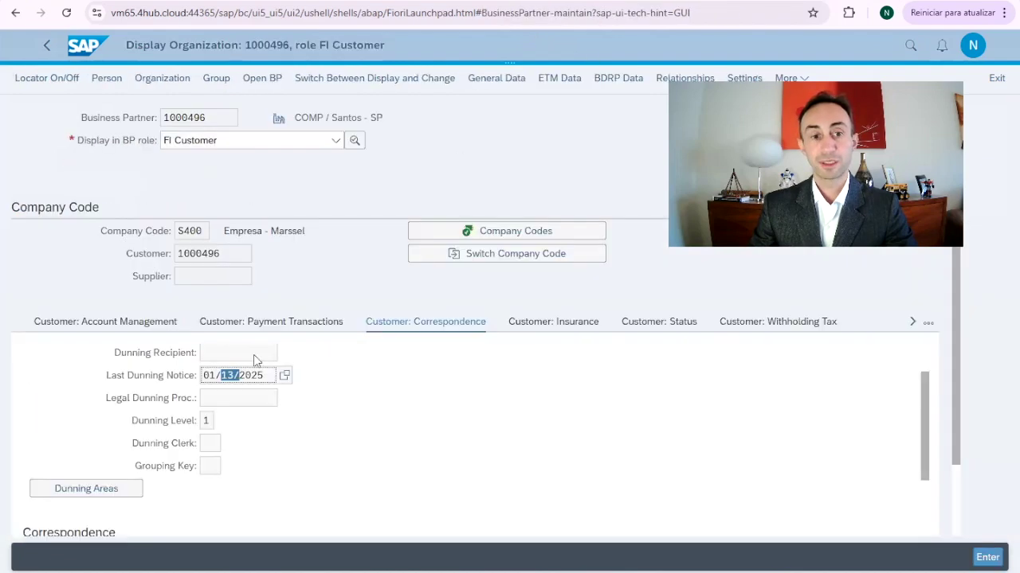
{"action": "left_click", "coordinate": [208, 421]}
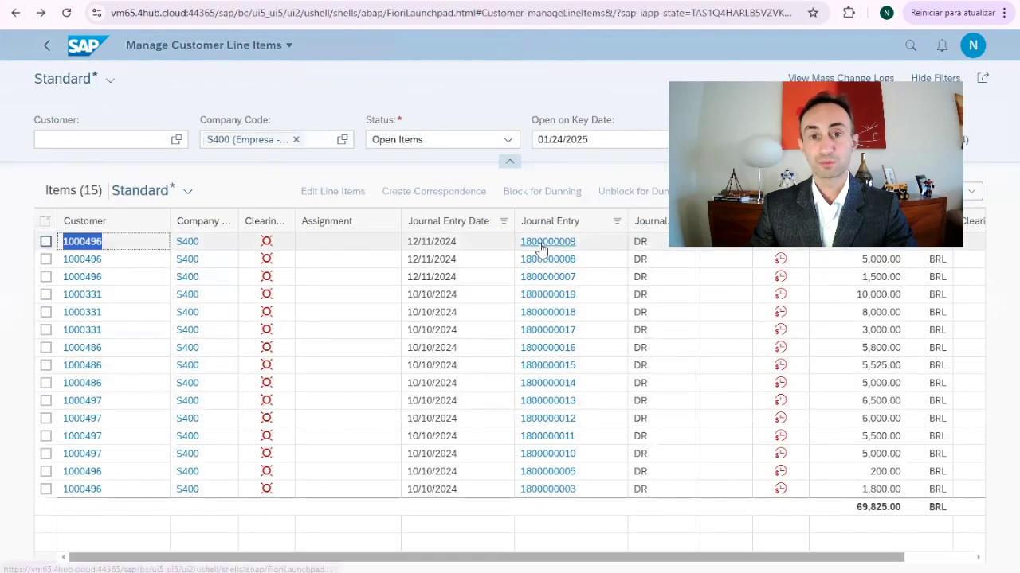
{"action": "left_click", "coordinate": [540, 247]}
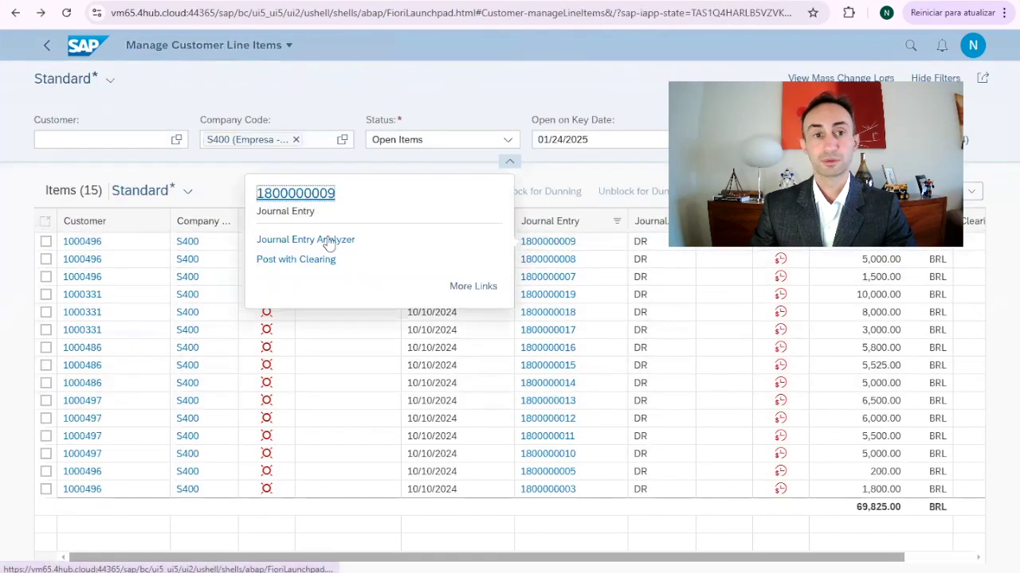
{"action": "left_click", "coordinate": [305, 196]}
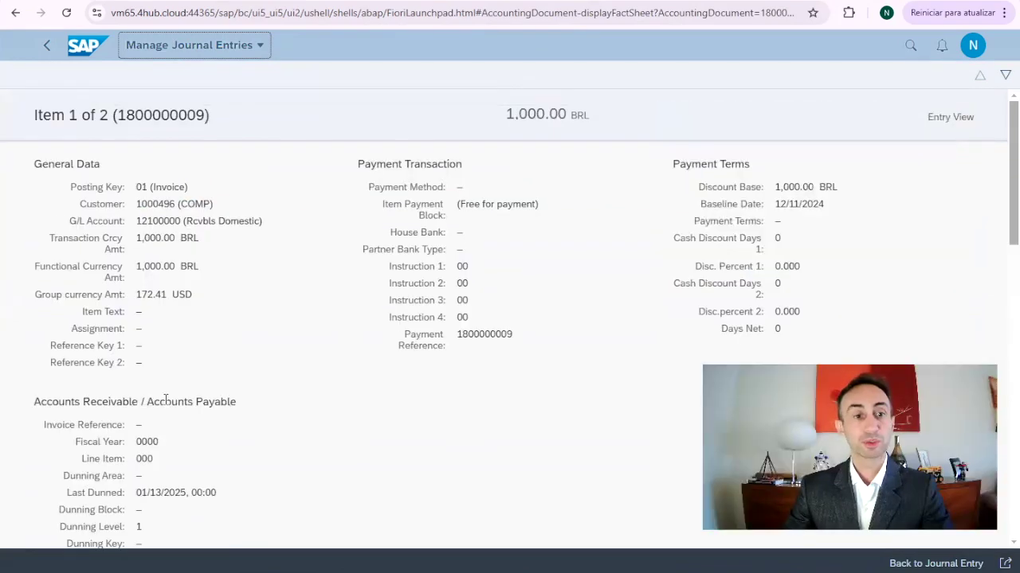
{"action": "scroll", "coordinate": [75, 345], "scroll_direction": "down", "scroll_amount": 1}
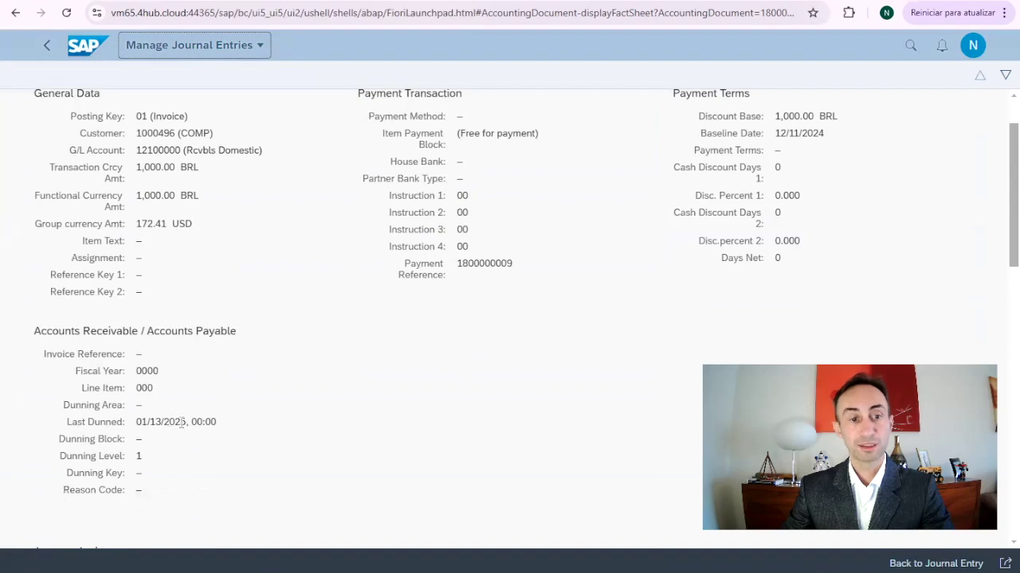
{"action": "left_click_drag", "start_coordinate": [185, 422], "coordinate": [144, 422]}
{"action": "left_click_drag", "start_coordinate": [157, 457], "coordinate": [132, 460]}
{"action": "left_click_drag", "start_coordinate": [134, 422], "coordinate": [191, 423]}
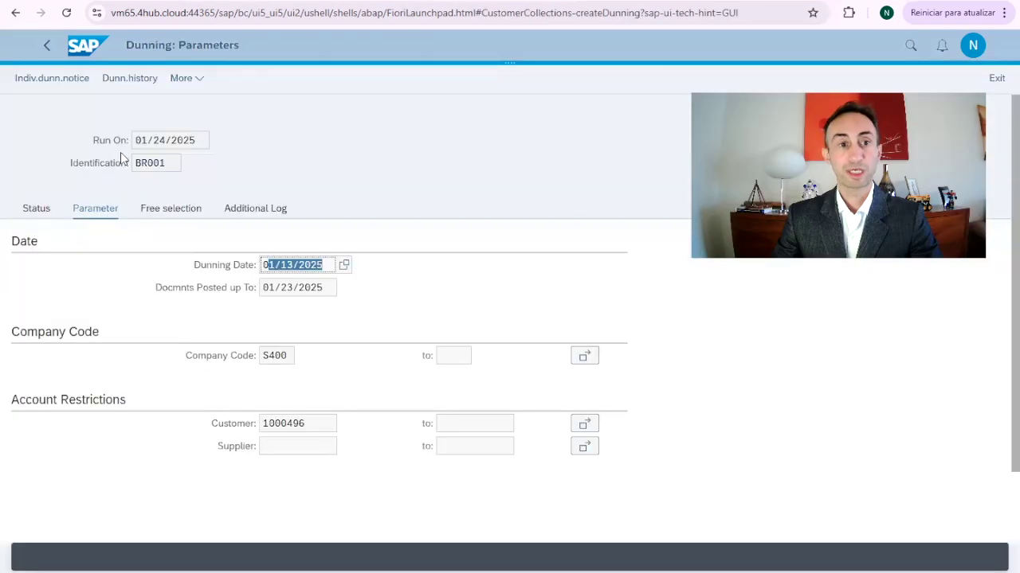
- Return from the parameters to the run's status and read through the job log of dunning run BR001
{"action": "left_click", "coordinate": [47, 46]}
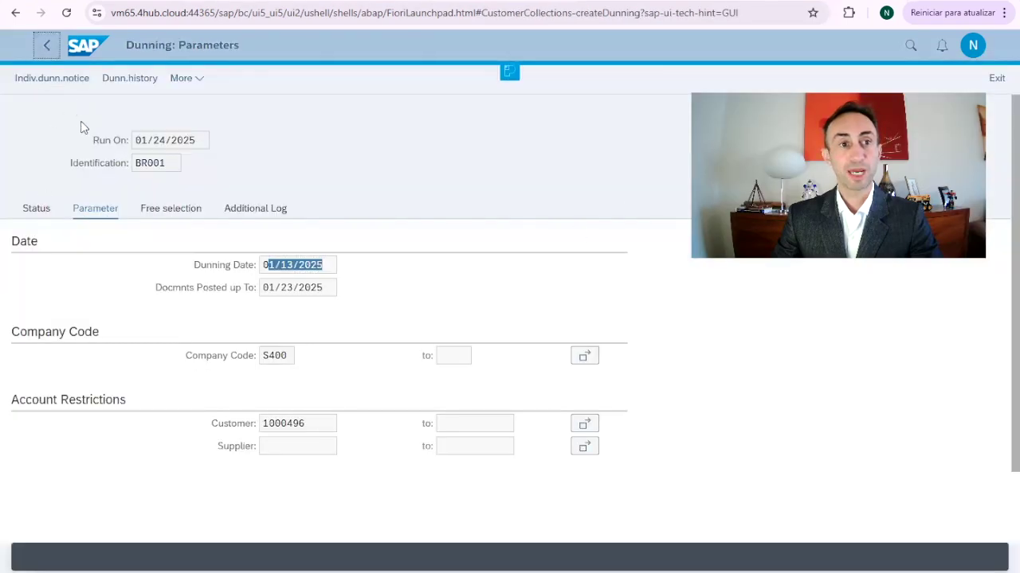
{"action": "left_click", "coordinate": [285, 80]}
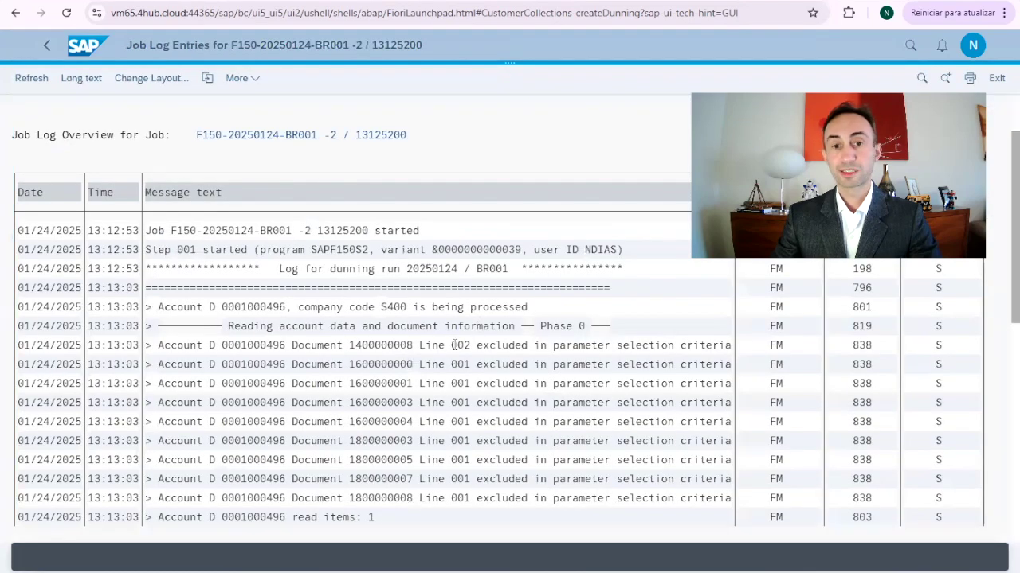
{"action": "scroll", "coordinate": [454, 345], "scroll_direction": "down", "scroll_amount": 5}
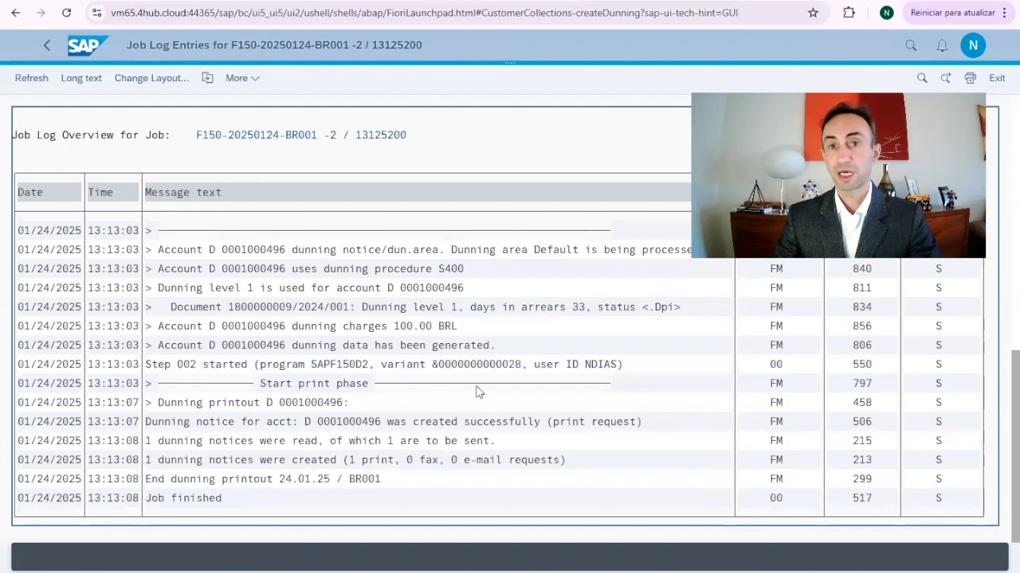
{"action": "left_click", "coordinate": [46, 45]}
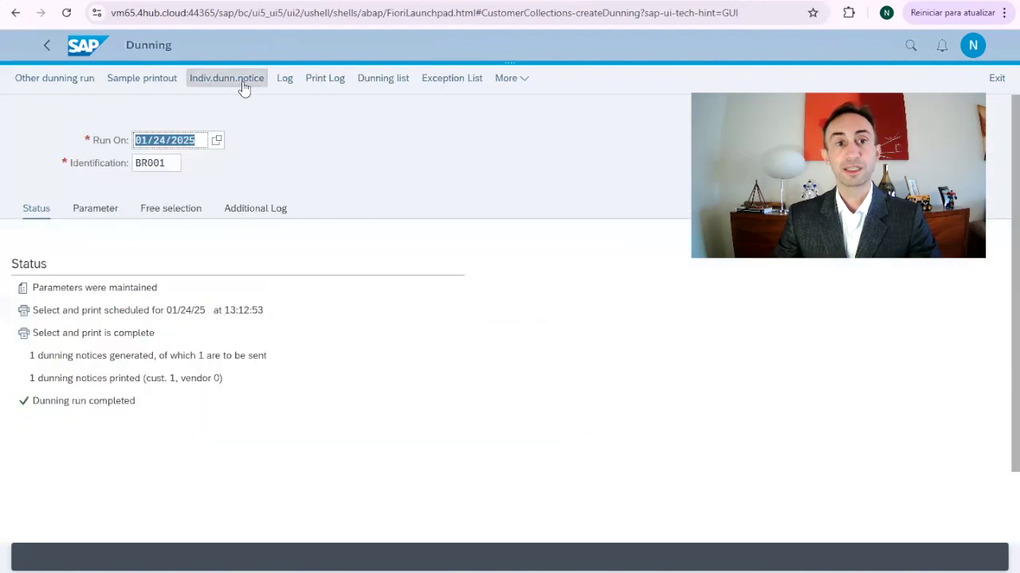
- Display a sample printout of the dunning notice on output device LP01 and review the letter's header, text and item table
{"action": "left_click", "coordinate": [142, 78]}
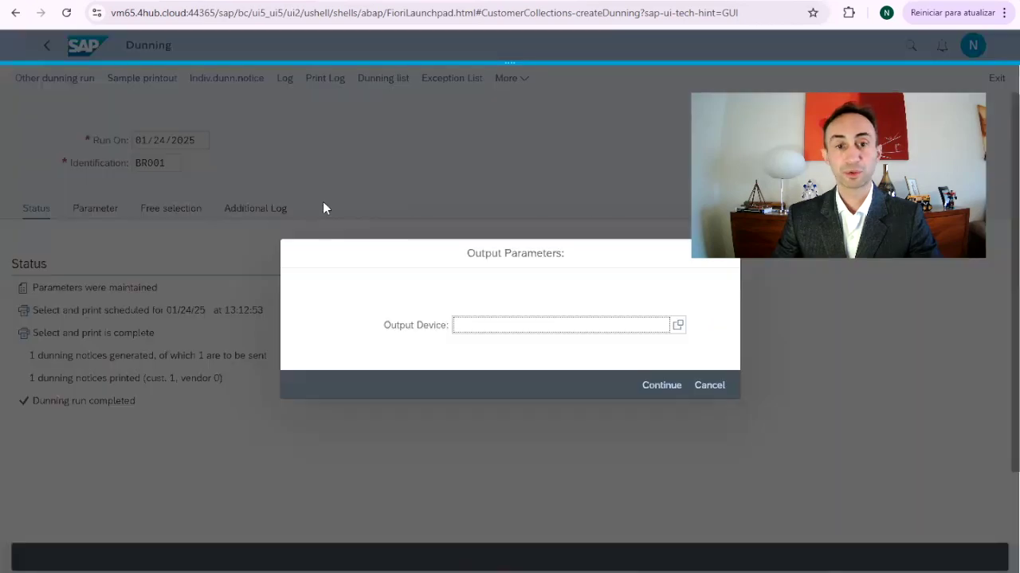
{"action": "left_click", "coordinate": [678, 325]}
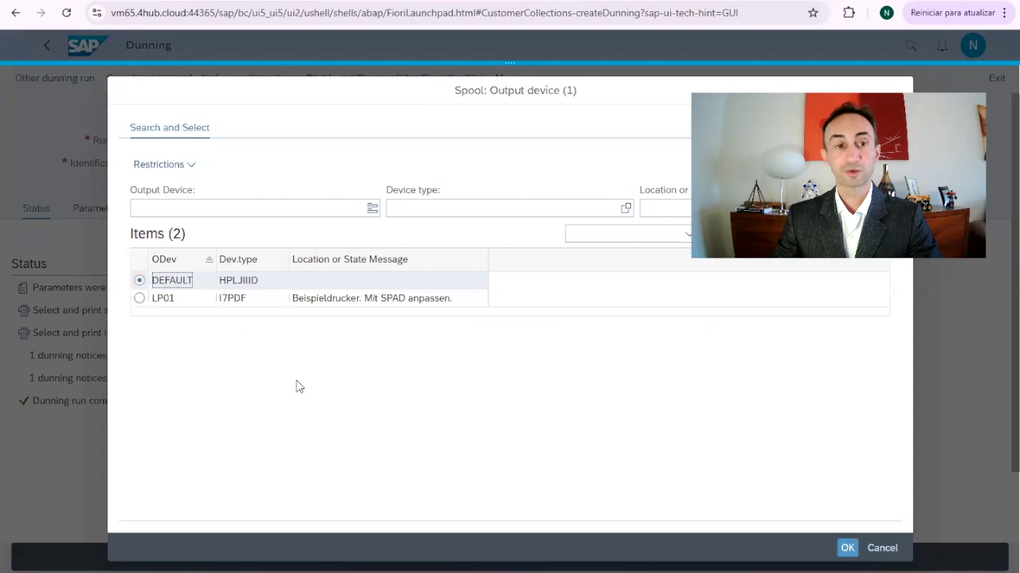
{"action": "left_click", "coordinate": [139, 299]}
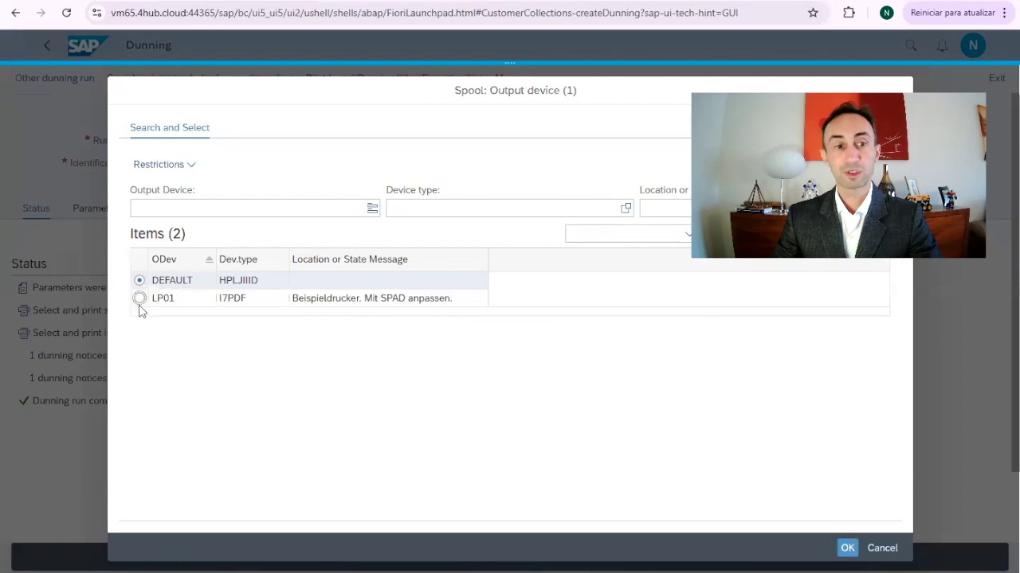
{"action": "left_click", "coordinate": [852, 554]}
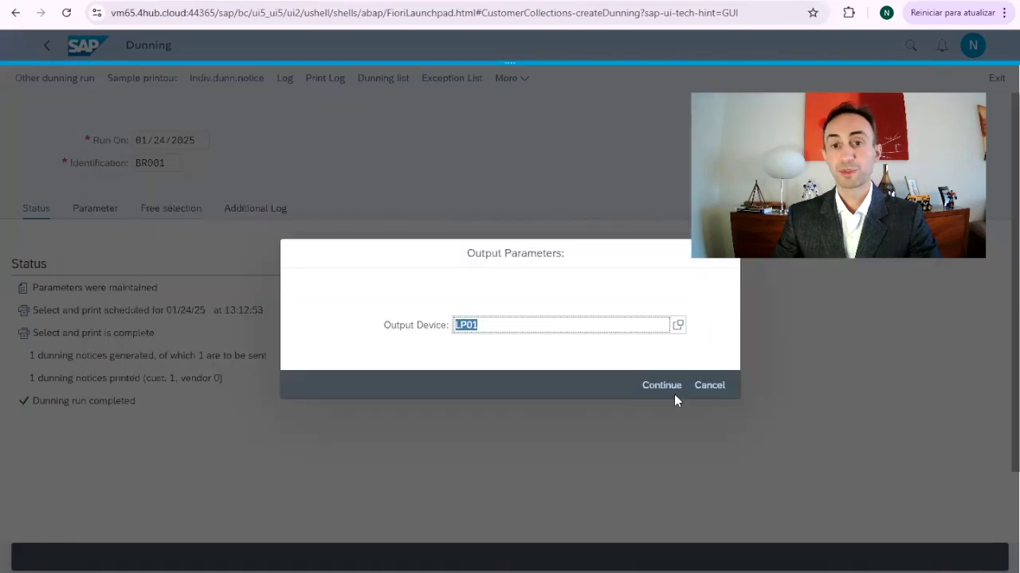
{"action": "left_click", "coordinate": [667, 390]}
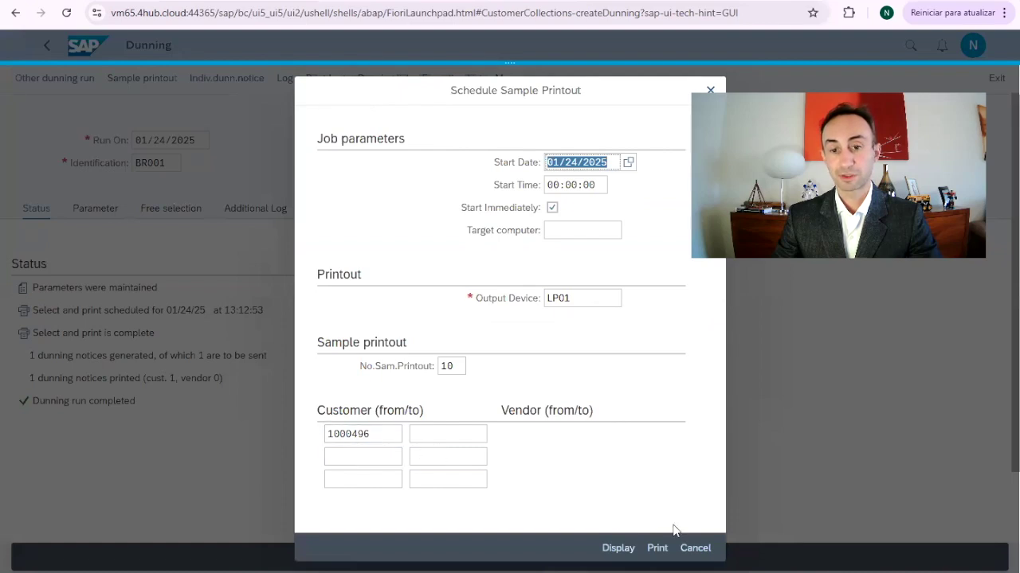
{"action": "left_click", "coordinate": [619, 550]}
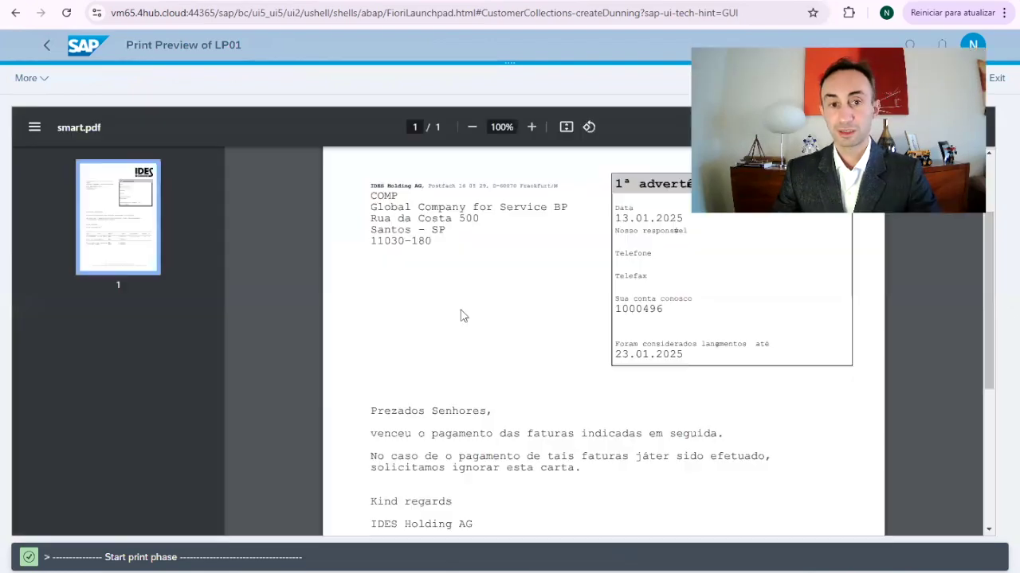
{"action": "scroll", "coordinate": [459, 313], "scroll_direction": "down", "scroll_amount": 3}
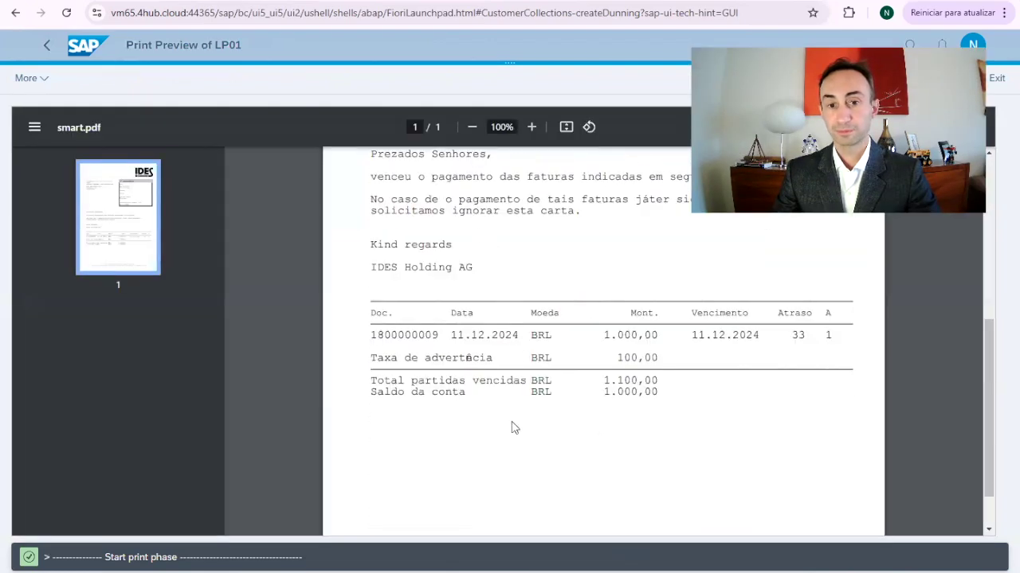
{"action": "scroll", "coordinate": [570, 419], "scroll_direction": "down", "scroll_amount": 1}
{"action": "scroll", "coordinate": [568, 430], "scroll_direction": "up", "scroll_amount": 5}
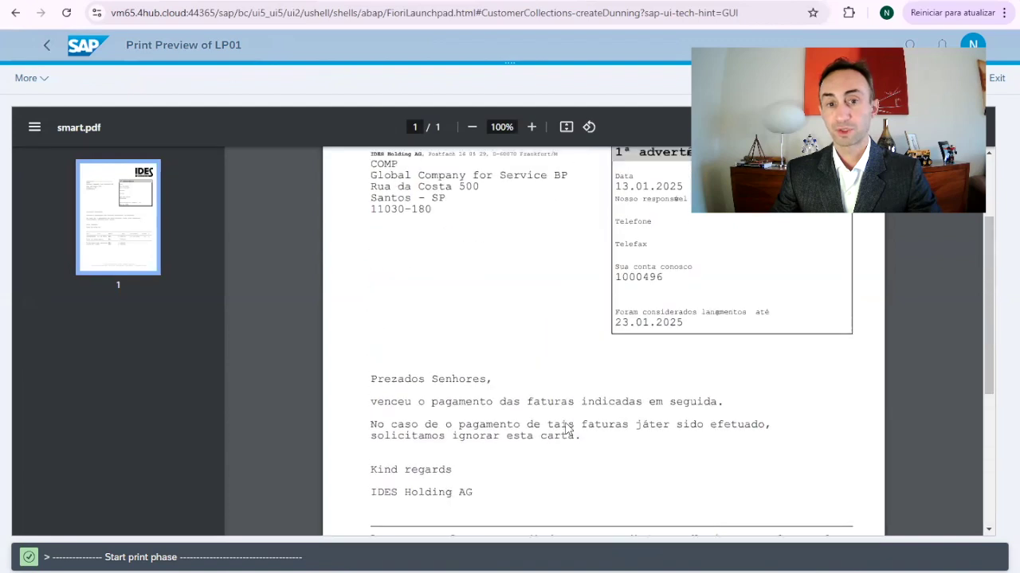
{"action": "scroll", "coordinate": [568, 430], "scroll_direction": "up", "scroll_amount": 3}
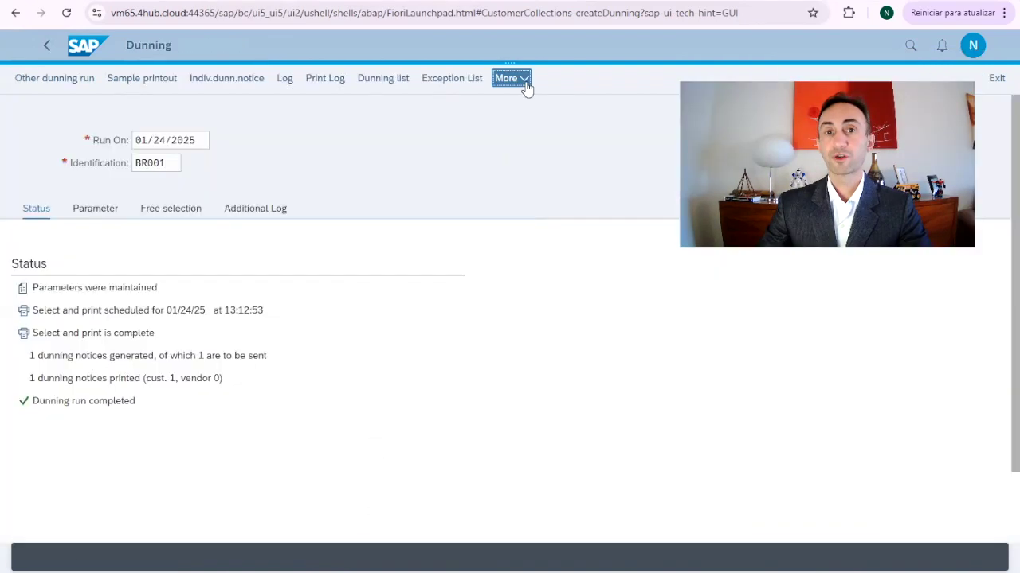
- Display the dunning history for company code S400 and return to the dunning run's status
{"action": "left_click", "coordinate": [526, 84]}
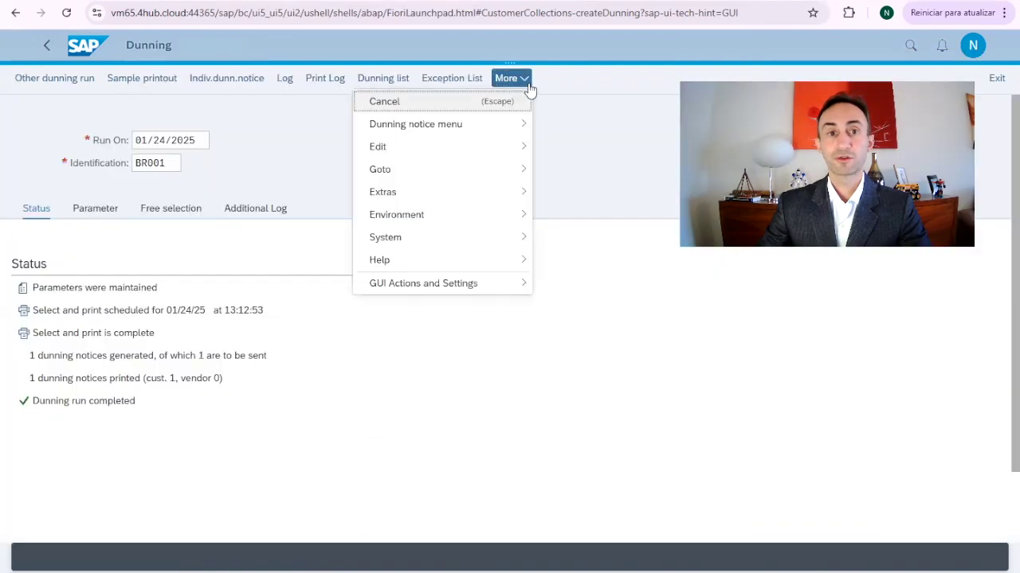
{"action": "mouse_move", "coordinate": [509, 172]}
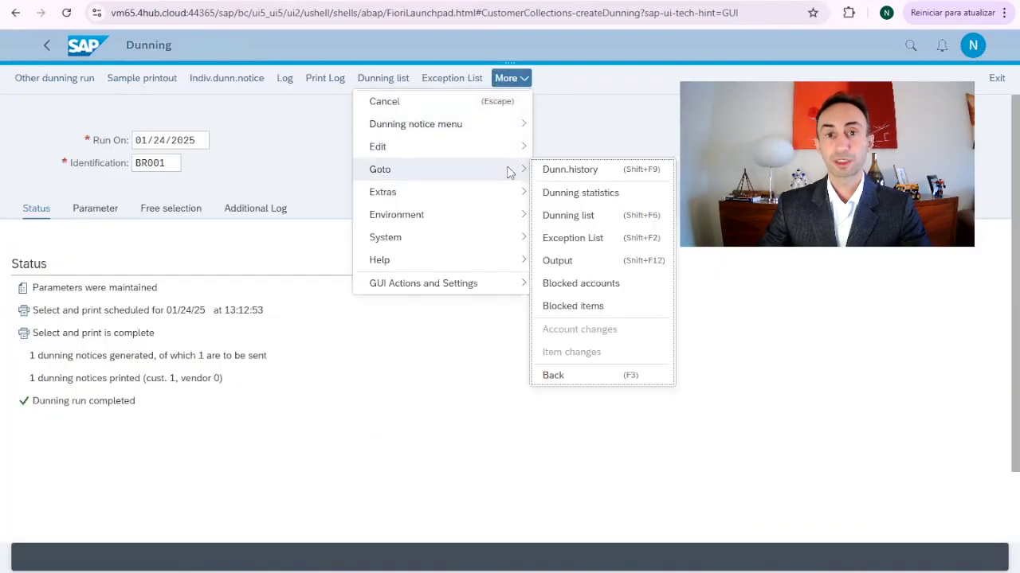
{"action": "left_click", "coordinate": [578, 175]}
{"action": "left_click", "coordinate": [268, 163]}
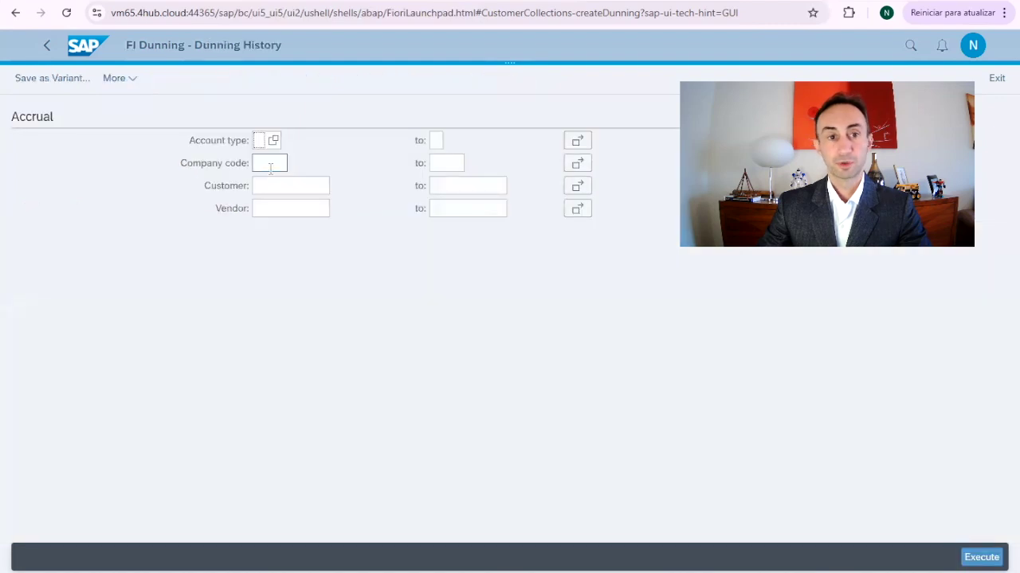
{"action": "type", "text": "s400"}
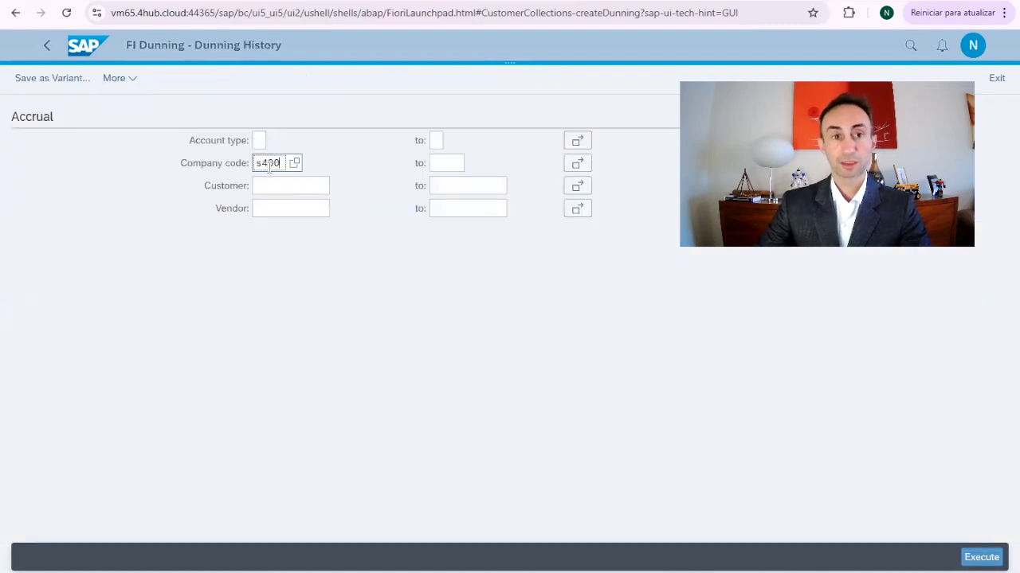
{"action": "left_click", "coordinate": [982, 557]}
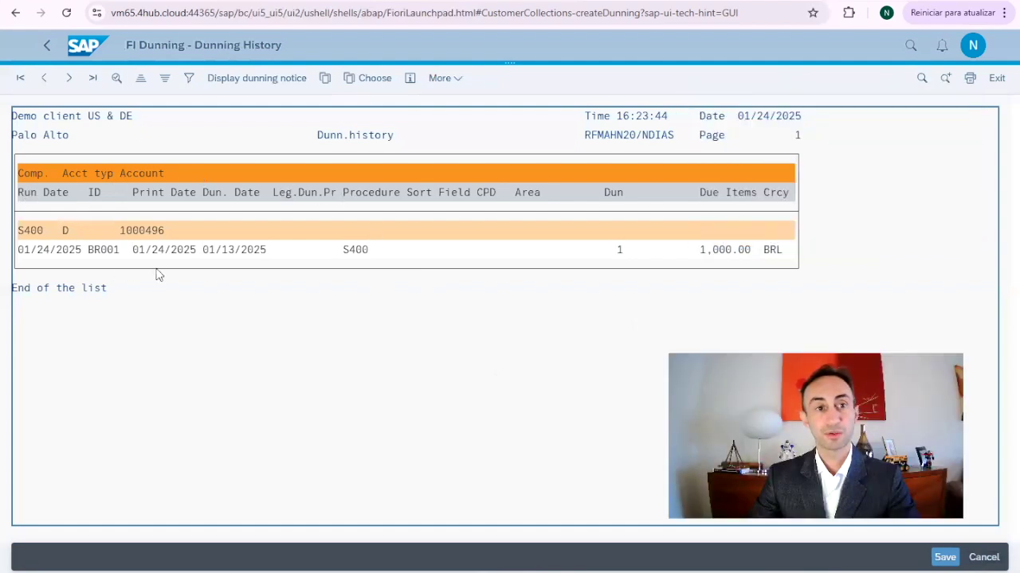
{"action": "left_click", "coordinate": [46, 47]}
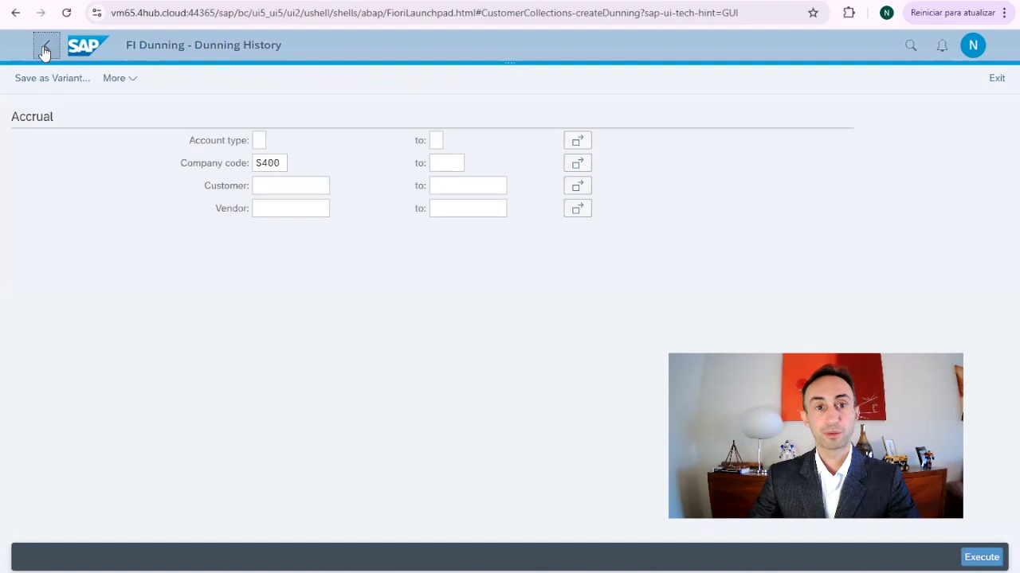
{"action": "left_click", "coordinate": [43, 47]}
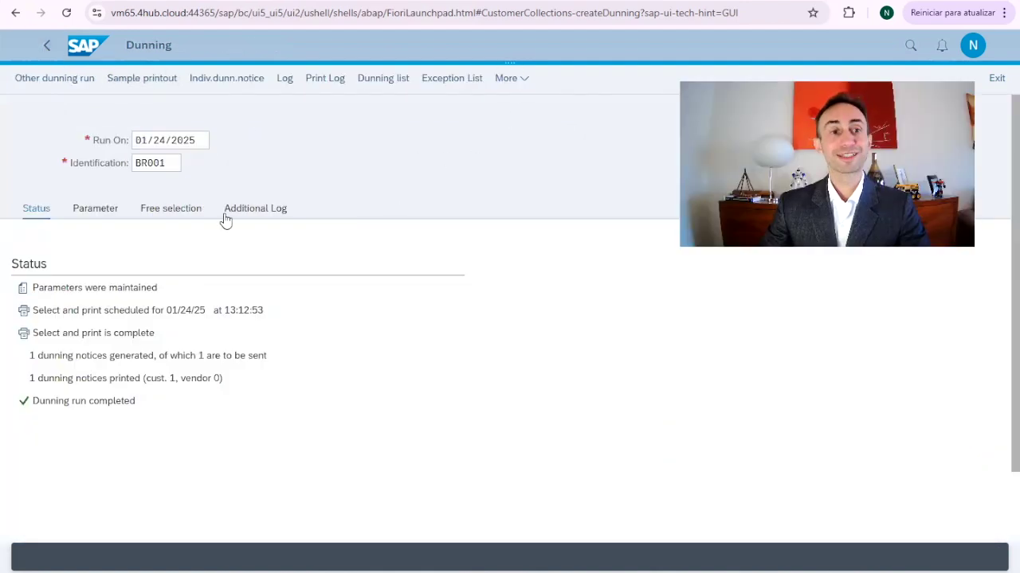
- Set up dunning run BR002 with dunning date 01/15/2025 and documents posted up to 01/23/2025
{"action": "left_click", "coordinate": [160, 165]}
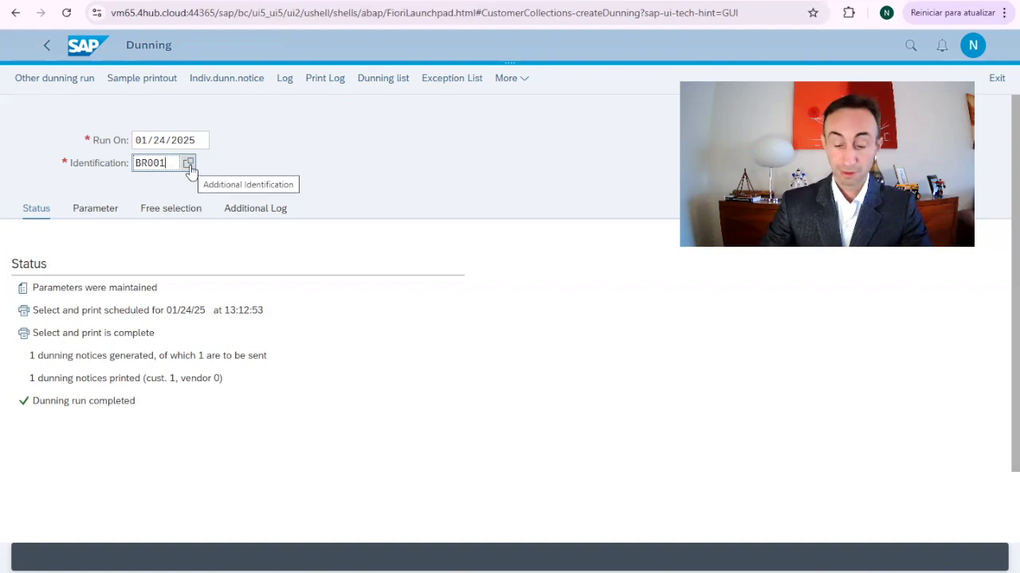
{"action": "key", "text": "BackSpace"}
{"action": "type", "text": "2"}
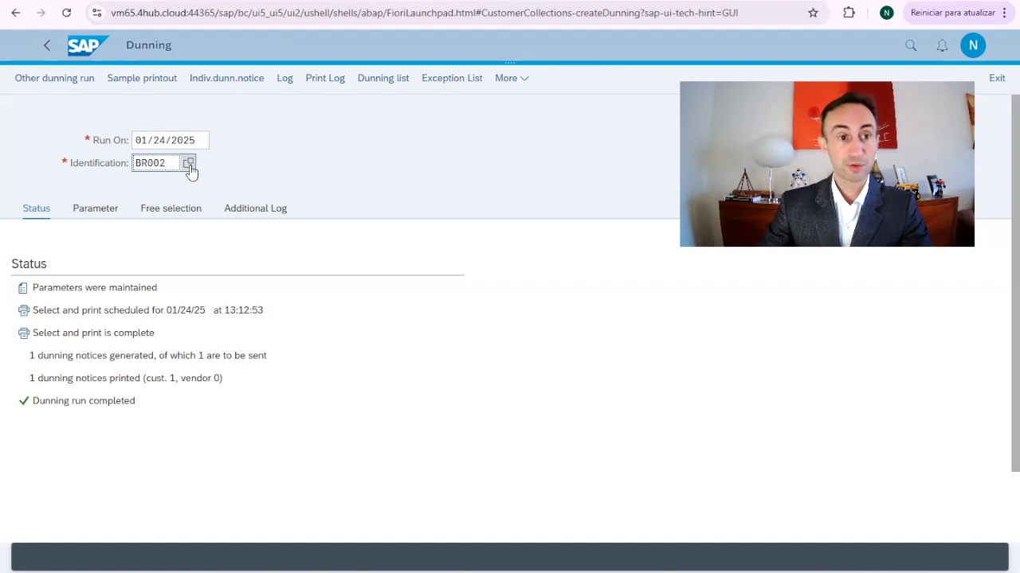
{"action": "left_click", "coordinate": [102, 210]}
{"action": "left_click", "coordinate": [285, 264]}
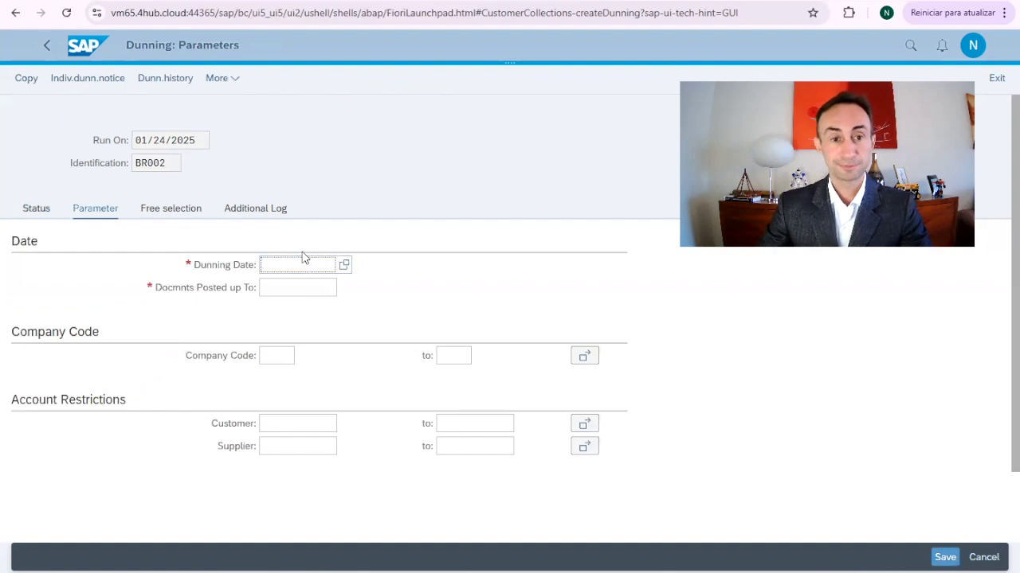
{"action": "left_click", "coordinate": [344, 266]}
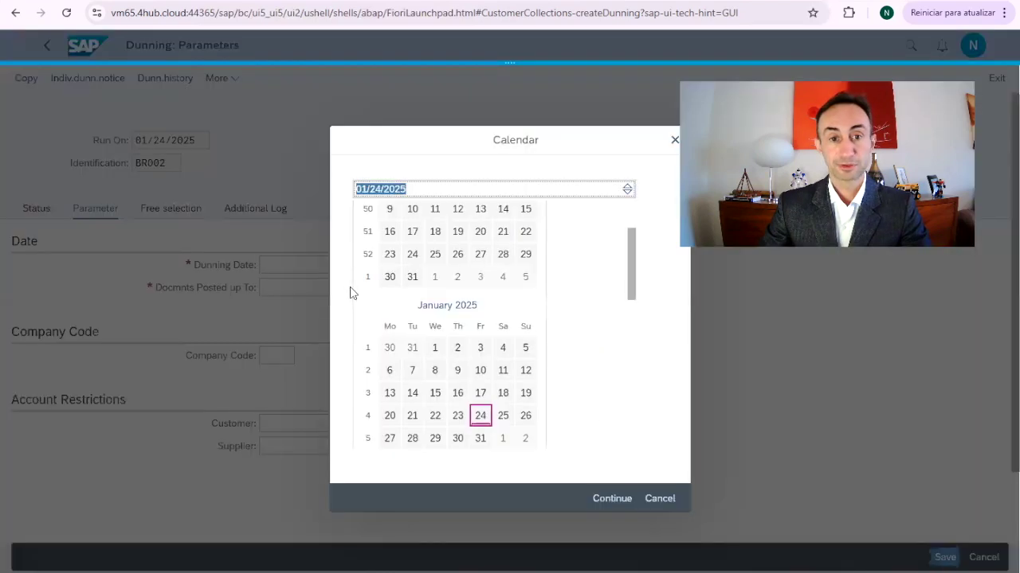
{"action": "left_click", "coordinate": [435, 392]}
{"action": "left_click", "coordinate": [615, 500]}
{"action": "left_click", "coordinate": [288, 287]}
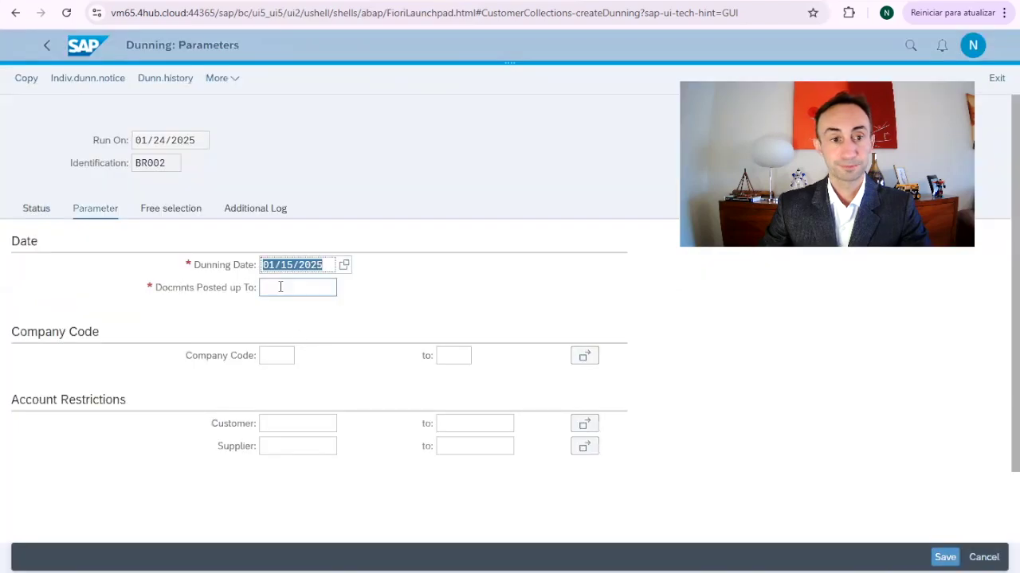
{"action": "left_click", "coordinate": [342, 294]}
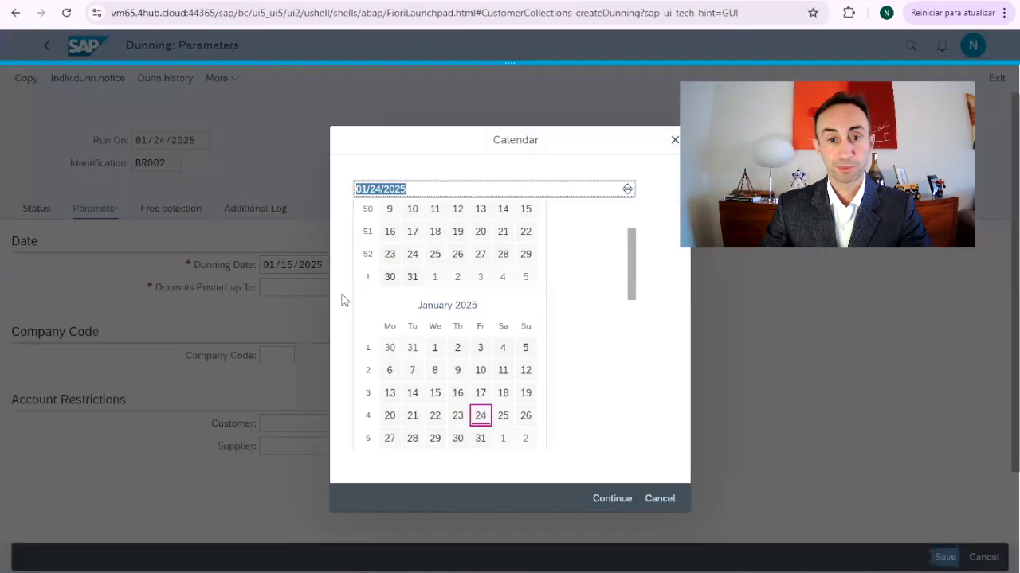
{"action": "double_click", "coordinate": [458, 416]}
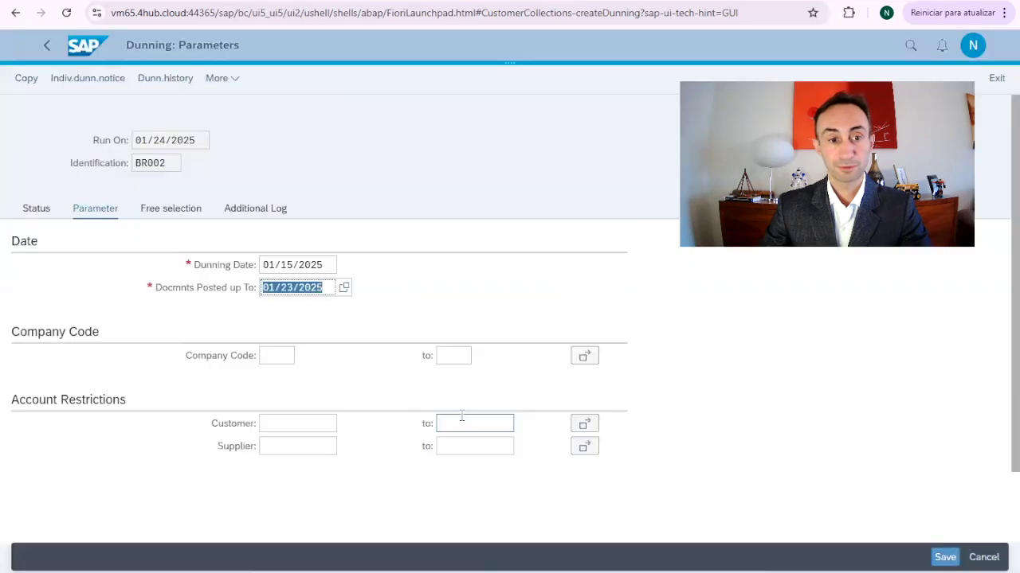
- Restrict the run to company code S400 and the customer's account number, and enter the same customer for the additional log
{"action": "left_click", "coordinate": [274, 356]}
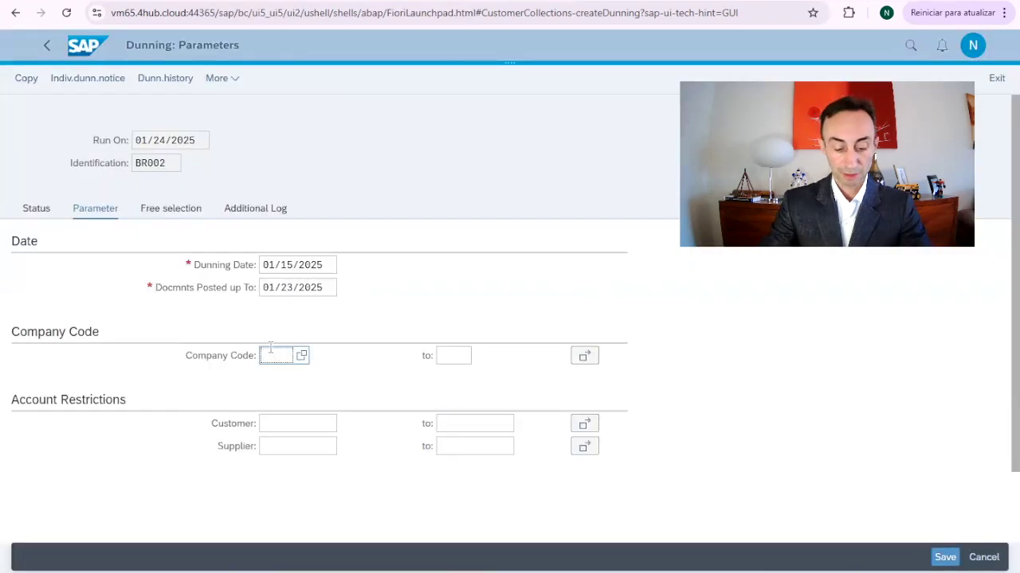
{"action": "type", "text": "S400"}
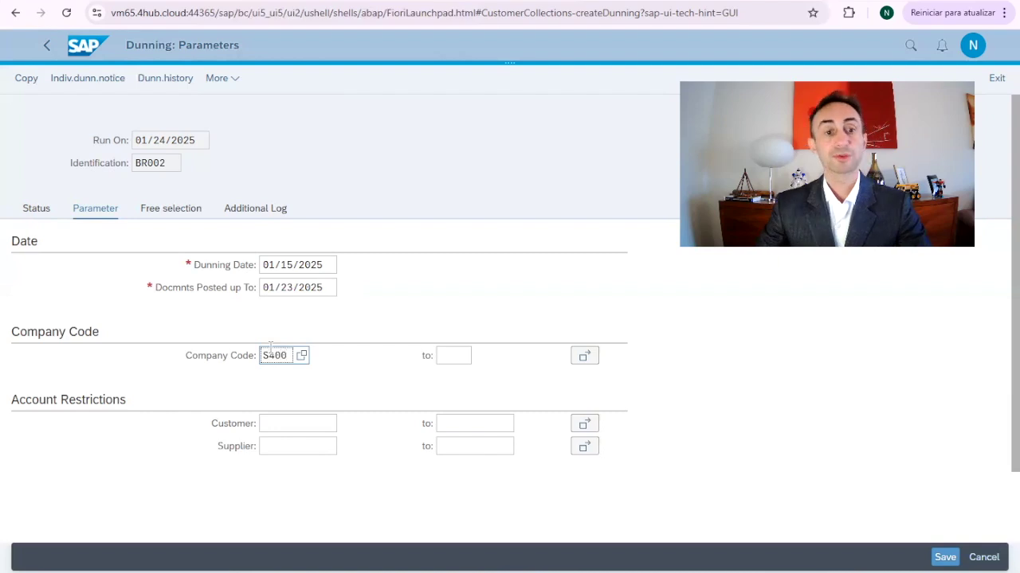
{"action": "left_click", "coordinate": [288, 443]}
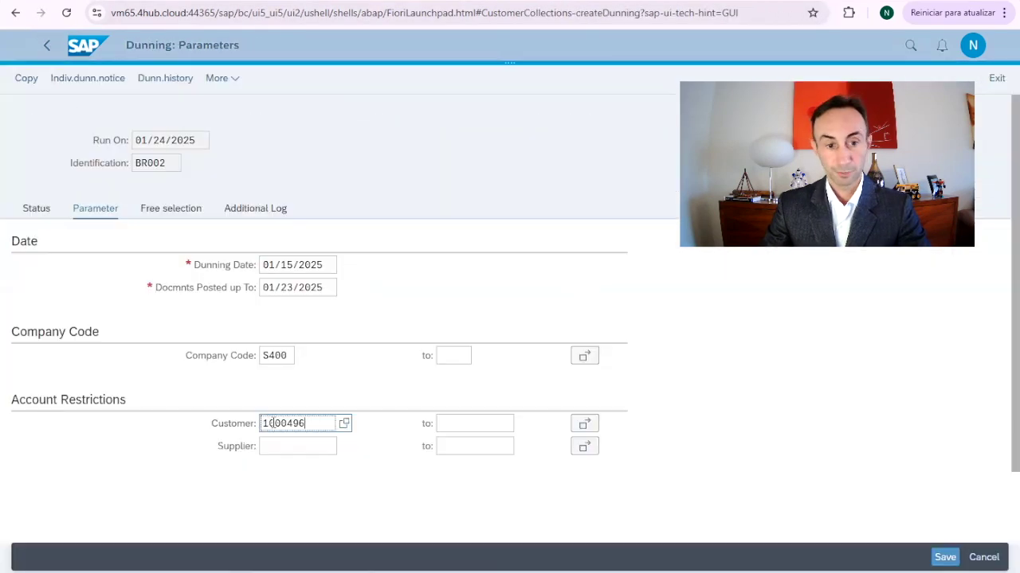
{"action": "left_click", "coordinate": [241, 217]}
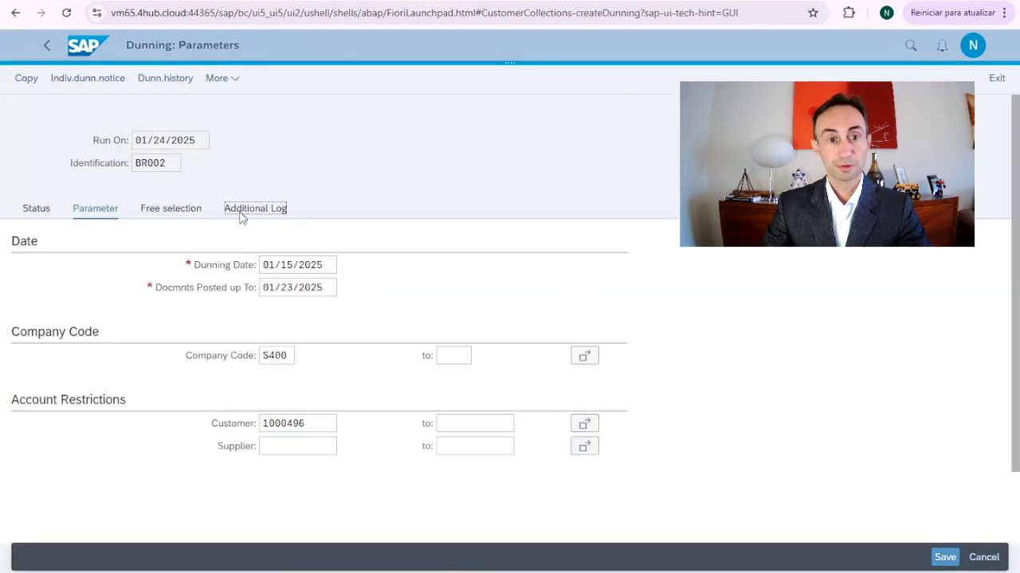
{"action": "type", "text": "1000496"}
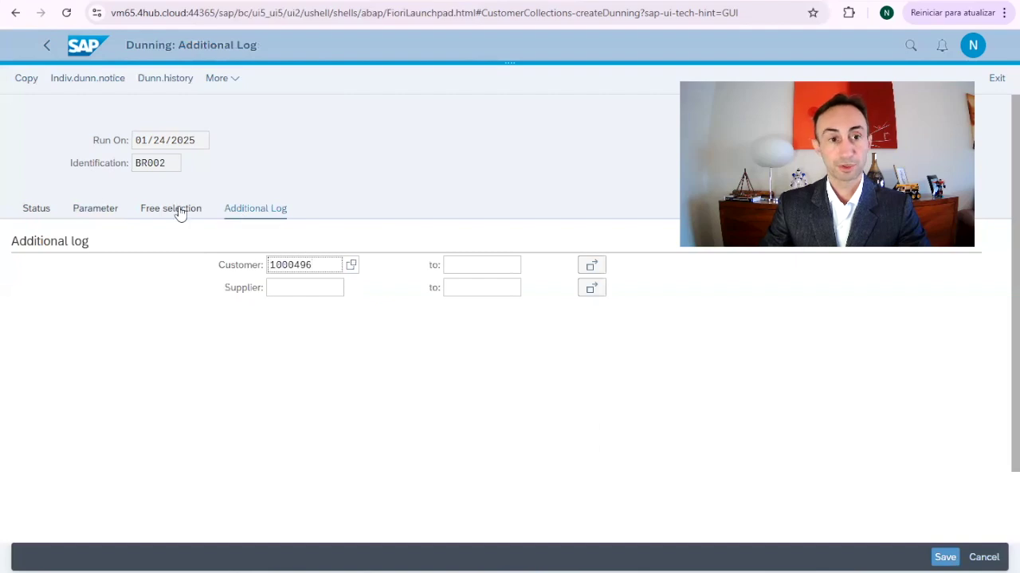
- Add the document table's Document Number field, BSID-BELNR, as the first free selection criterion
{"action": "left_click", "coordinate": [173, 206]}
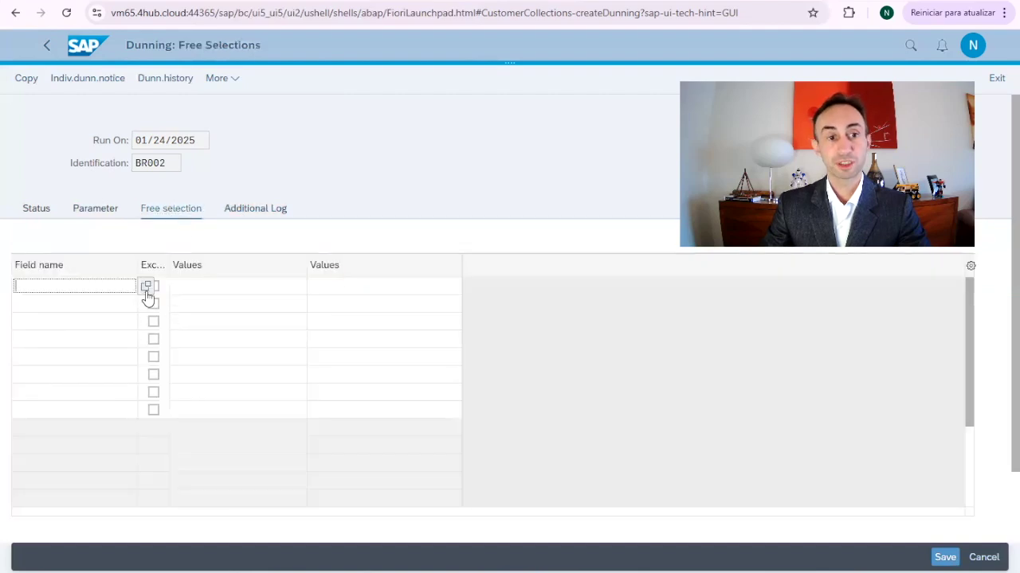
{"action": "left_click", "coordinate": [146, 287]}
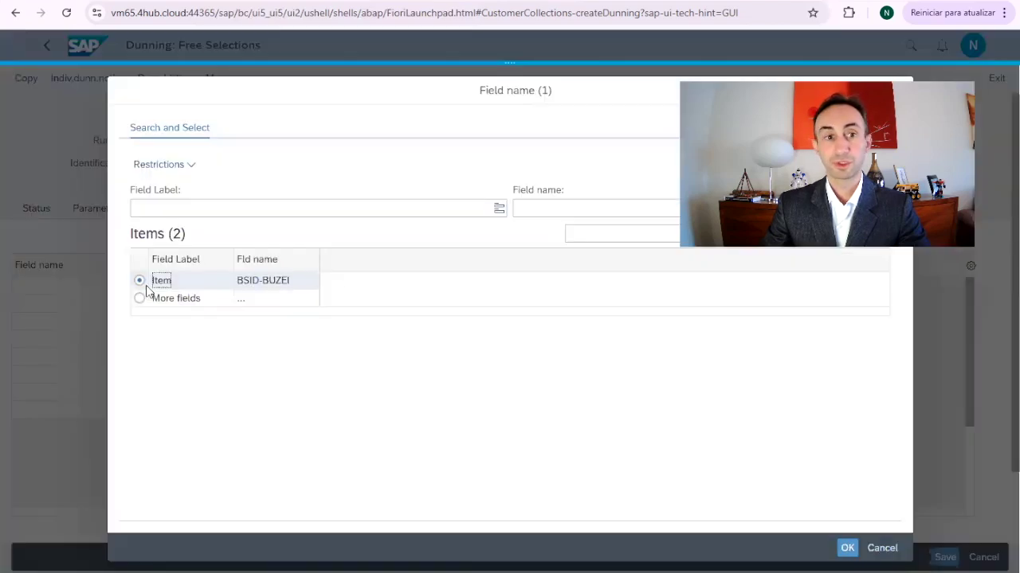
{"action": "left_click", "coordinate": [140, 297]}
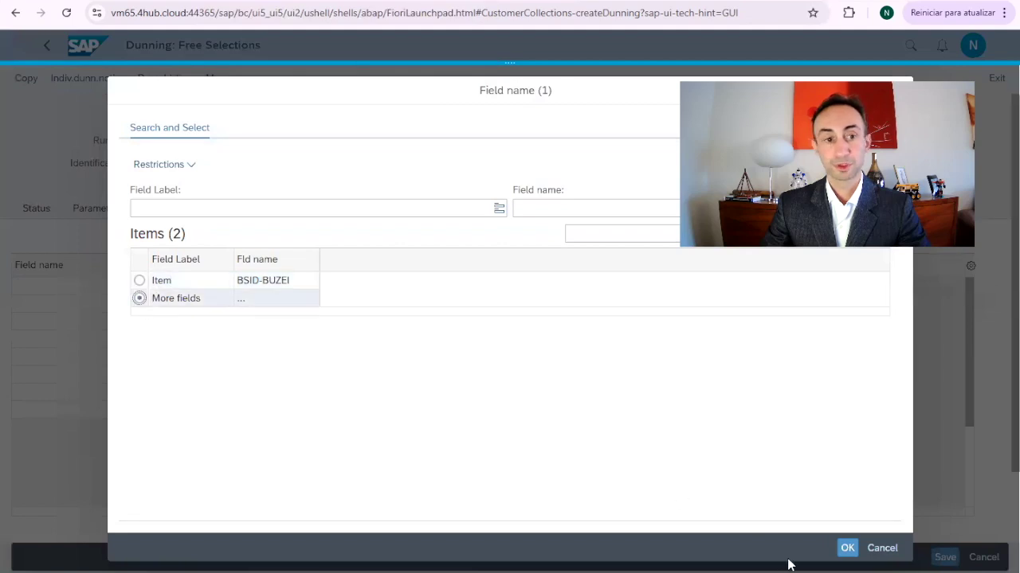
{"action": "left_click", "coordinate": [845, 555]}
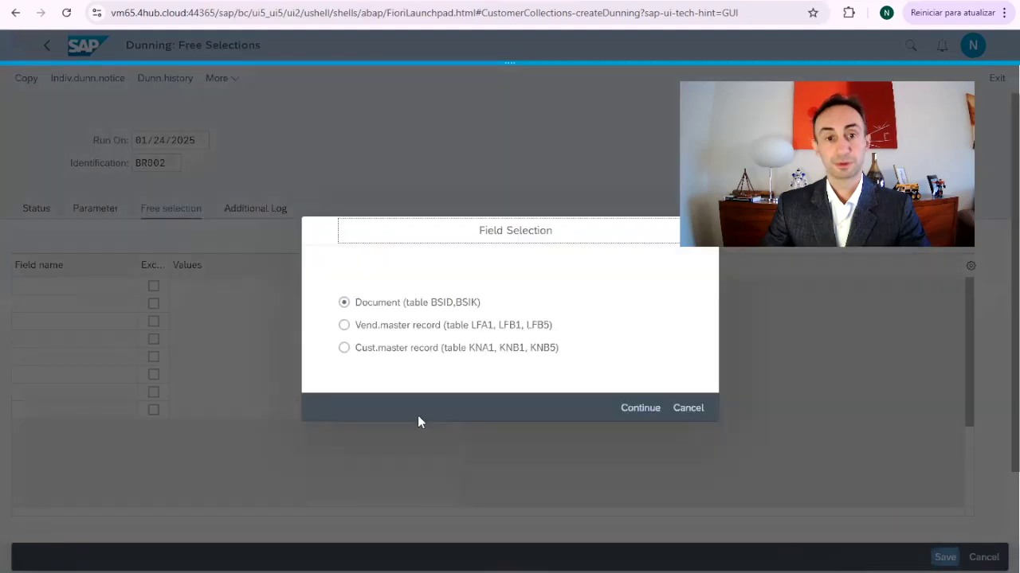
{"action": "left_click", "coordinate": [639, 410]}
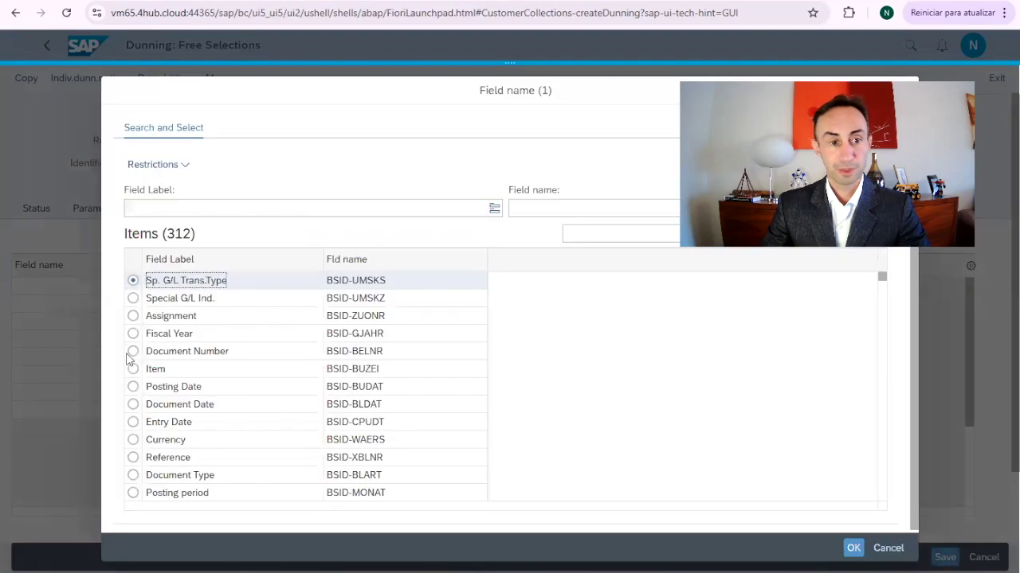
{"action": "left_click", "coordinate": [132, 351]}
{"action": "left_click", "coordinate": [852, 549]}
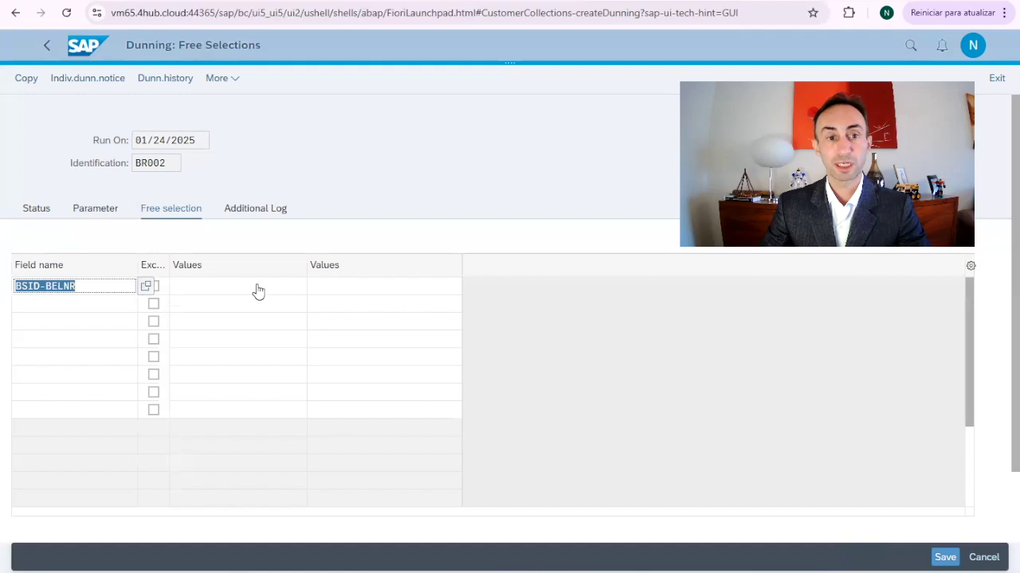
{"action": "left_click", "coordinate": [257, 291]}
{"action": "type", "text": "1800000009"}
{"action": "left_click", "coordinate": [377, 296]}
{"action": "type", "text": "1800000009"}
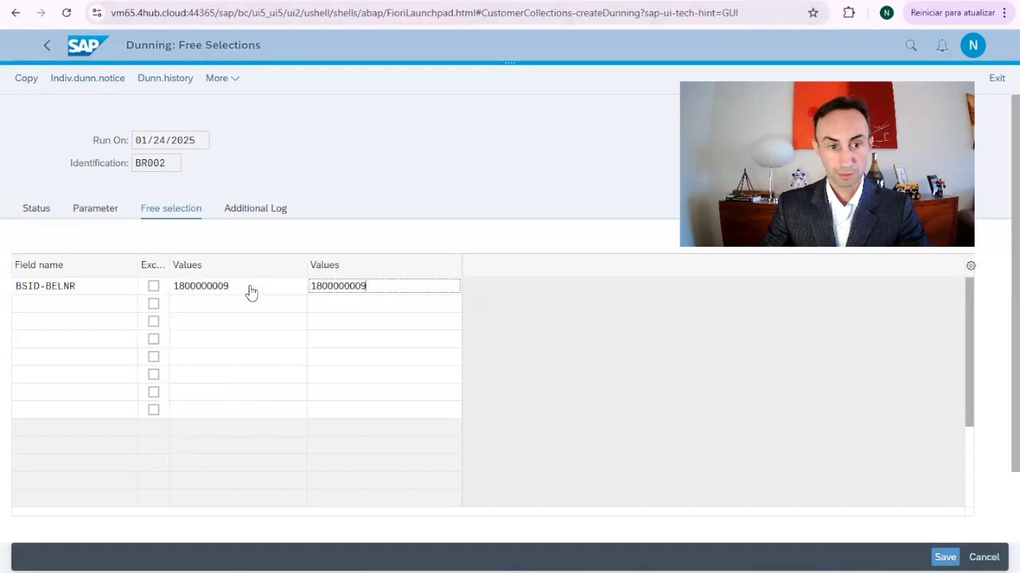
{"action": "left_click", "coordinate": [251, 292]}
{"action": "left_click", "coordinate": [250, 292]}
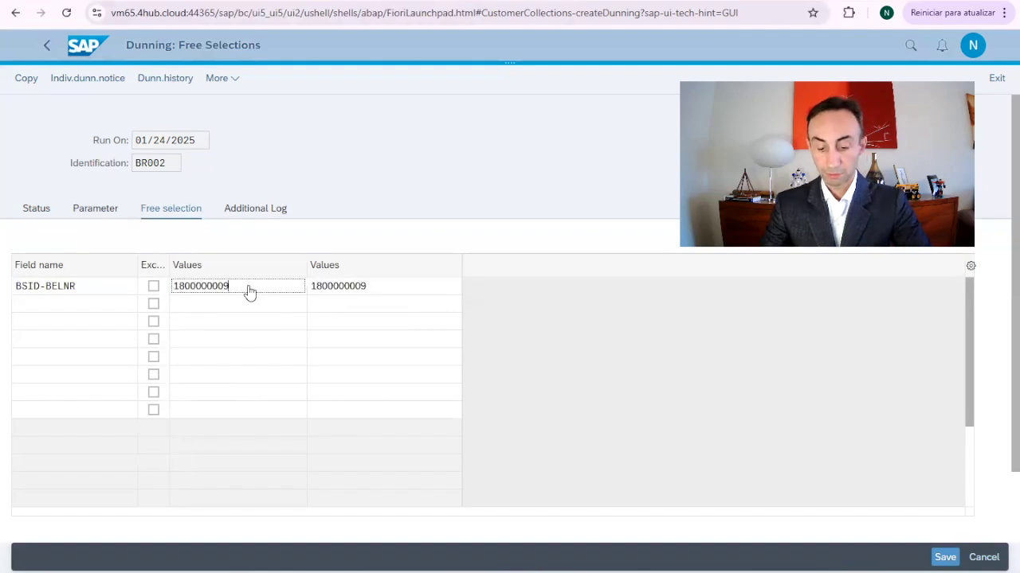
{"action": "key", "text": "BackSpace"}
{"action": "type", "text": "8"}
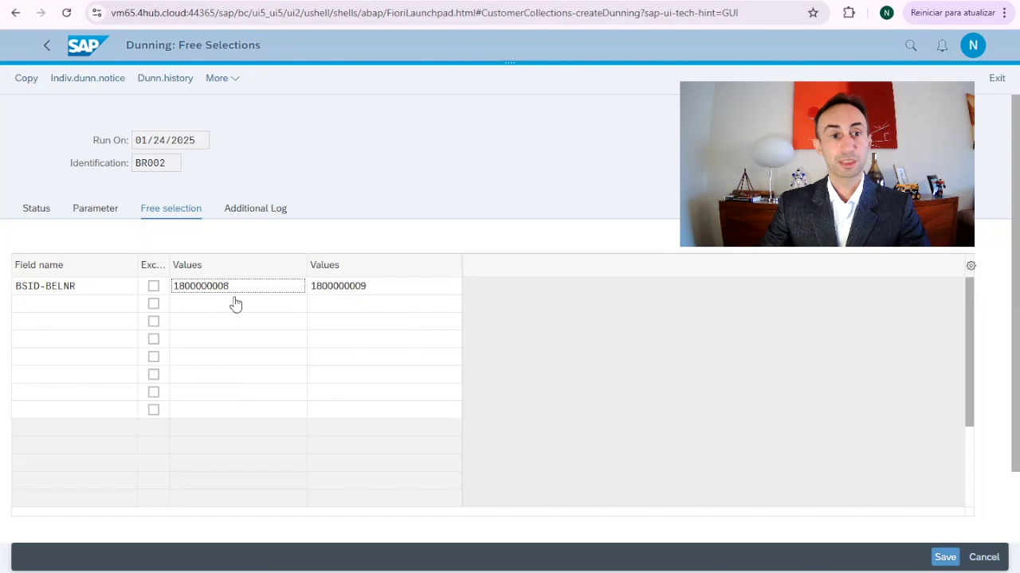
- Check and save the parameters of run BR002, and return to its status
{"action": "left_click", "coordinate": [89, 220]}
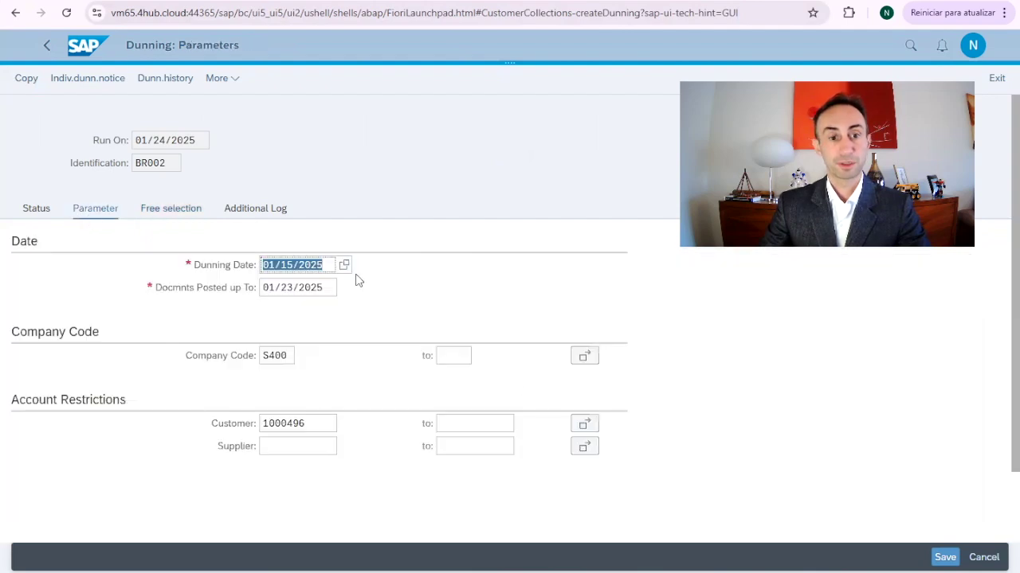
{"action": "left_click", "coordinate": [940, 562]}
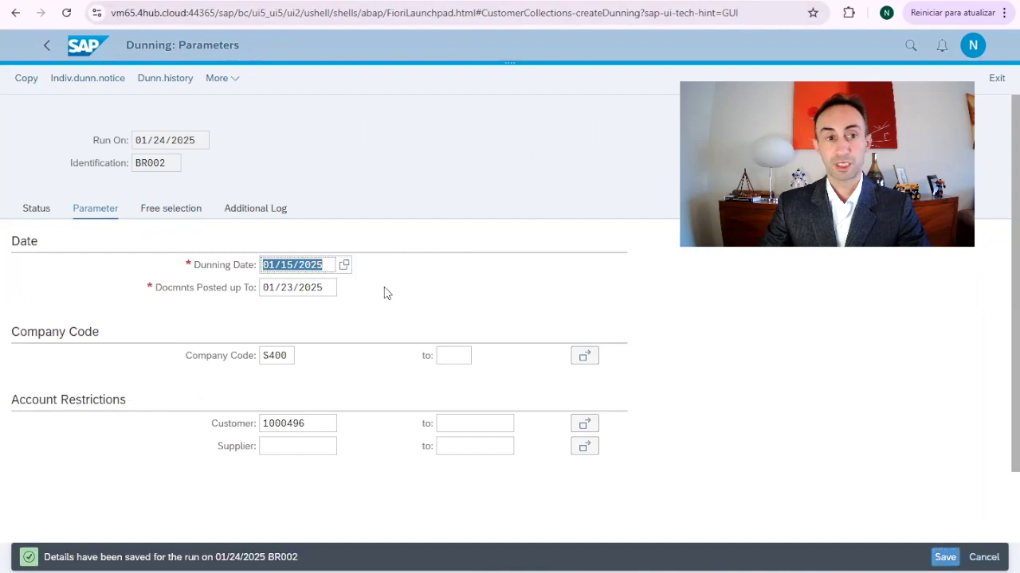
{"action": "left_click", "coordinate": [36, 218]}
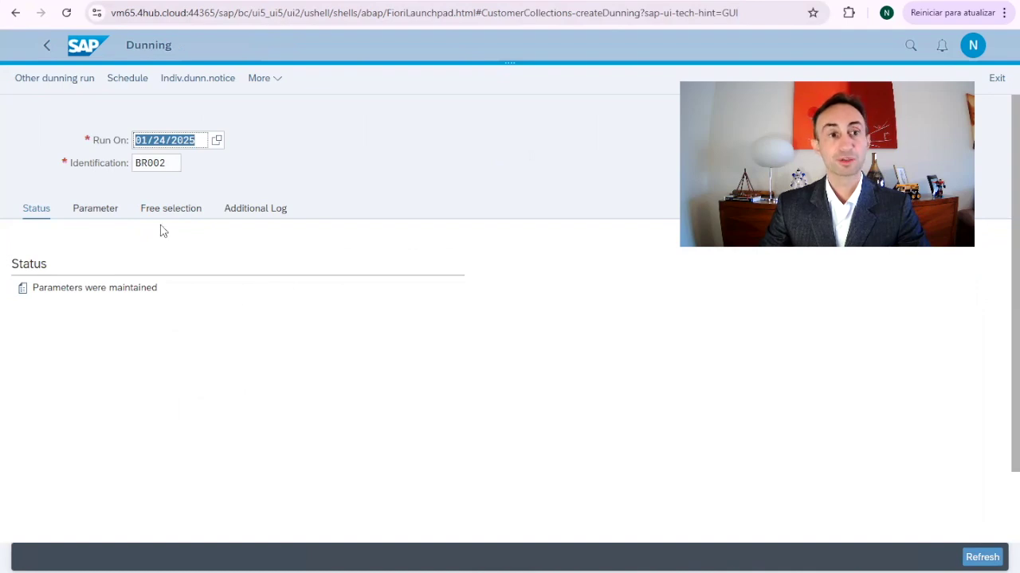
- Schedule selection and printing for run BR002 on output device LP01 with an immediate start, and dispatch the job
{"action": "left_click", "coordinate": [133, 79]}
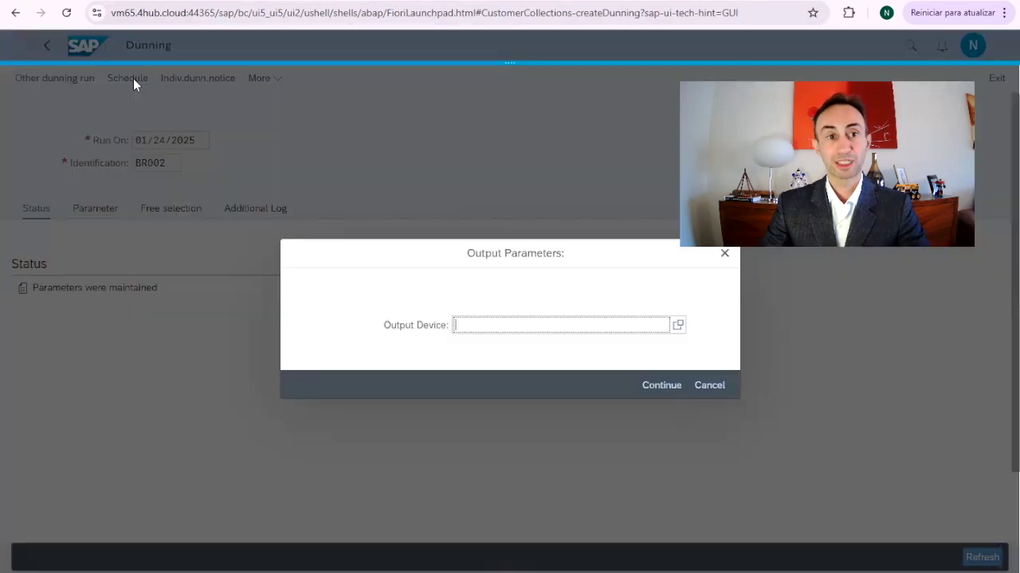
{"action": "left_click", "coordinate": [677, 325]}
{"action": "left_click", "coordinate": [140, 299]}
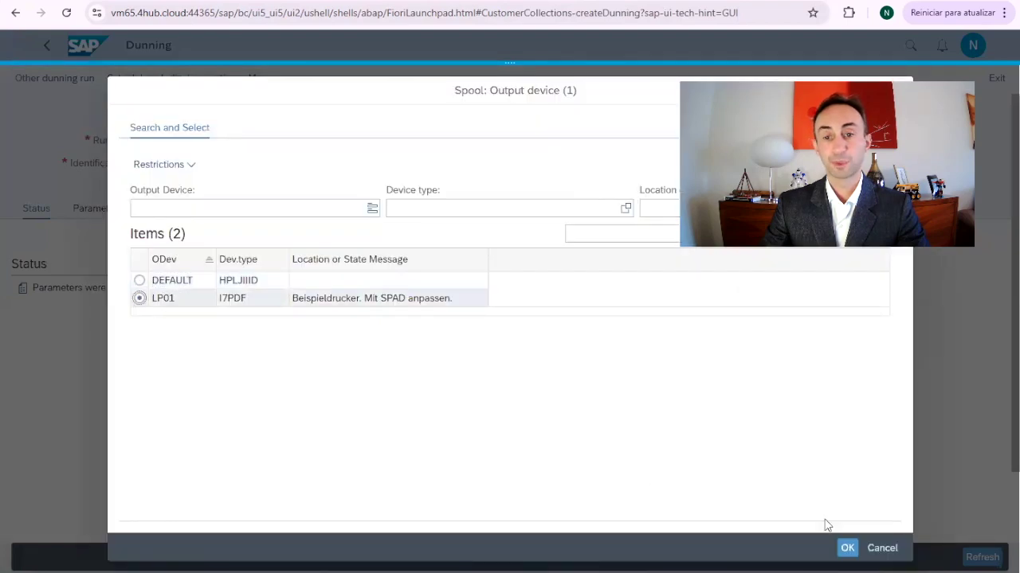
{"action": "left_click", "coordinate": [841, 553]}
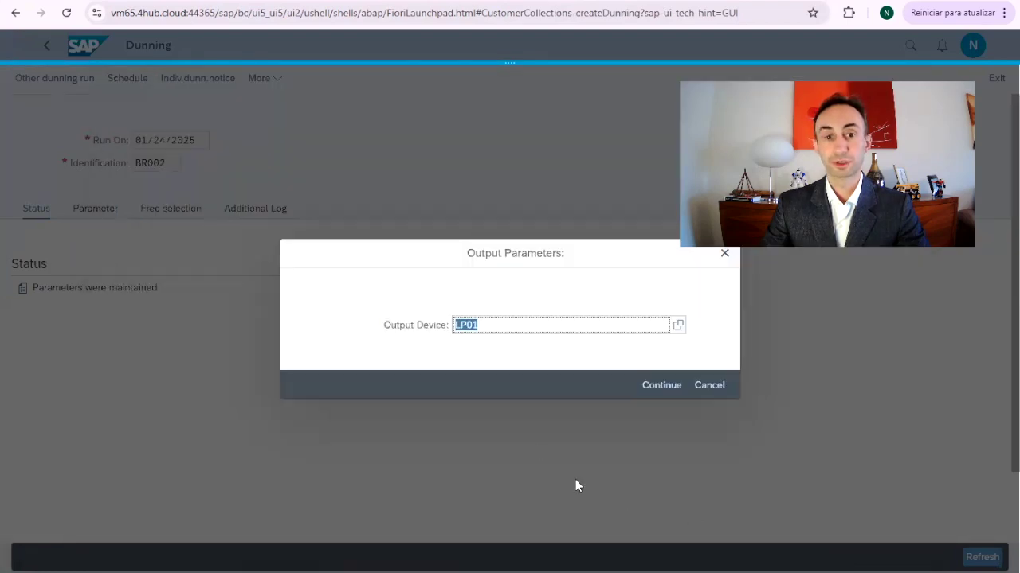
{"action": "left_click", "coordinate": [658, 385]}
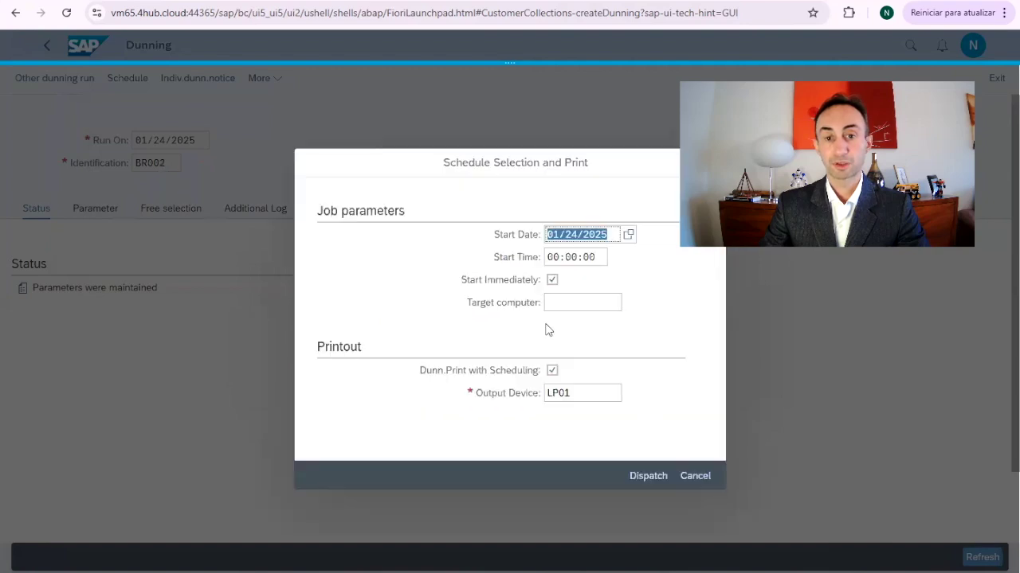
{"action": "left_click", "coordinate": [649, 476]}
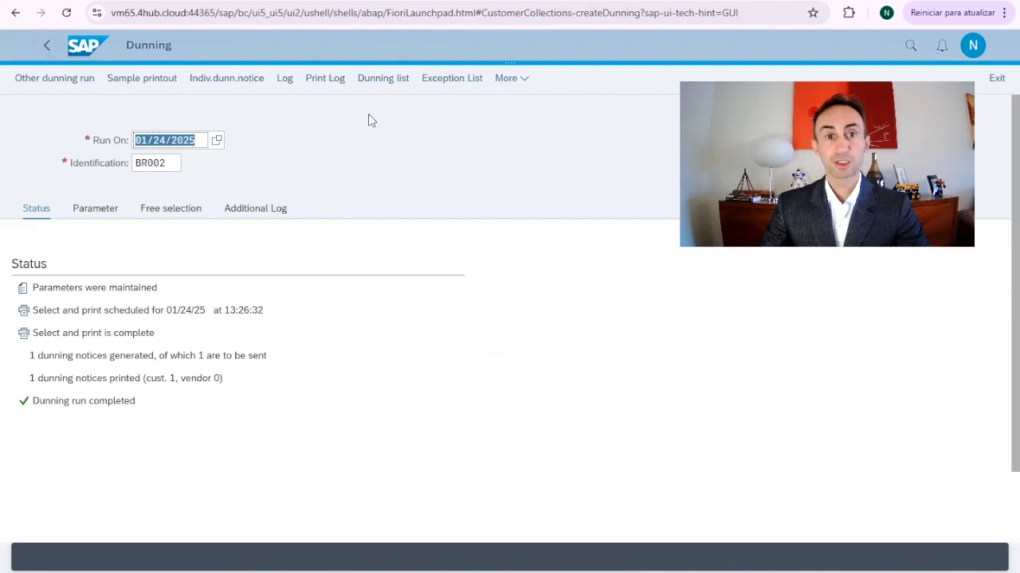
- Review the two documents and their due dates in run BR002's dunning list, and return to the run status
{"action": "left_click", "coordinate": [380, 82]}
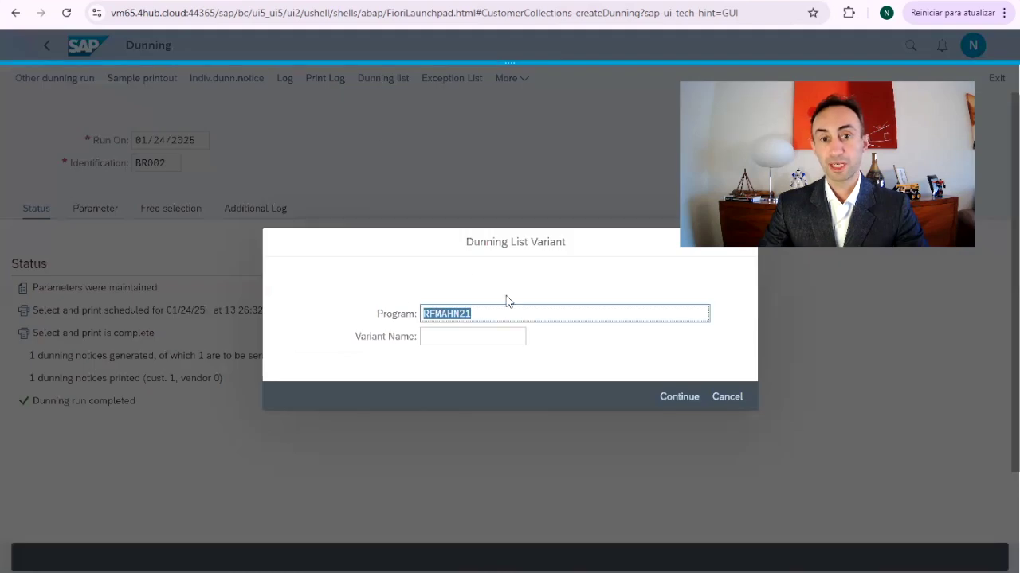
{"action": "left_click", "coordinate": [678, 402]}
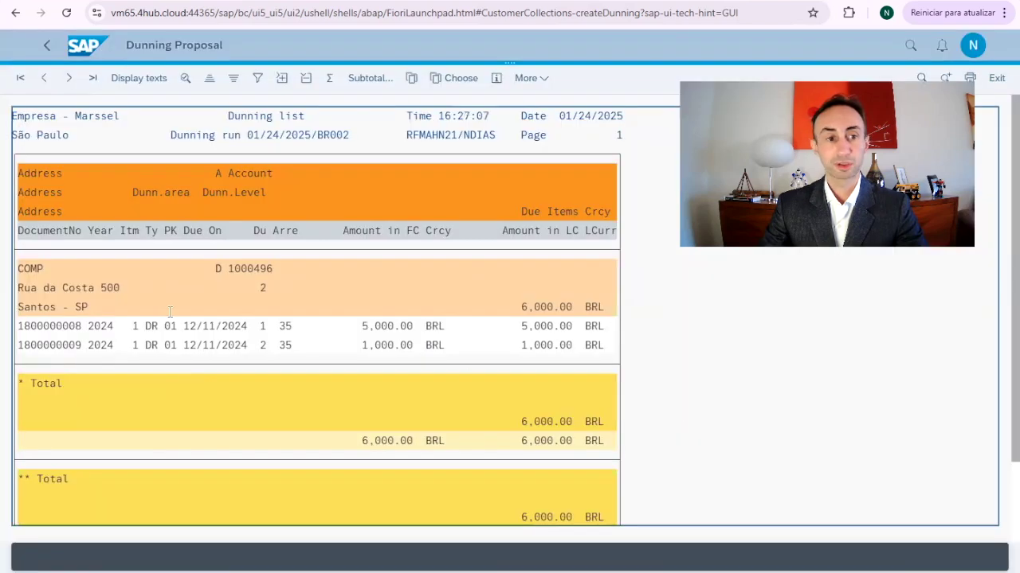
{"action": "left_click_drag", "start_coordinate": [44, 326], "coordinate": [81, 341]}
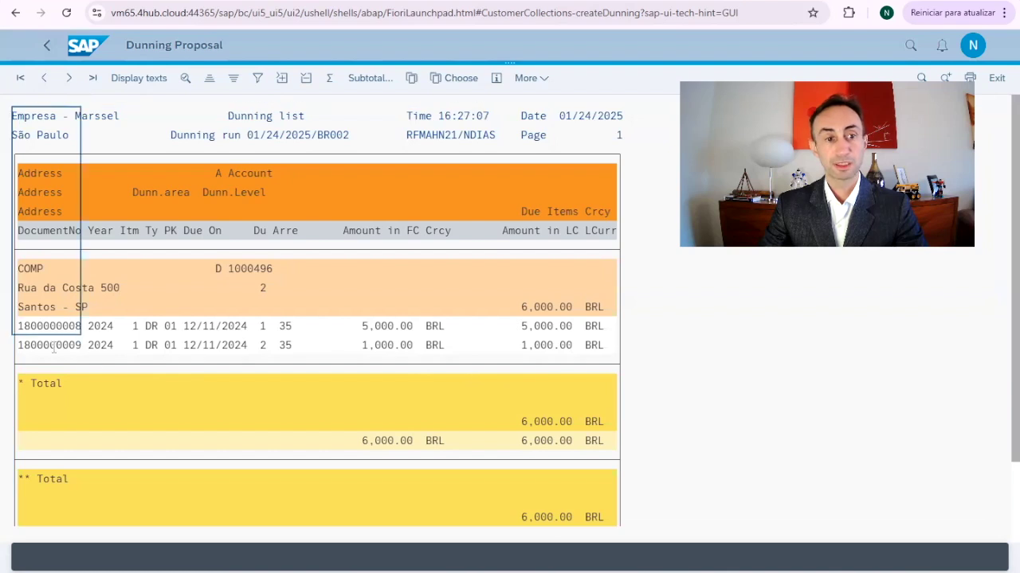
{"action": "left_click", "coordinate": [192, 349]}
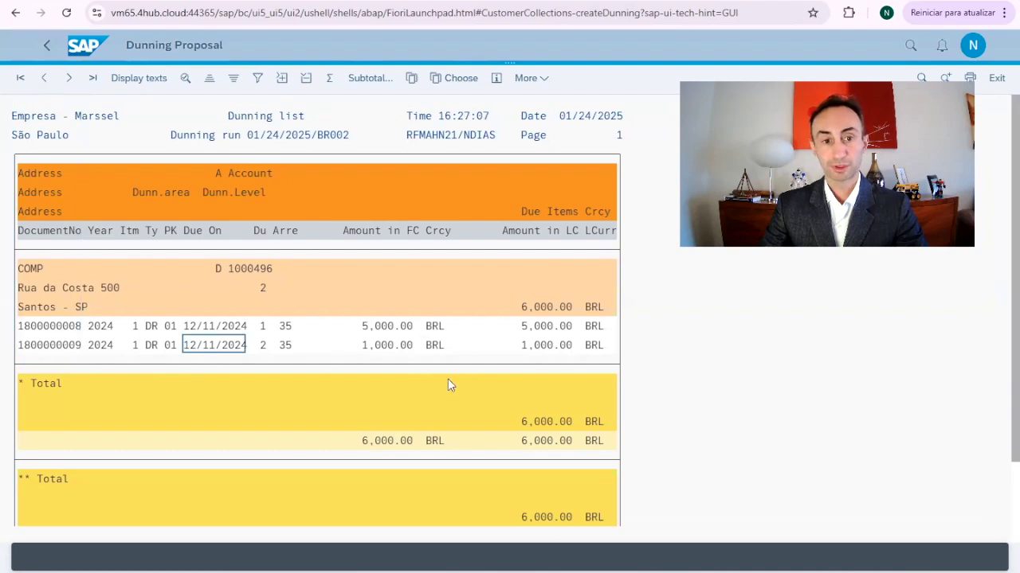
{"action": "left_click", "coordinate": [46, 49]}
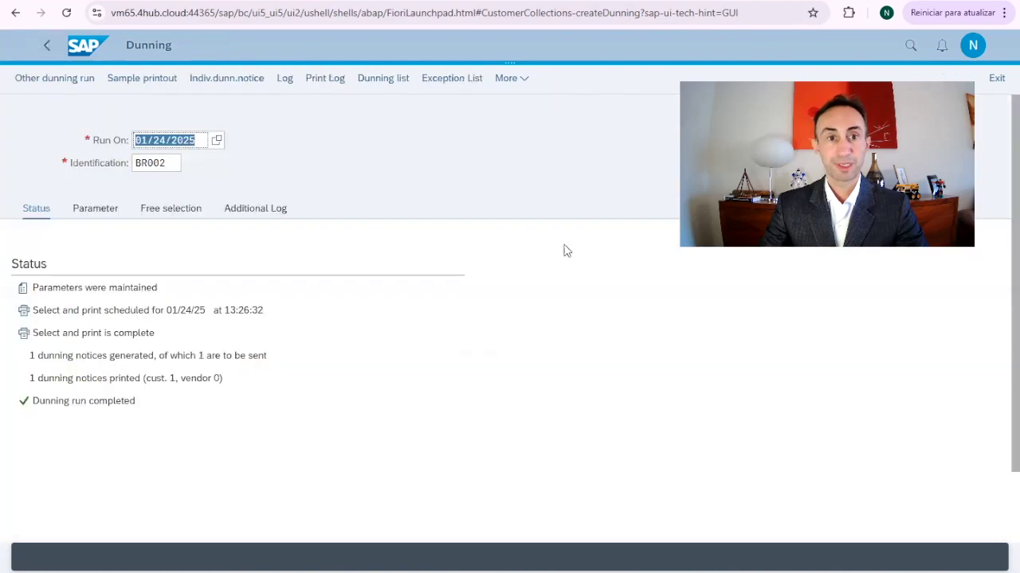
{"action": "left_click", "coordinate": [285, 79]}
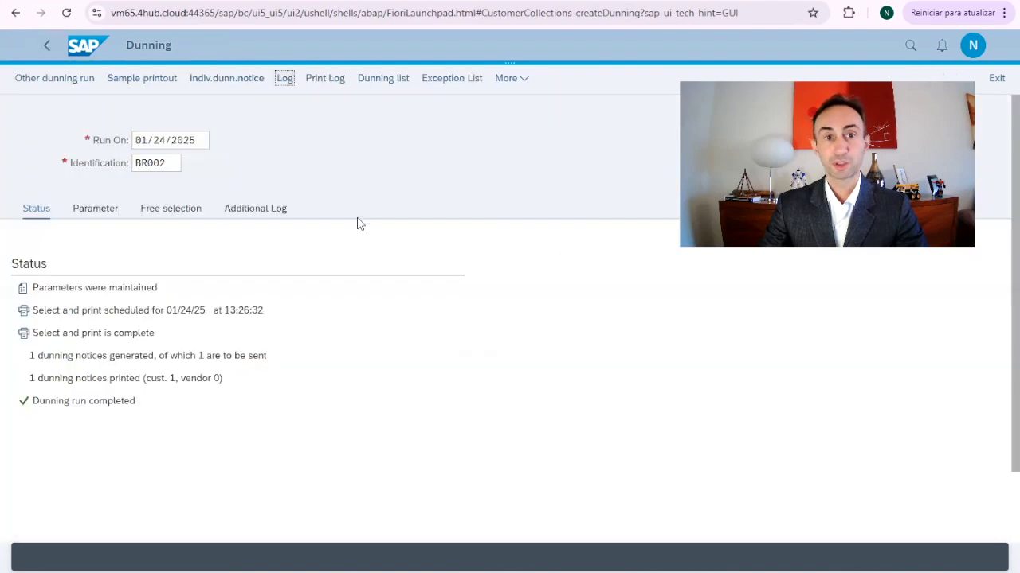
{"action": "scroll", "coordinate": [494, 338], "scroll_direction": "down", "scroll_amount": 2}
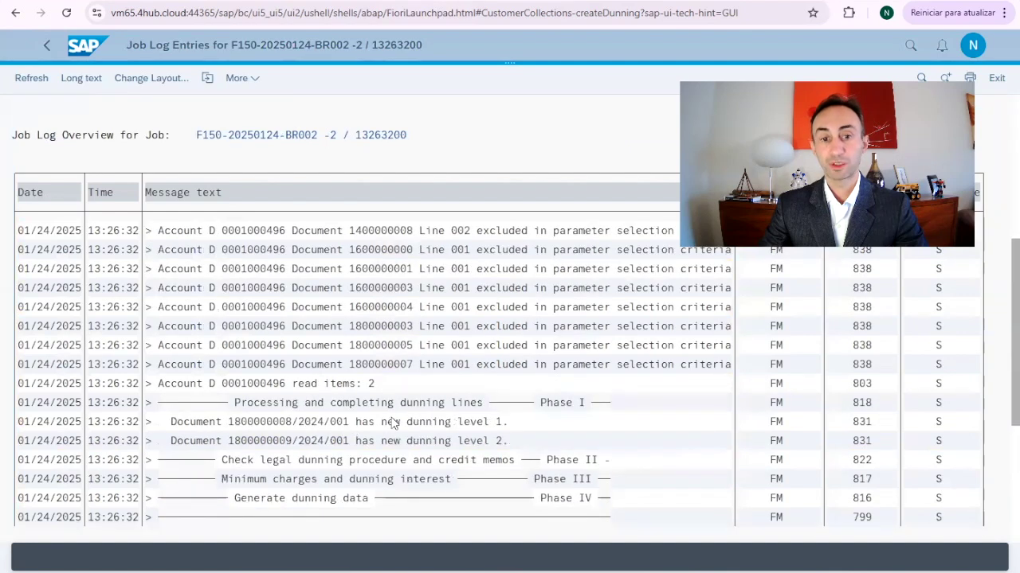
{"action": "scroll", "coordinate": [358, 425], "scroll_direction": "down", "scroll_amount": 2}
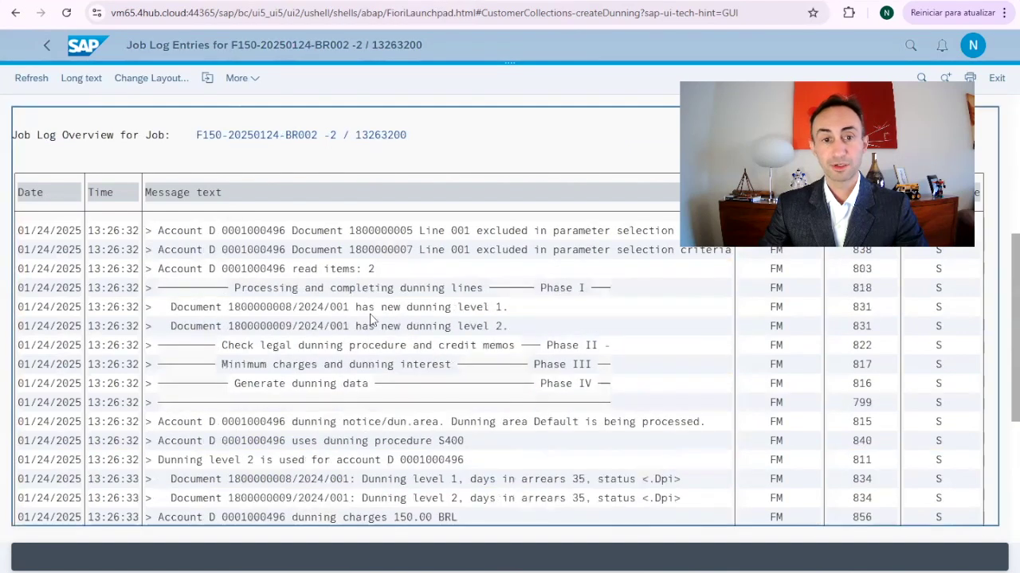
{"action": "left_click", "coordinate": [408, 309]}
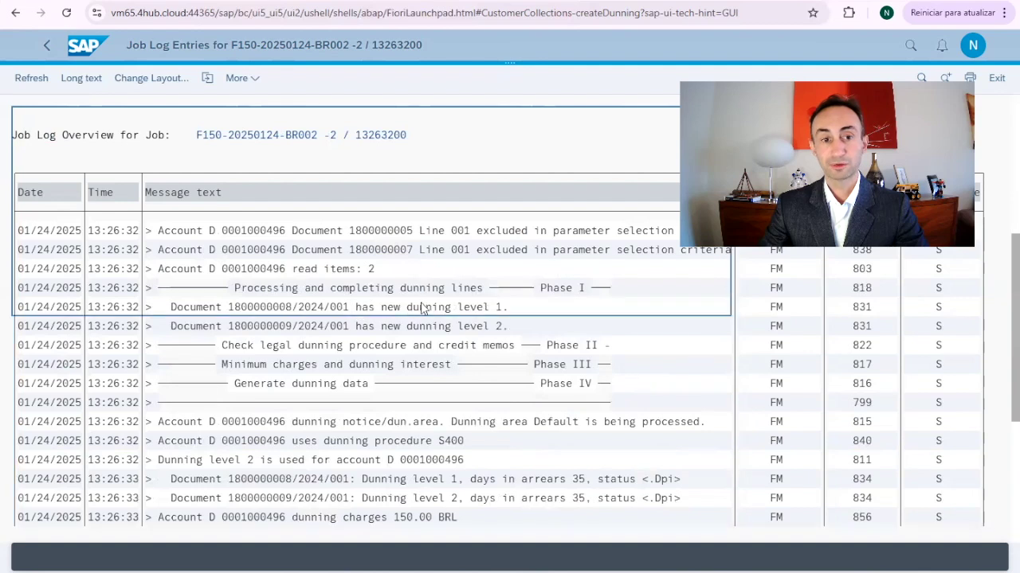
{"action": "left_click", "coordinate": [437, 343]}
{"action": "left_click", "coordinate": [397, 312]}
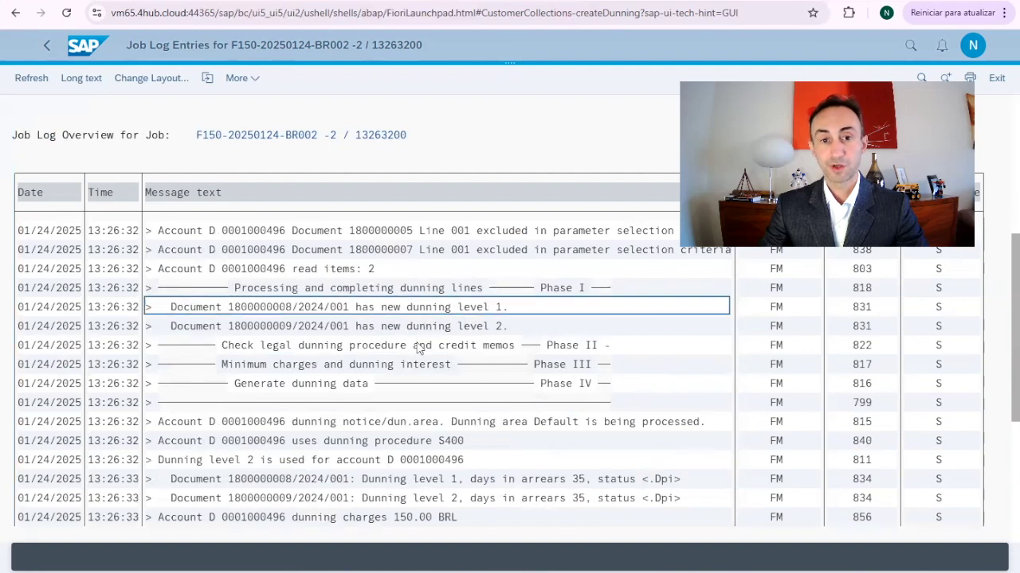
{"action": "left_click", "coordinate": [447, 329]}
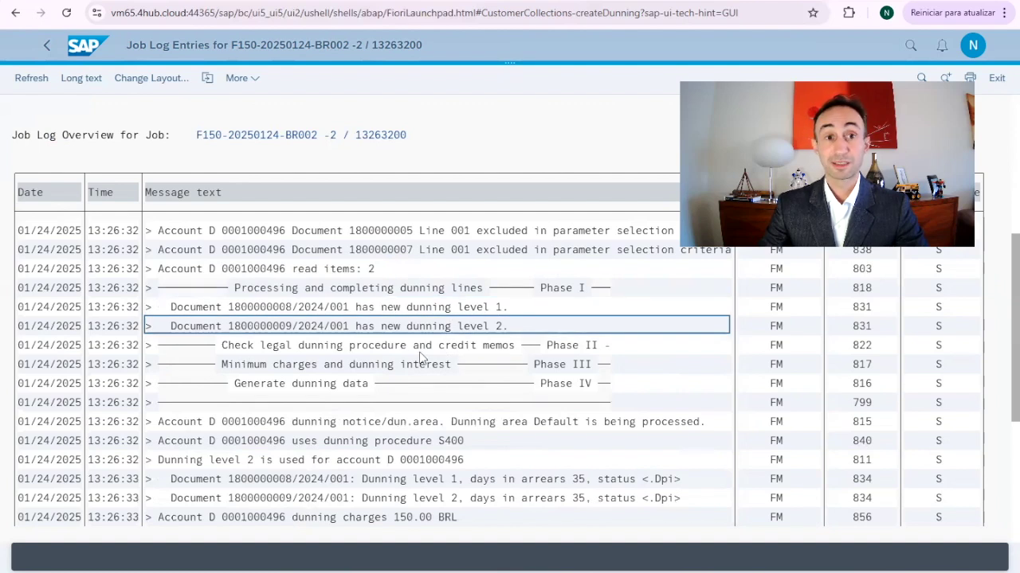
{"action": "left_click", "coordinate": [47, 44]}
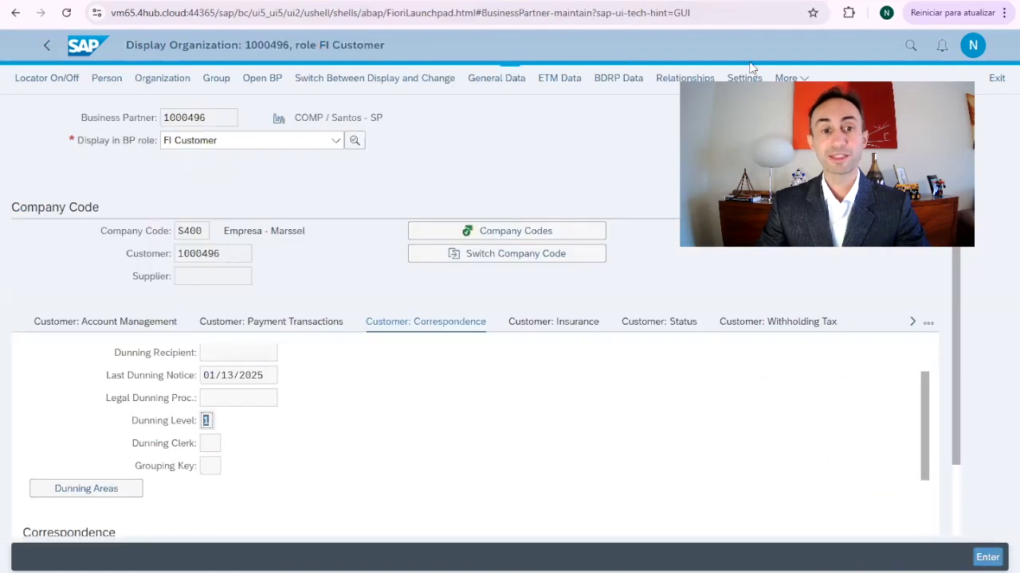
- Reopen the customer's business partner record in the FI Customer role and load its correspondence data for company code S400
{"action": "scroll", "coordinate": [410, 406], "scroll_direction": "up", "scroll_amount": 1}
{"action": "scroll", "coordinate": [401, 403], "scroll_direction": "down", "scroll_amount": 3}
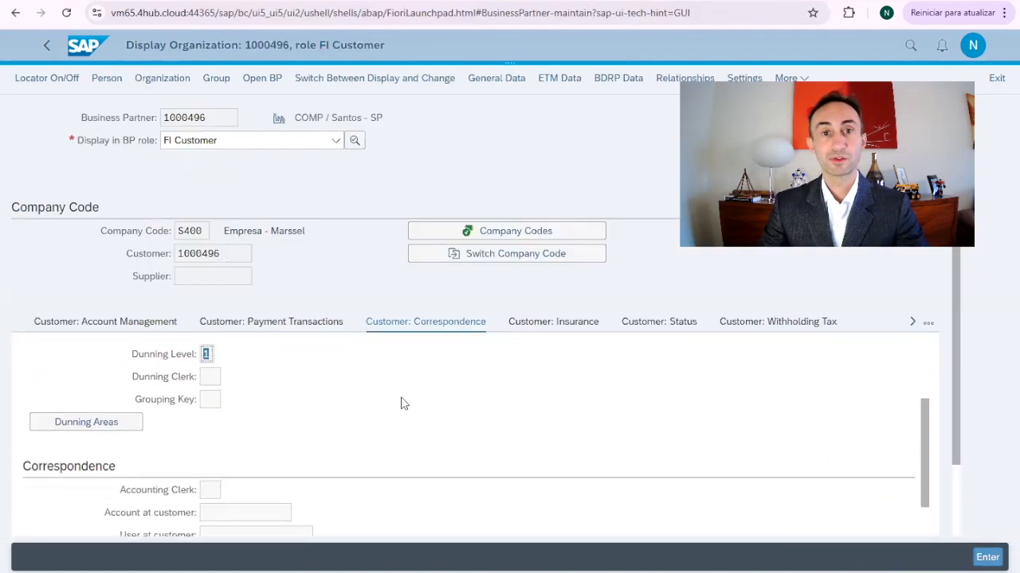
{"action": "scroll", "coordinate": [401, 403], "scroll_direction": "up", "scroll_amount": 4}
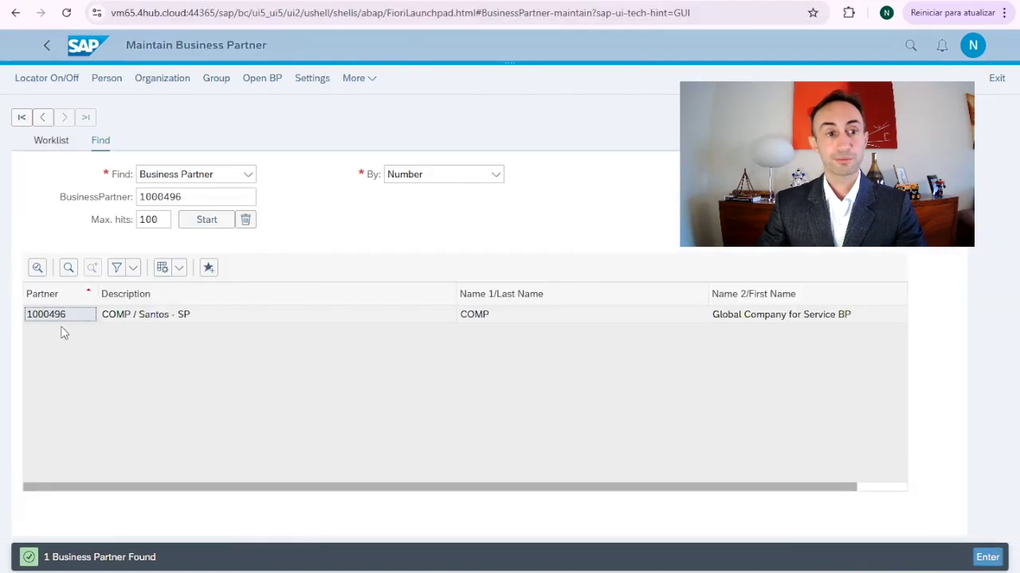
{"action": "left_click", "coordinate": [986, 557]}
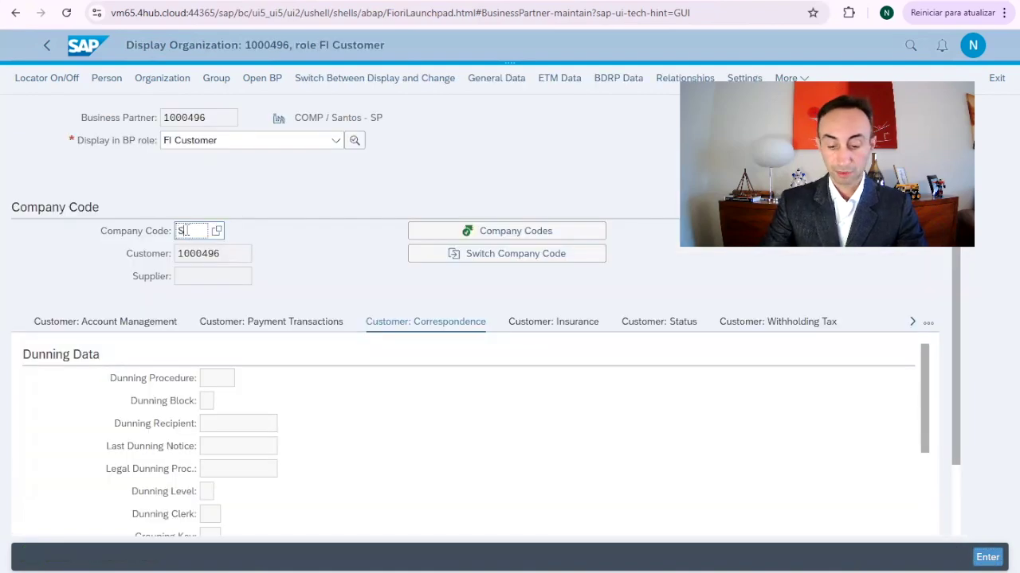
{"action": "left_click", "coordinate": [182, 231]}
{"action": "type", "text": "S400"}
{"action": "key", "text": "Return"}
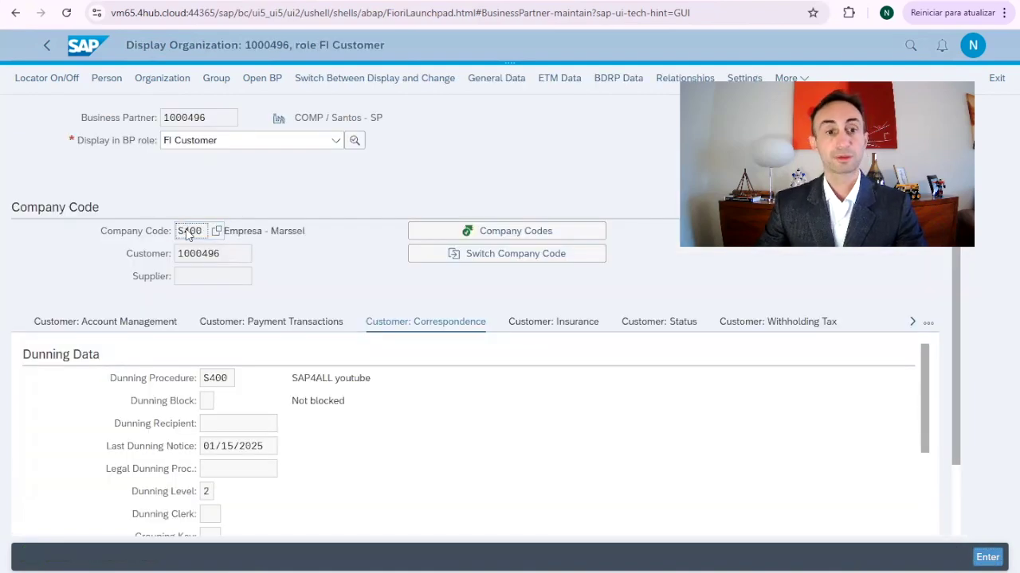
- Check the customer's last dunning notice date and dunning level against the dunning date in run BR002's parameters
{"action": "scroll", "coordinate": [512, 435], "scroll_direction": "down", "scroll_amount": 2}
{"action": "scroll", "coordinate": [469, 455], "scroll_direction": "up", "scroll_amount": 2}
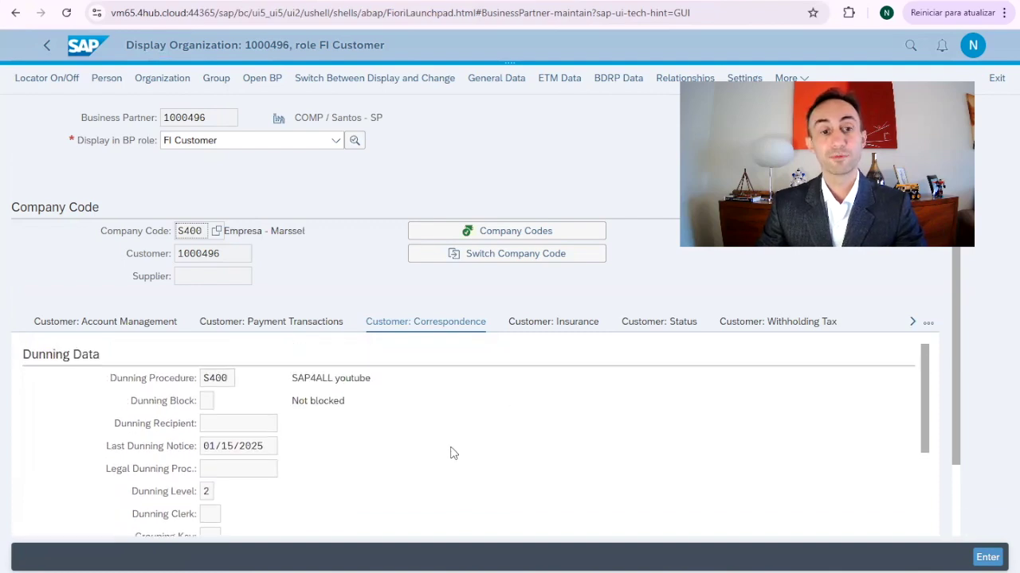
{"action": "double_click", "coordinate": [227, 447]}
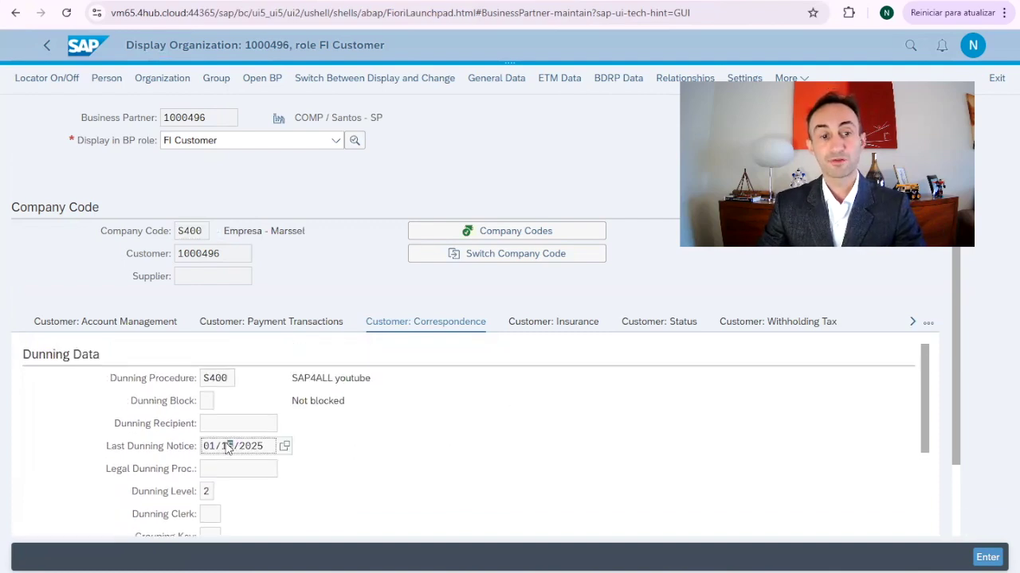
{"action": "left_click", "coordinate": [209, 491]}
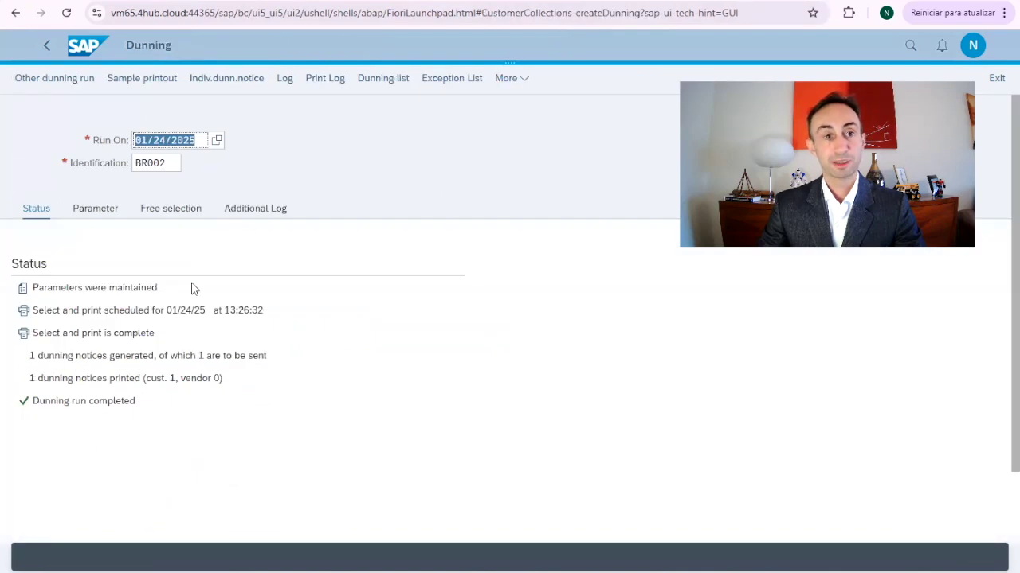
{"action": "left_click", "coordinate": [96, 209]}
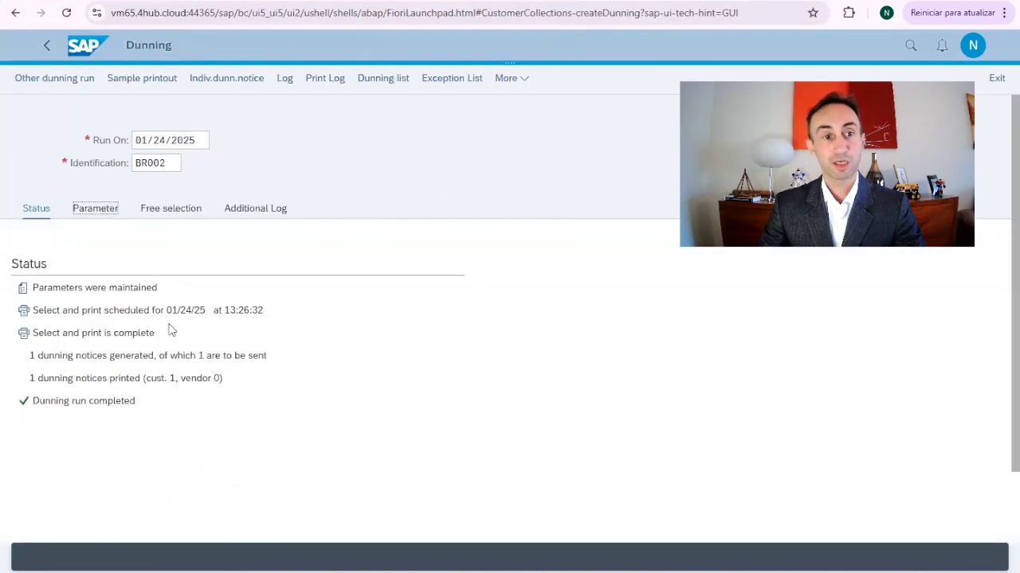
{"action": "left_click_drag", "start_coordinate": [309, 271], "coordinate": [280, 272]}
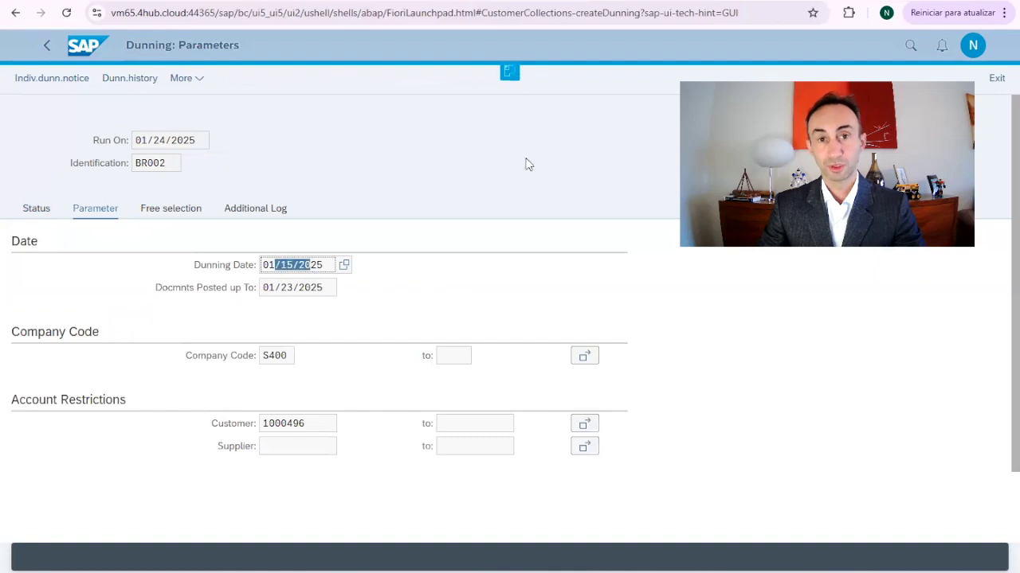
- Display the configuration of dunning procedure S400, check its number of dunning levels and dunning interval, and leave the overview
{"action": "left_click", "coordinate": [183, 78]}
{"action": "mouse_move", "coordinate": [159, 214]}
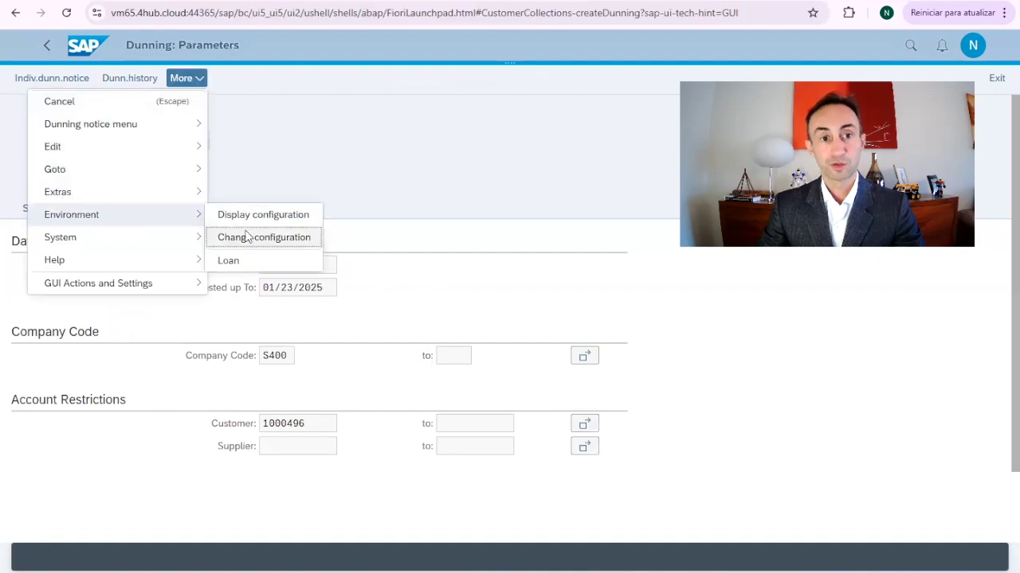
{"action": "left_click", "coordinate": [255, 215]}
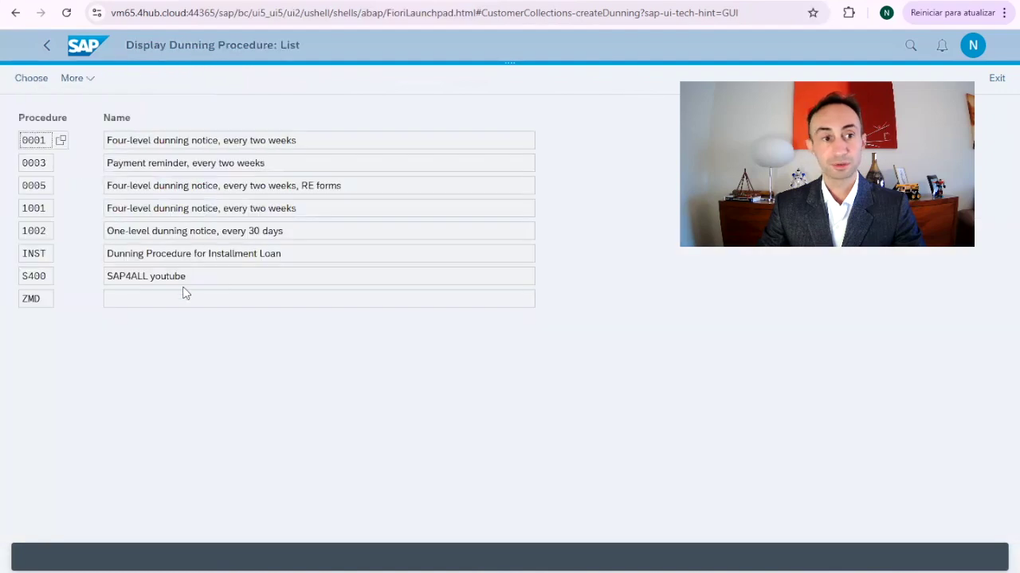
{"action": "double_click", "coordinate": [42, 281]}
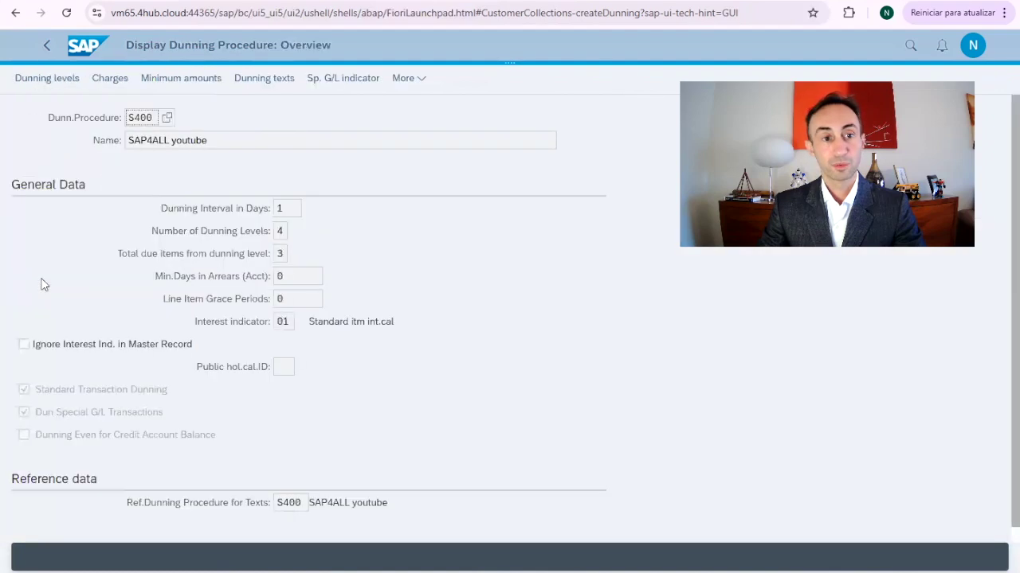
{"action": "left_click", "coordinate": [284, 233]}
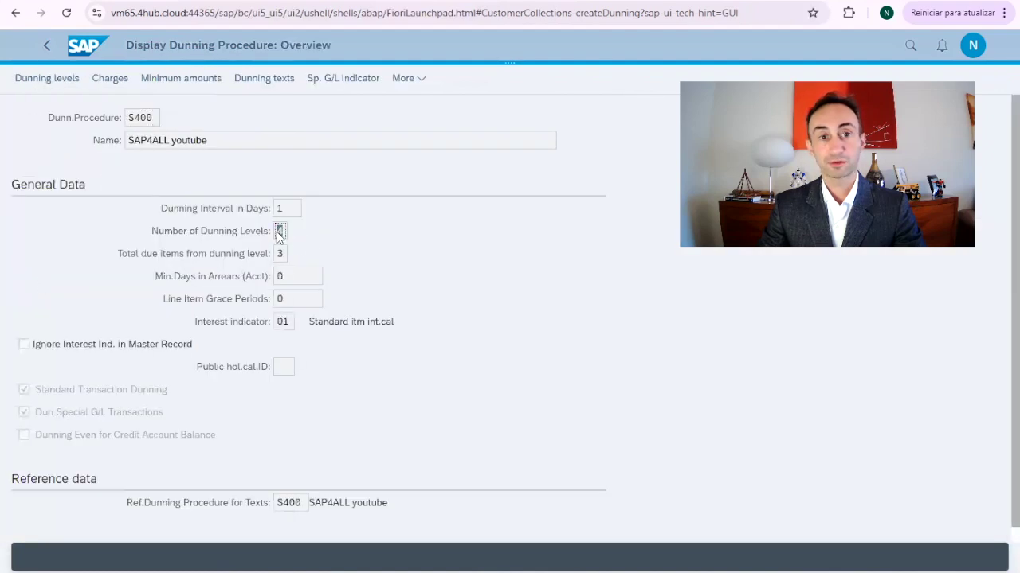
{"action": "left_click", "coordinate": [278, 208]}
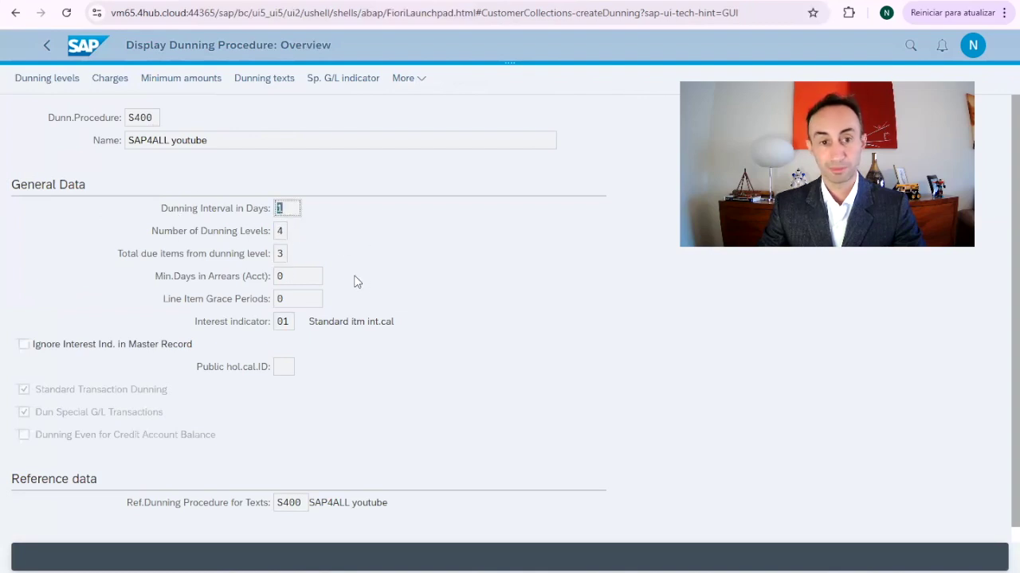
{"action": "left_click", "coordinate": [47, 47]}
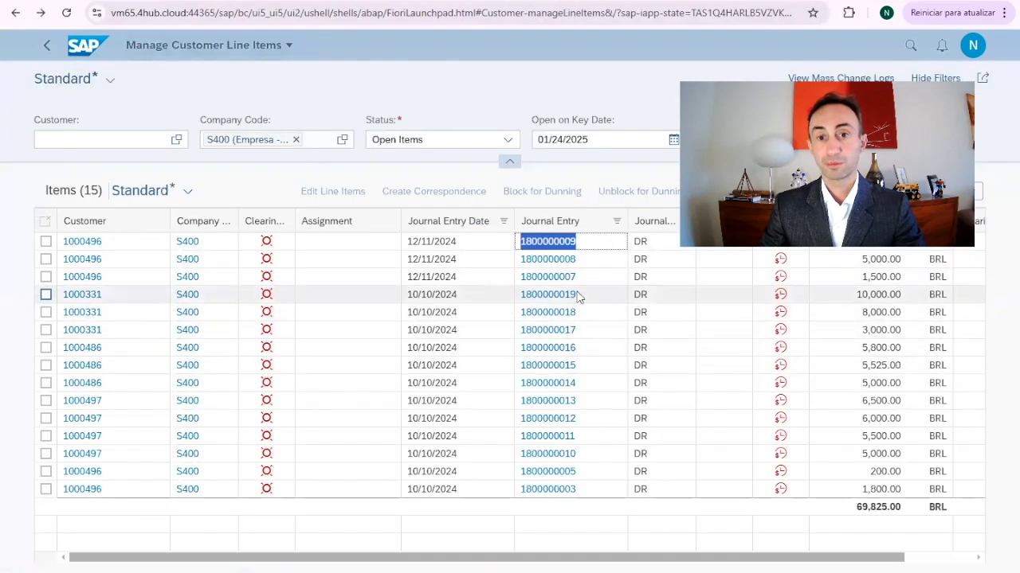
{"action": "left_click", "coordinate": [561, 262]}
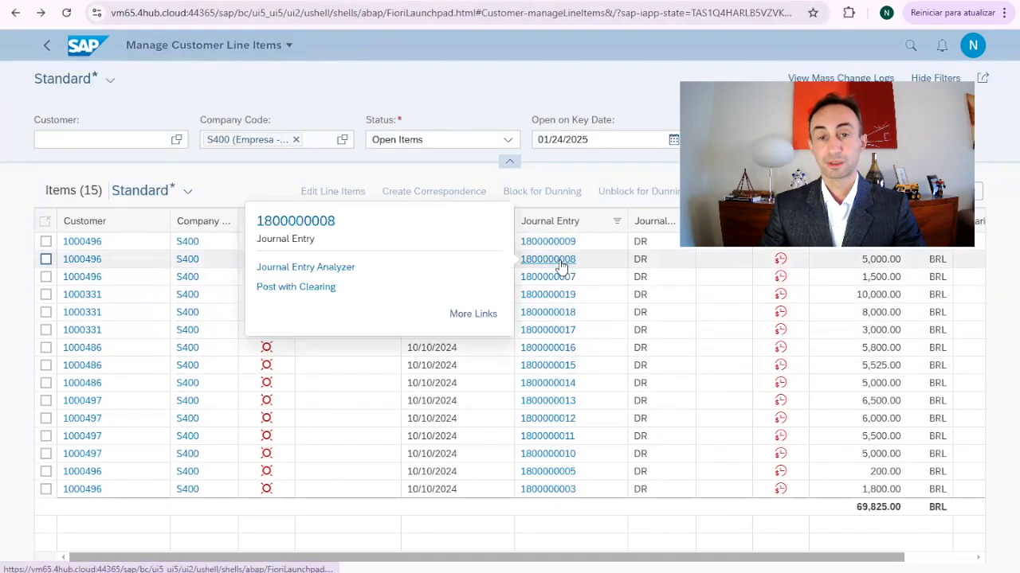
{"action": "left_click", "coordinate": [296, 212]}
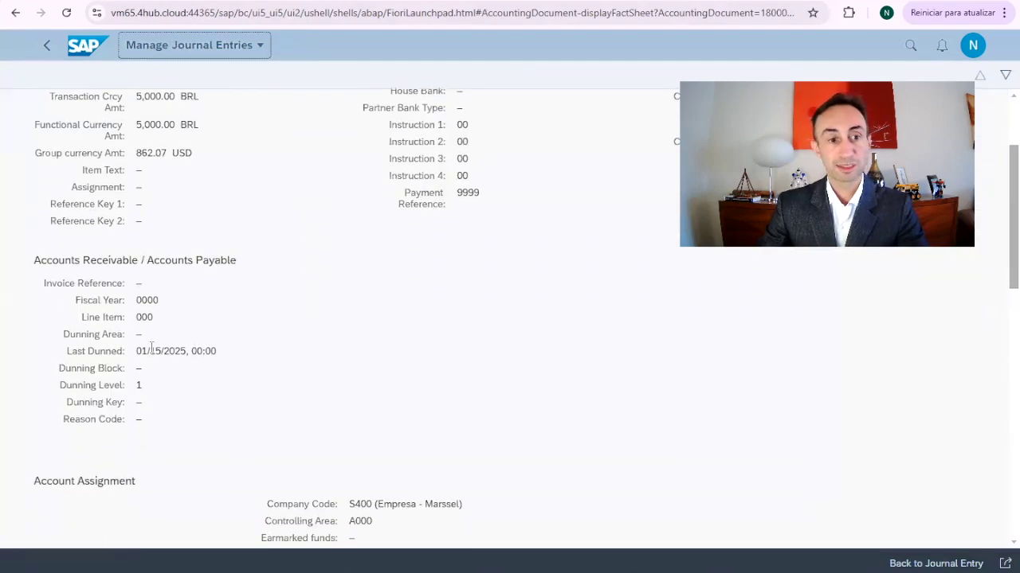
{"action": "left_click_drag", "start_coordinate": [187, 351], "coordinate": [155, 355]}
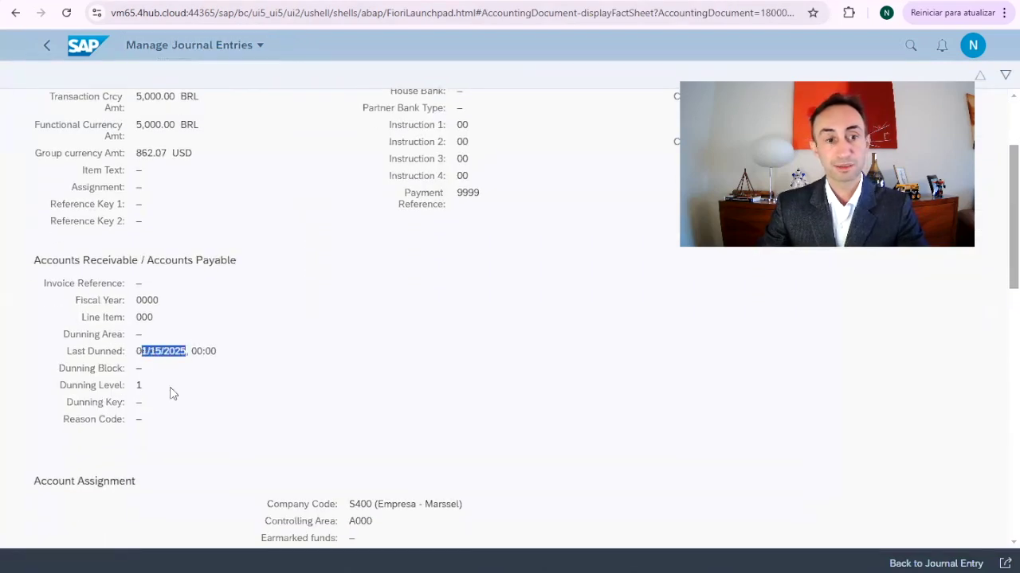
{"action": "left_click_drag", "start_coordinate": [157, 394], "coordinate": [137, 392]}
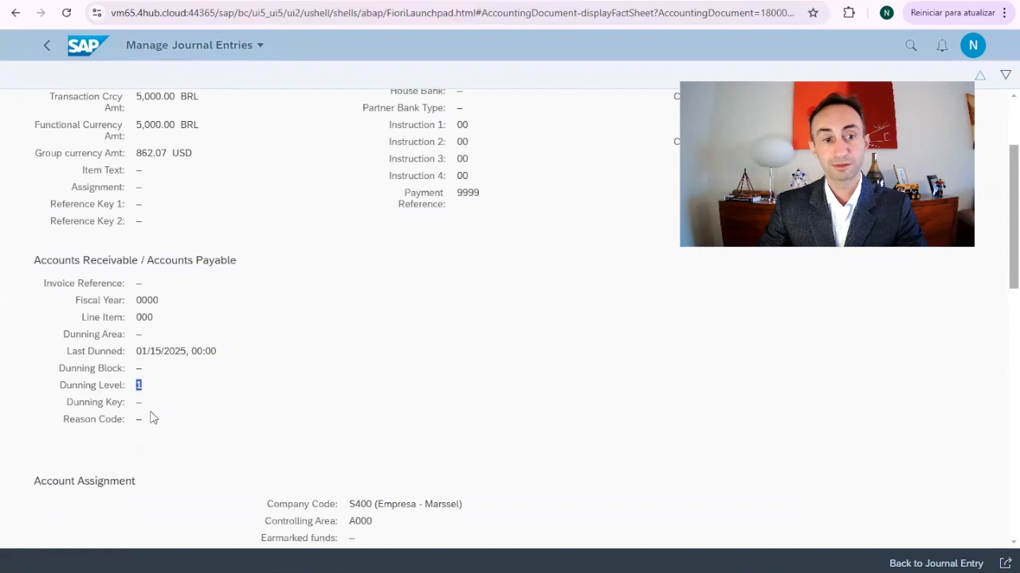
{"action": "left_click", "coordinate": [46, 45]}
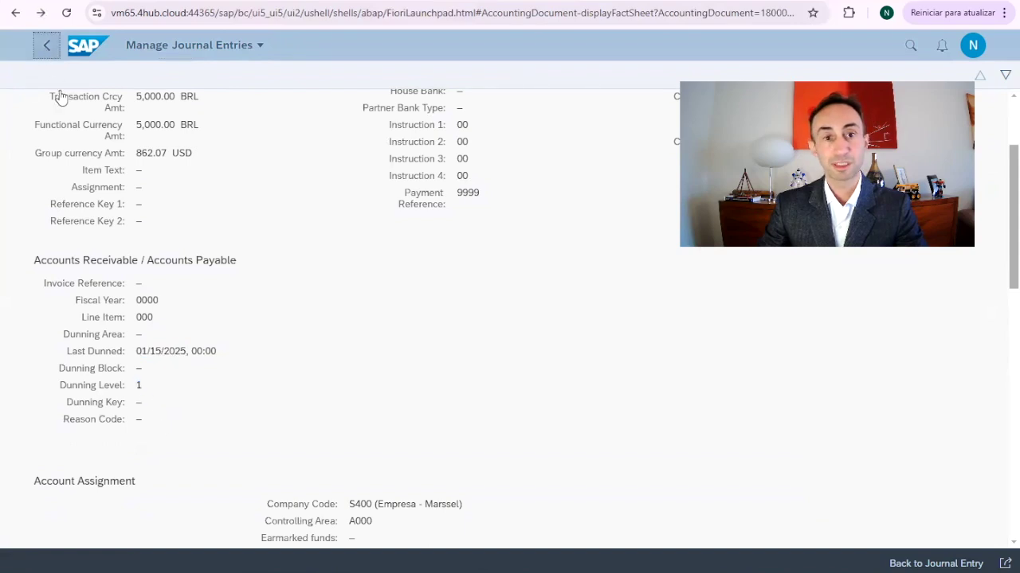
{"action": "left_click", "coordinate": [555, 250]}
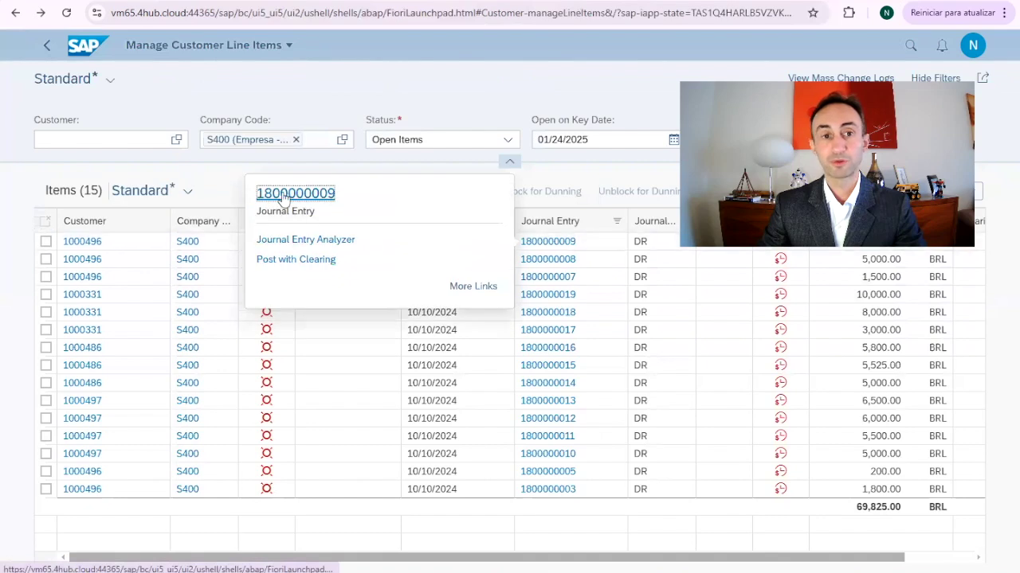
{"action": "left_click", "coordinate": [283, 197]}
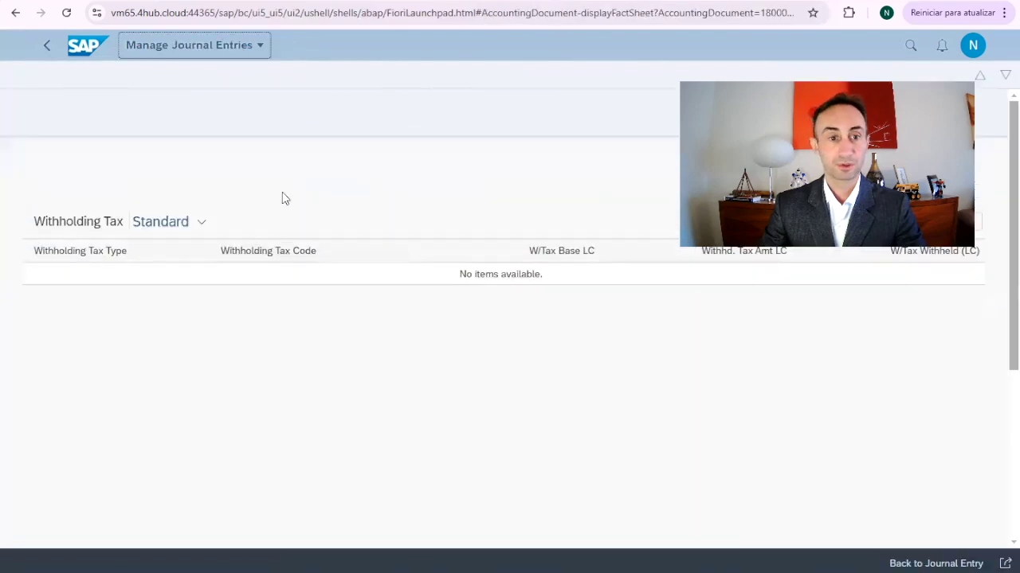
{"action": "left_click_drag", "start_coordinate": [188, 281], "coordinate": [140, 282]}
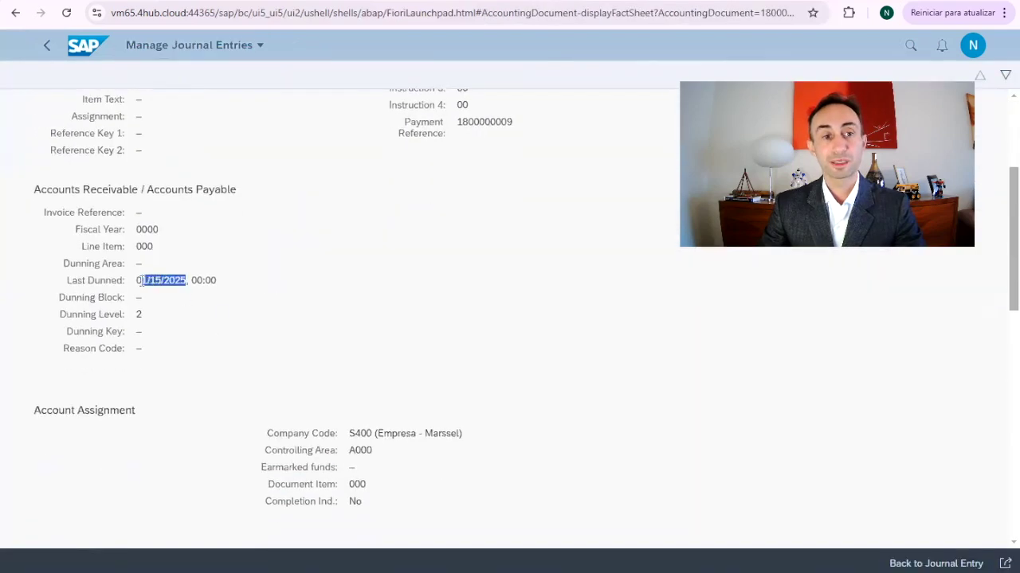
{"action": "left_click", "coordinate": [140, 316]}
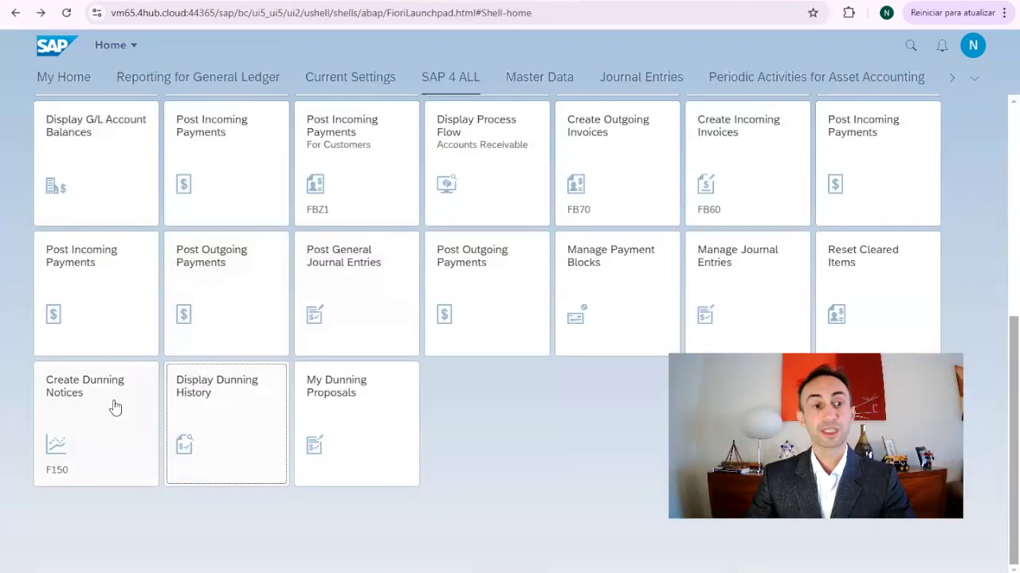
- Open the dunning history for company code S400 and examine the dunning line items of the BR001 and BR002 notices
{"action": "left_click", "coordinate": [219, 400]}
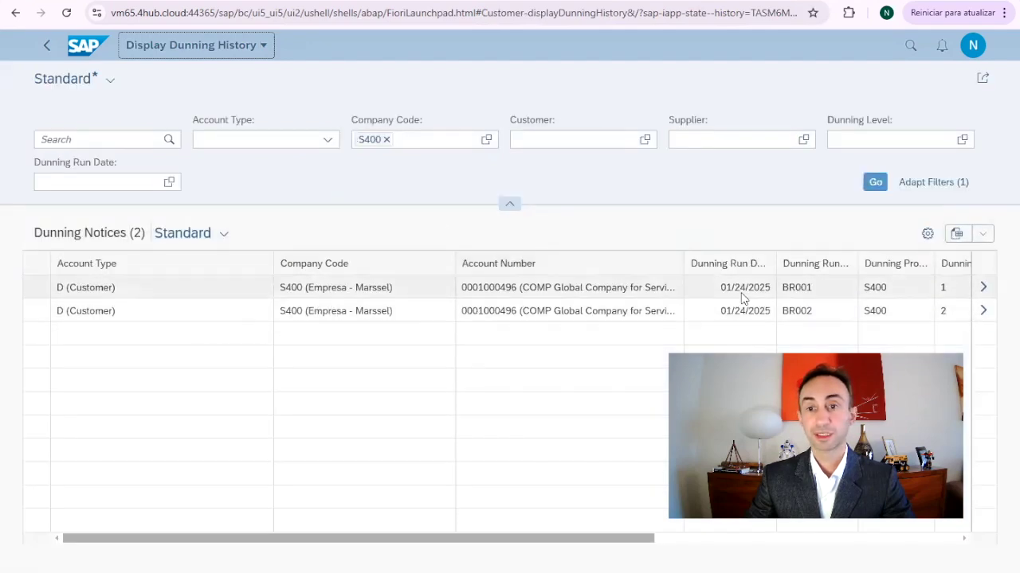
{"action": "left_click", "coordinate": [983, 293]}
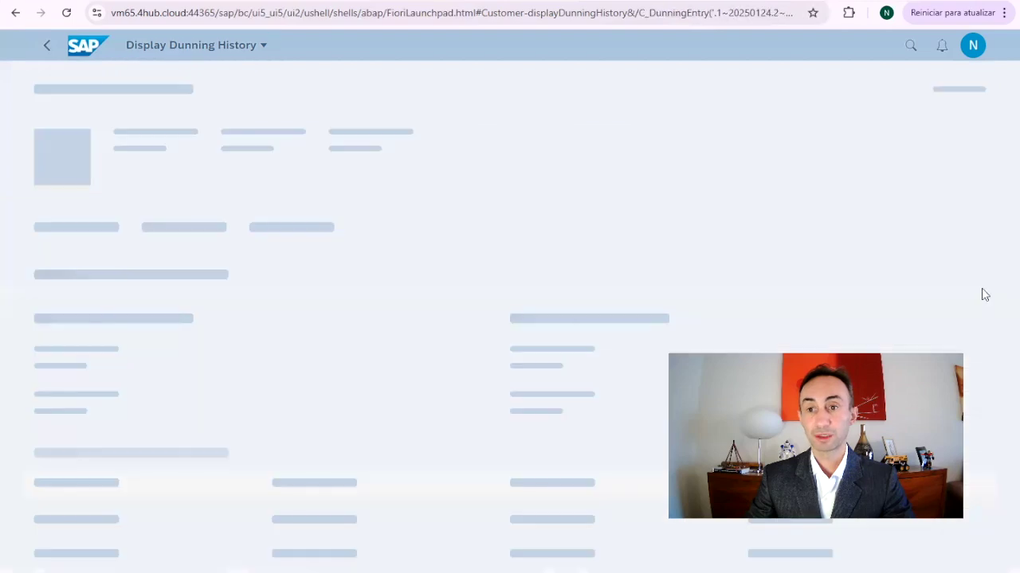
{"action": "scroll", "coordinate": [480, 365], "scroll_direction": "down", "scroll_amount": 2}
{"action": "scroll", "coordinate": [480, 365], "scroll_direction": "down", "scroll_amount": 2}
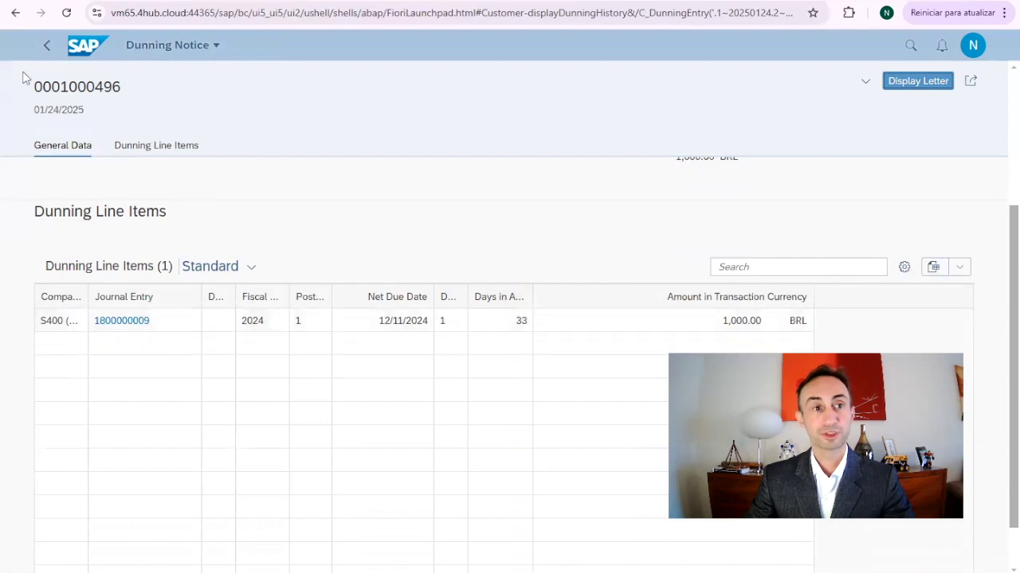
{"action": "left_click", "coordinate": [47, 45]}
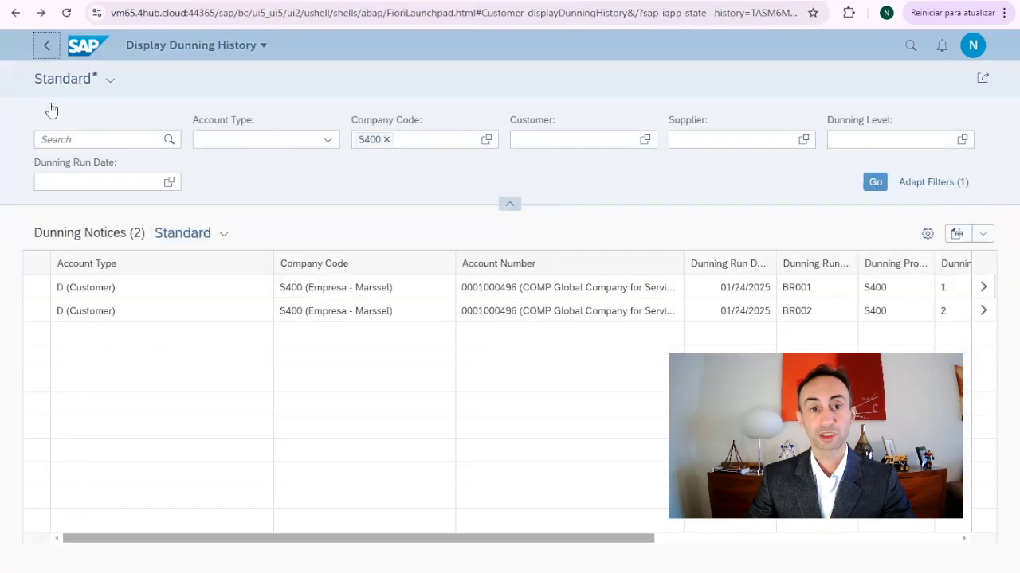
{"action": "left_click", "coordinate": [984, 314]}
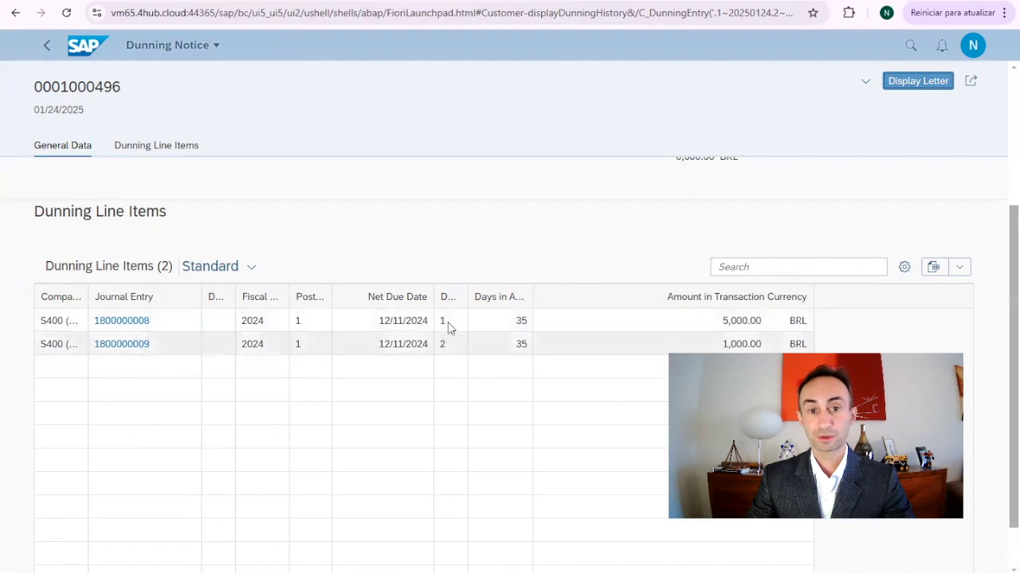
{"action": "left_click_drag", "start_coordinate": [467, 296], "coordinate": [517, 298]}
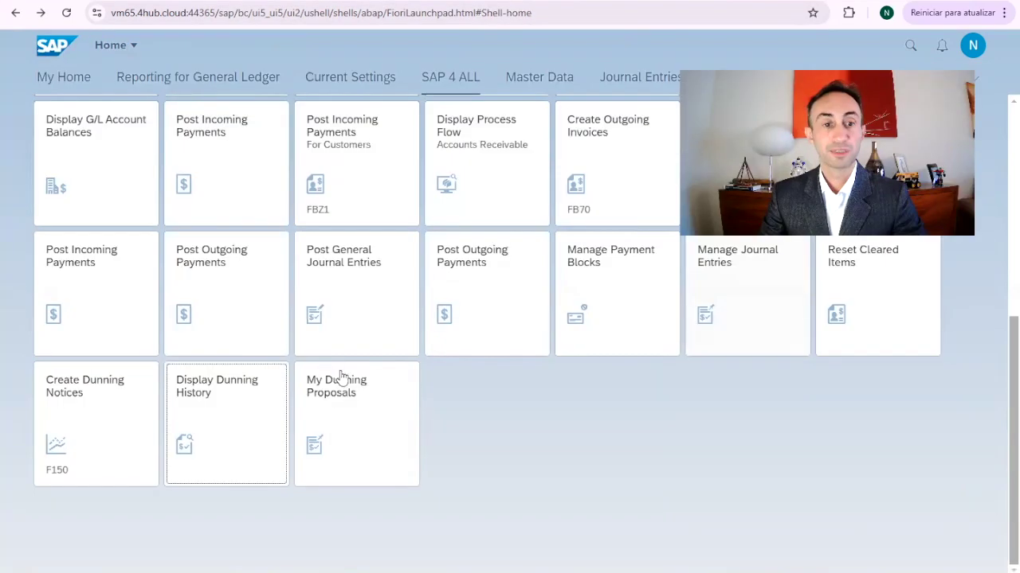
- Create dunning run BR003 for 01/24/2025 with dunning date 01/17/2025, documents posted up to 01/23/2025 and company code S400
{"action": "left_click", "coordinate": [81, 393]}
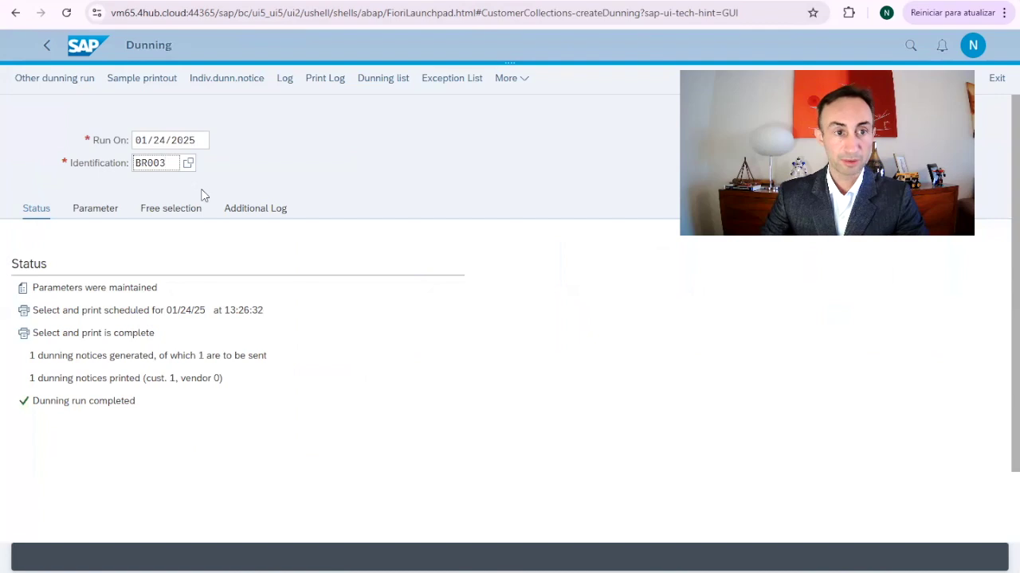
{"action": "key", "text": "Return"}
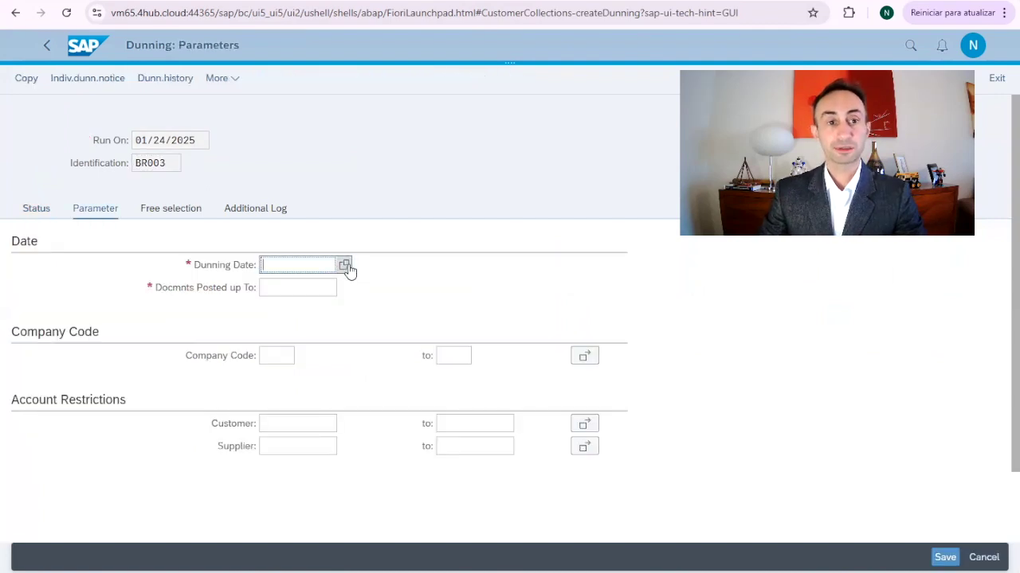
{"action": "left_click", "coordinate": [348, 268]}
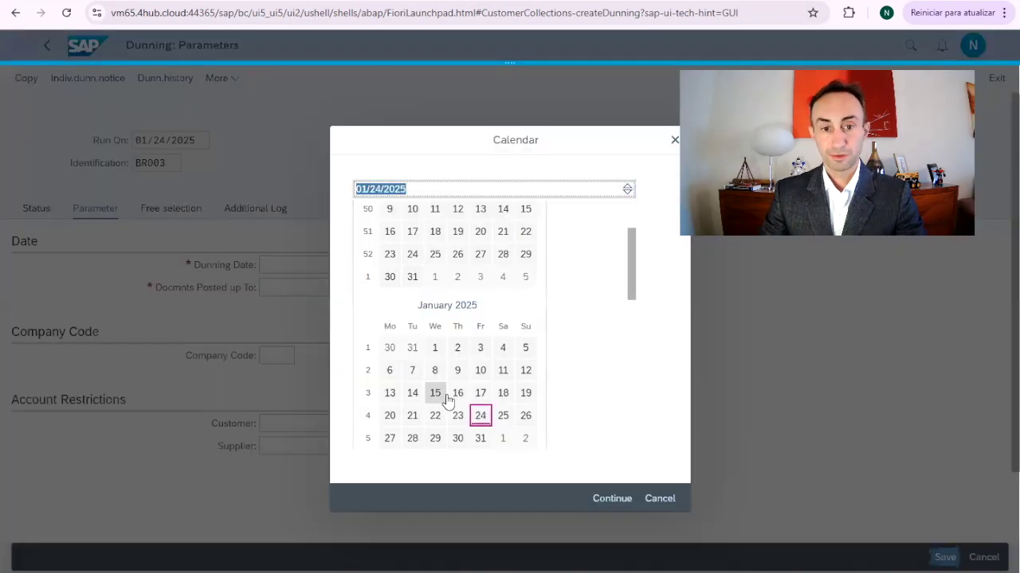
{"action": "left_click", "coordinate": [481, 394]}
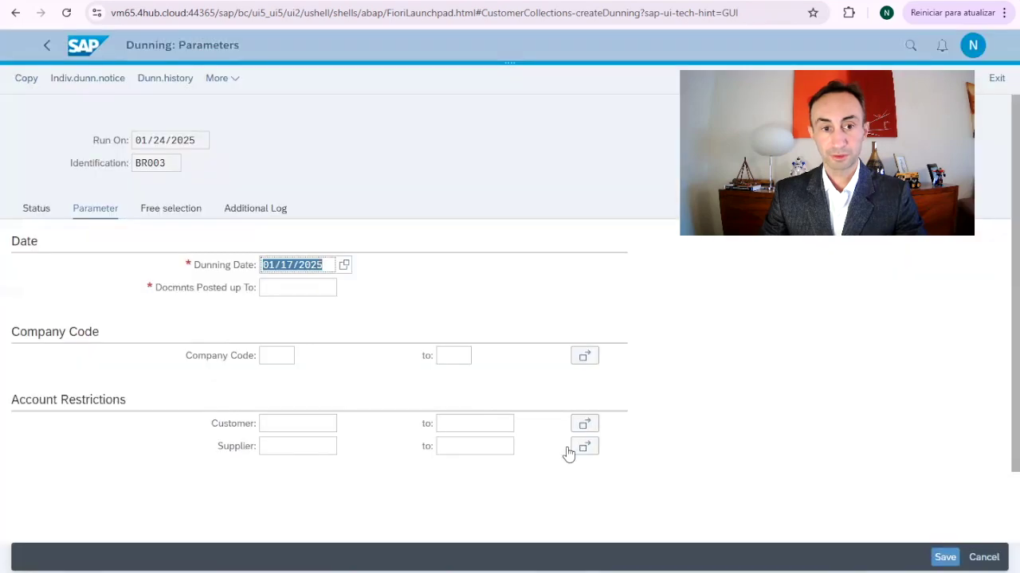
{"action": "left_click", "coordinate": [307, 288]}
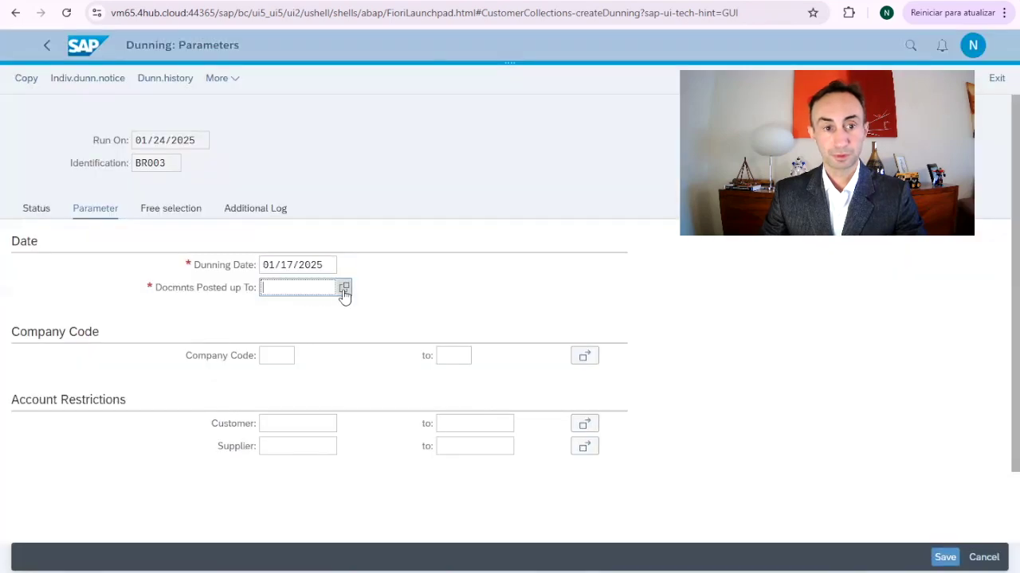
{"action": "left_click", "coordinate": [344, 290]}
{"action": "left_click", "coordinate": [458, 417]}
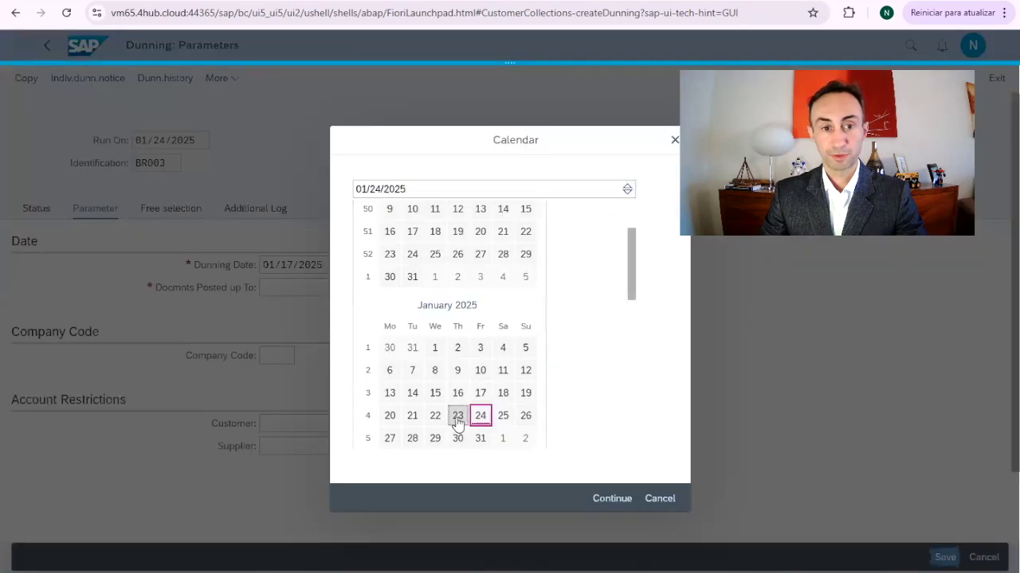
{"action": "left_click", "coordinate": [272, 358]}
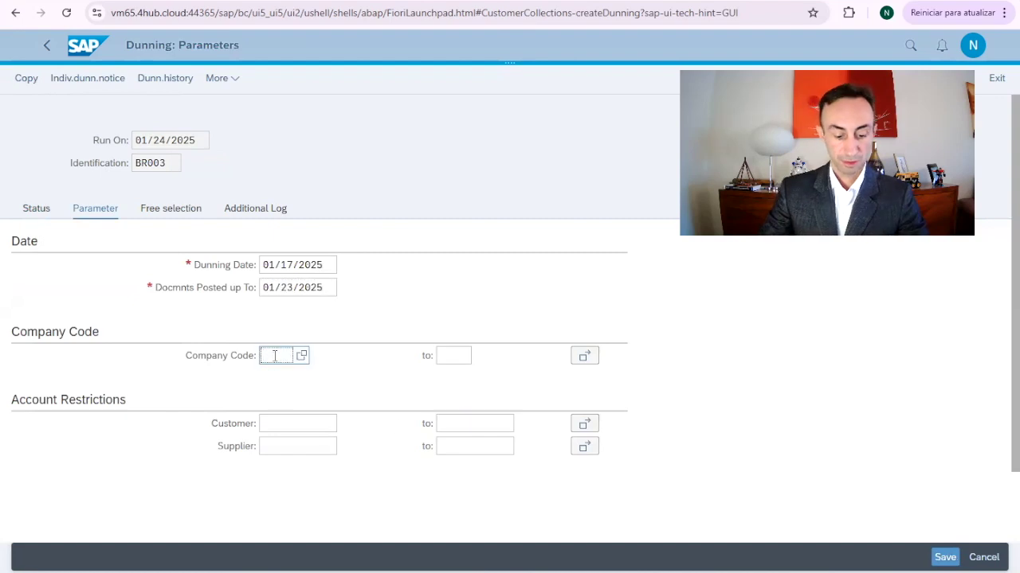
{"action": "type", "text": "S400"}
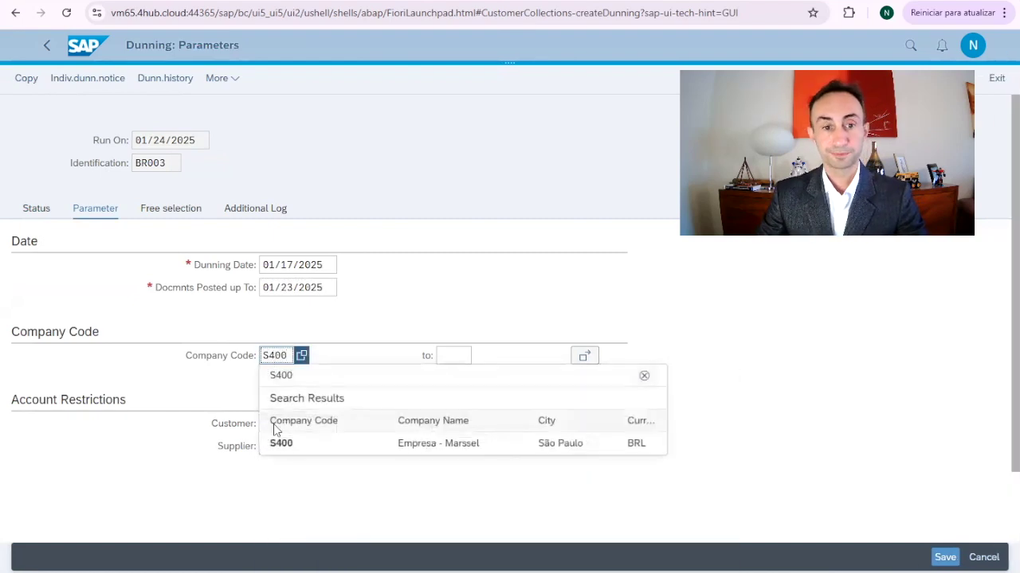
{"action": "left_click", "coordinate": [277, 442]}
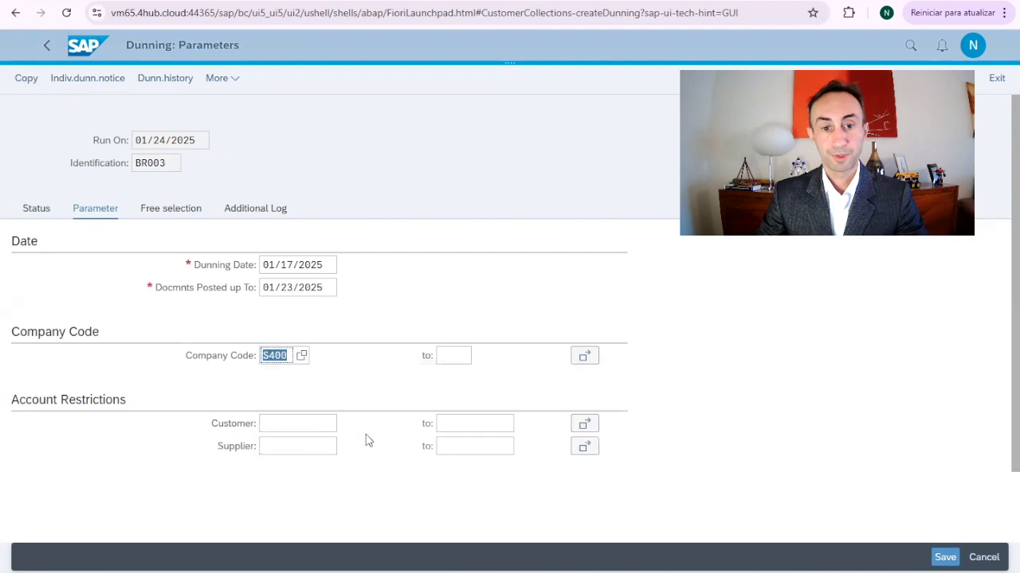
- Restrict run BR003 to three individual customers by entering their customer numbers as single values
{"action": "left_click", "coordinate": [586, 425]}
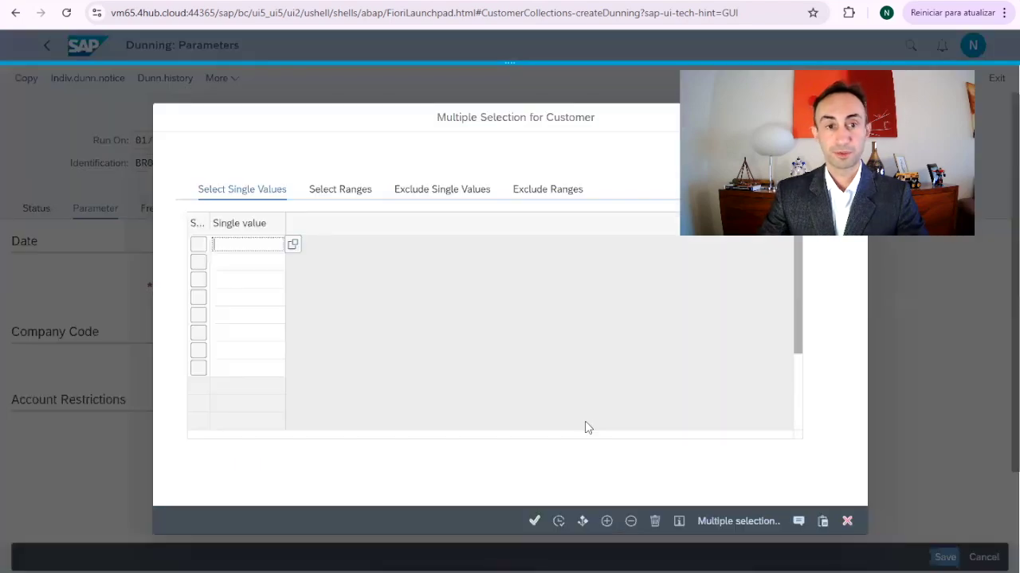
{"action": "type", "text": "1000496"}
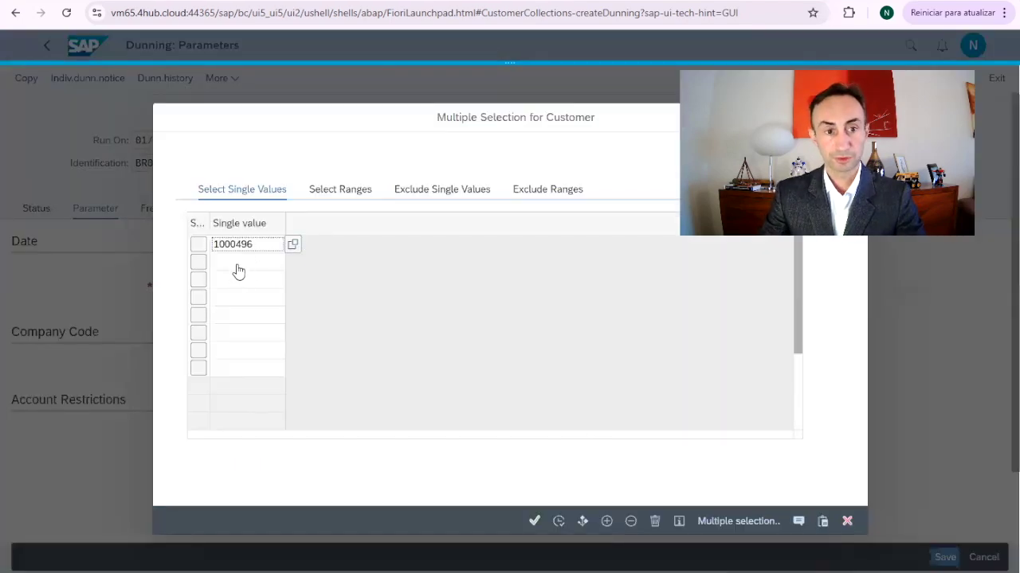
{"action": "left_click", "coordinate": [237, 264]}
{"action": "type", "text": "1000331"}
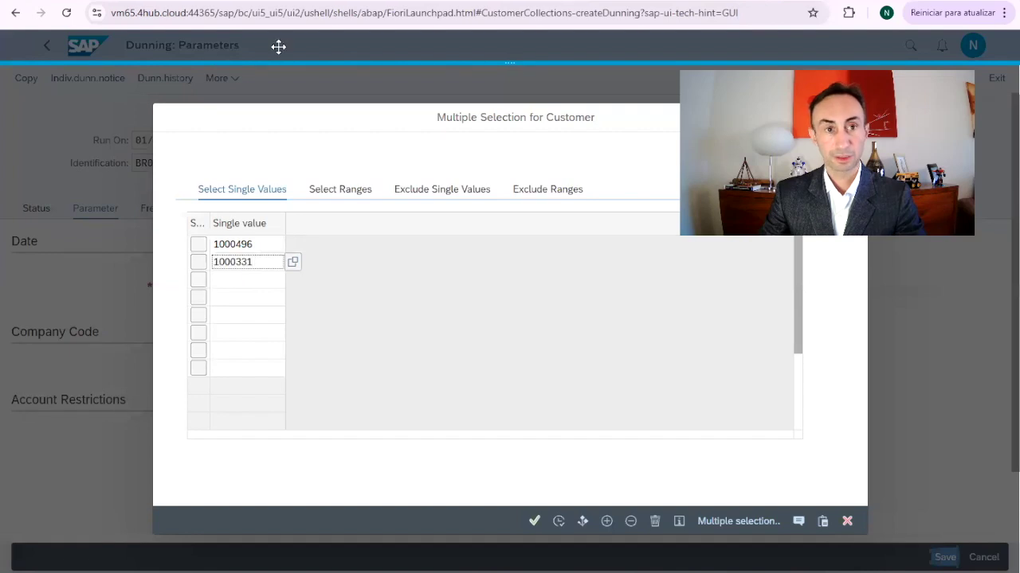
{"action": "key", "text": "alt+Tab"}
{"action": "key", "text": "ctrl+c"}
{"action": "key", "text": "alt+Tab"}
{"action": "left_click", "coordinate": [231, 280]}
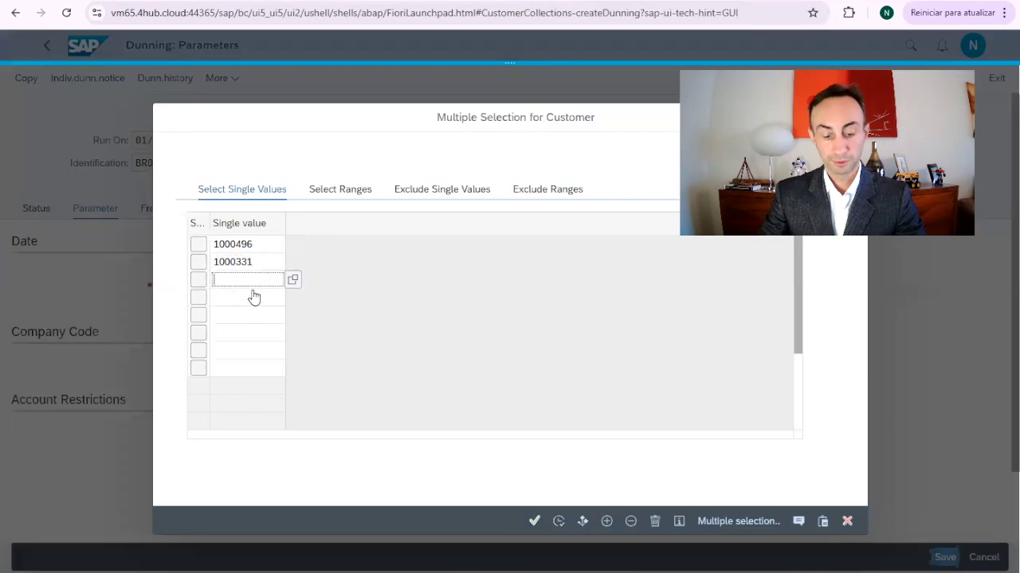
{"action": "key", "text": "ctrl+v"}
{"action": "key", "text": "F8"}
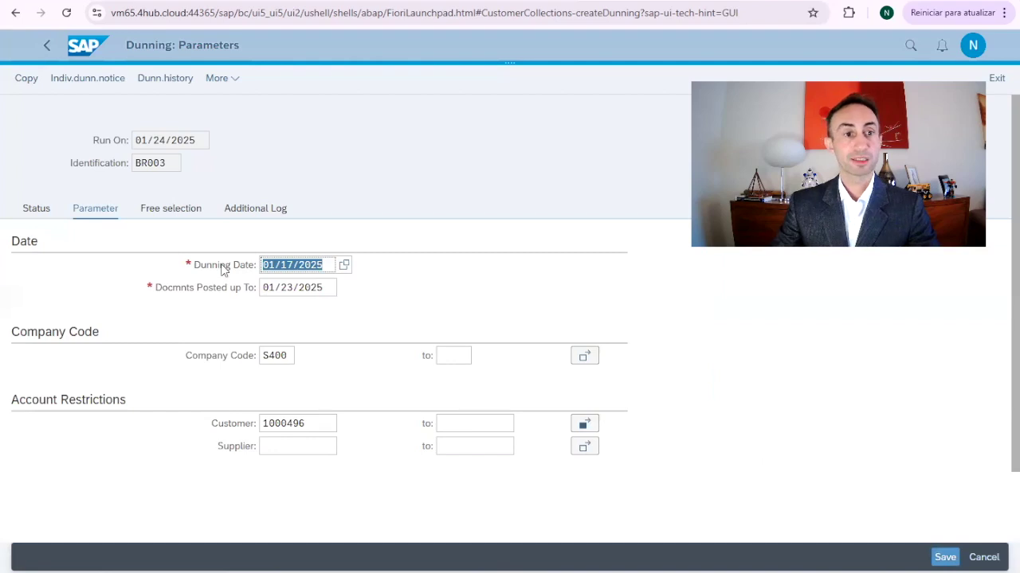
{"action": "left_click", "coordinate": [174, 215]}
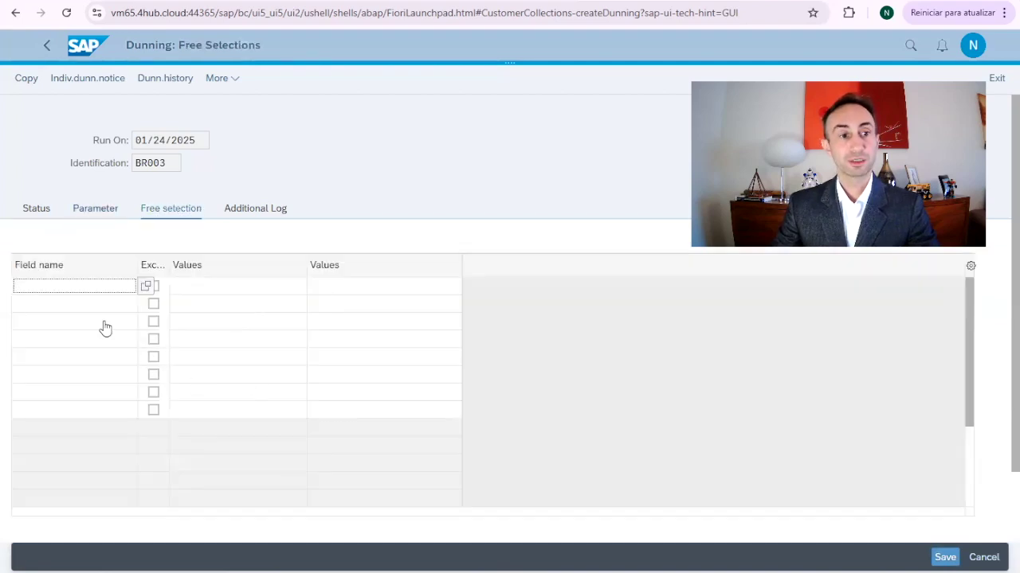
{"action": "left_click", "coordinate": [146, 288]}
{"action": "left_click", "coordinate": [140, 299]}
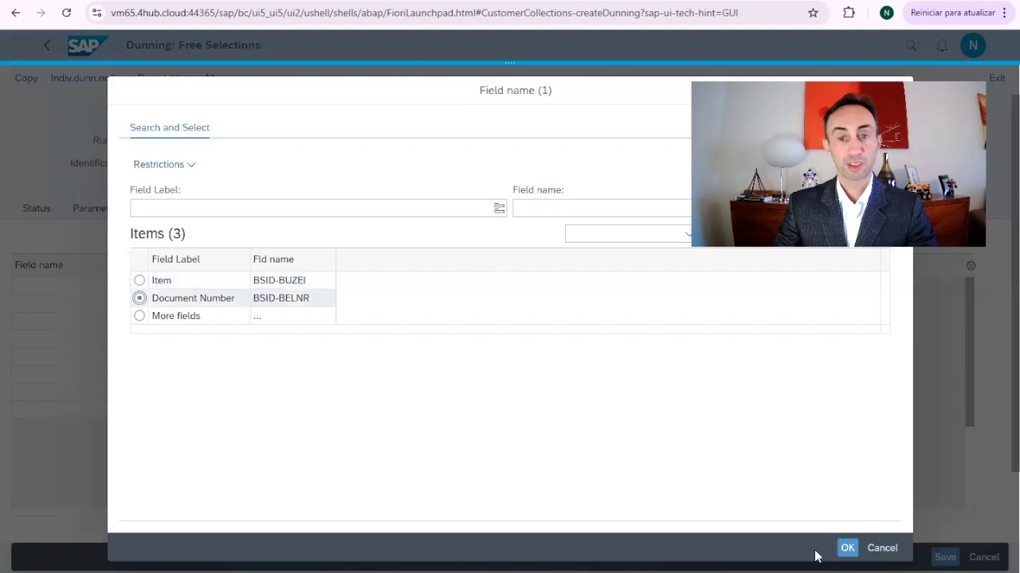
{"action": "left_click", "coordinate": [846, 548]}
{"action": "left_click", "coordinate": [335, 288]}
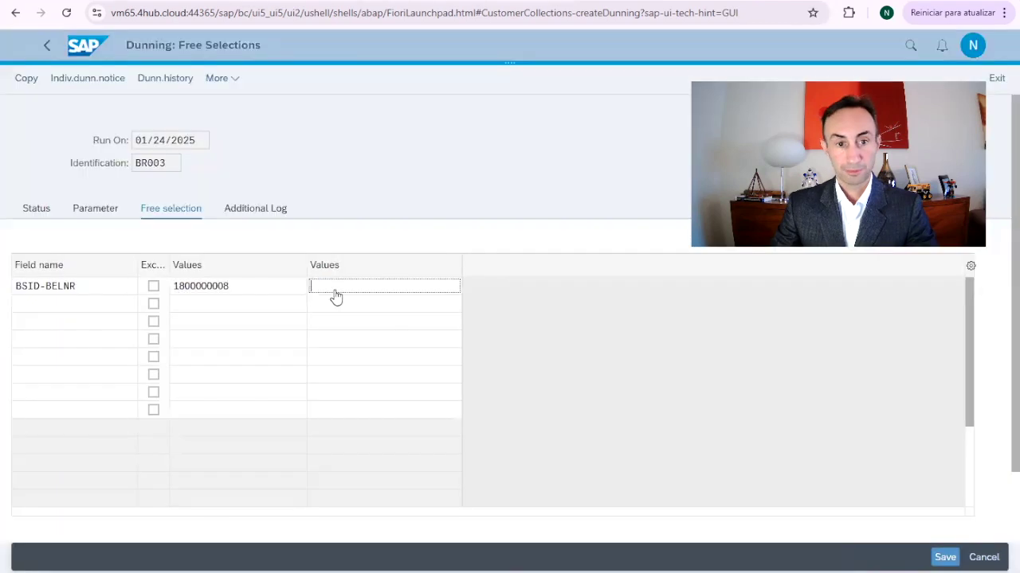
{"action": "key", "text": "ctrl+v"}
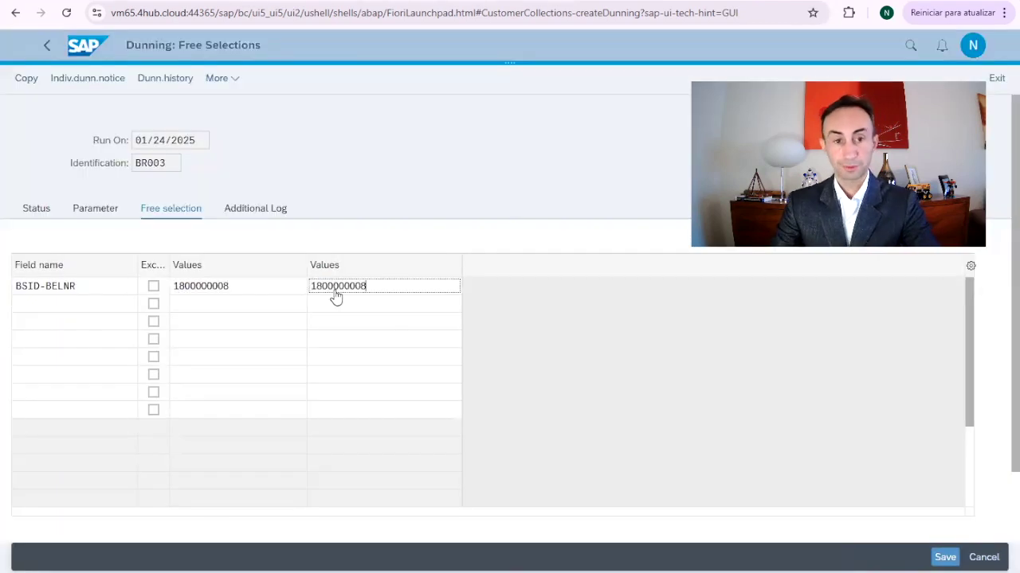
{"action": "key", "text": "Return"}
{"action": "left_click", "coordinate": [423, 351]}
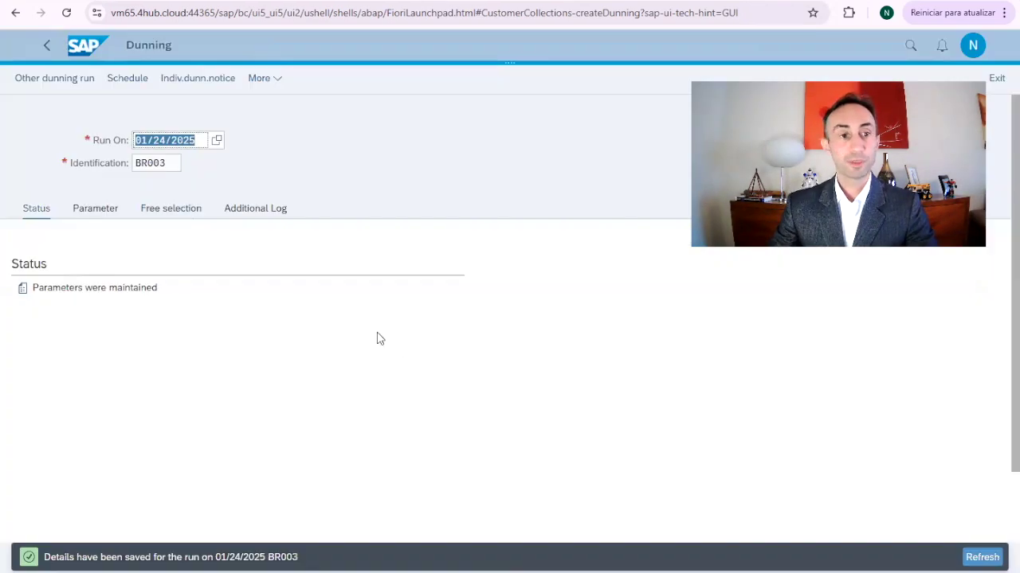
- Schedule run BR003 to start immediately with dunning printout on output device LP01, and refresh its status
{"action": "left_click", "coordinate": [126, 80]}
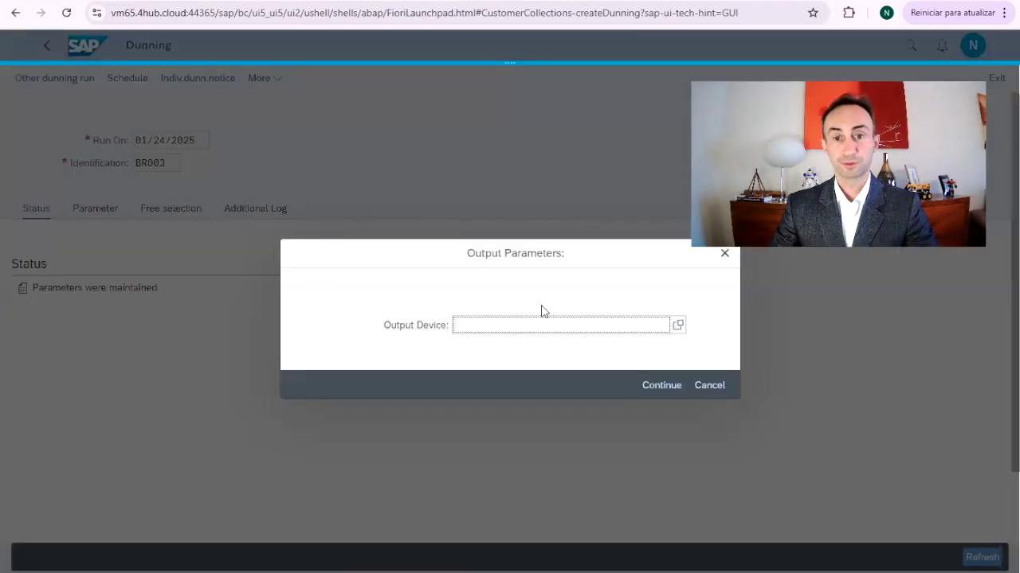
{"action": "left_click", "coordinate": [677, 325]}
{"action": "left_click", "coordinate": [139, 299]}
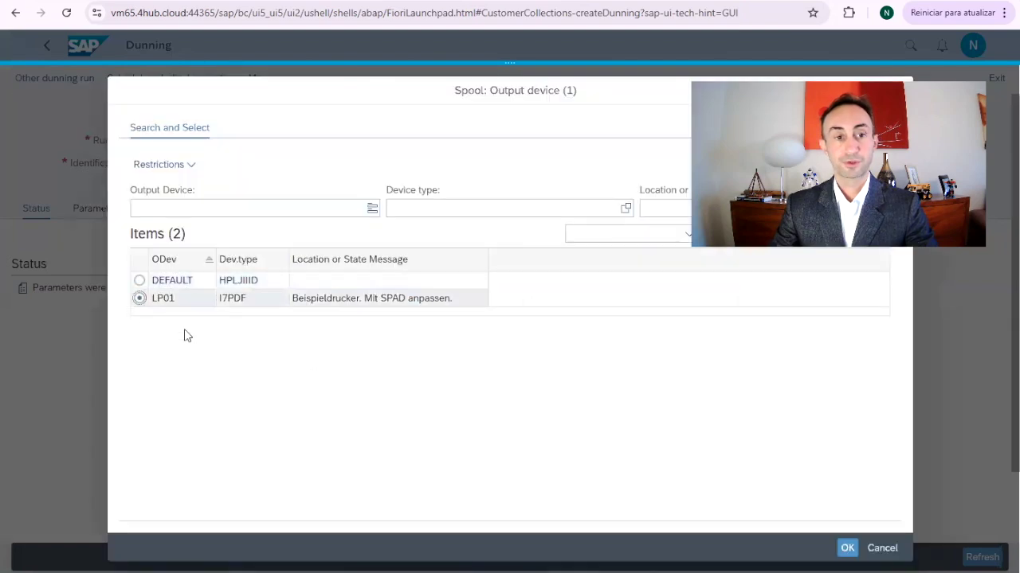
{"action": "left_click", "coordinate": [845, 548]}
{"action": "left_click", "coordinate": [551, 280]}
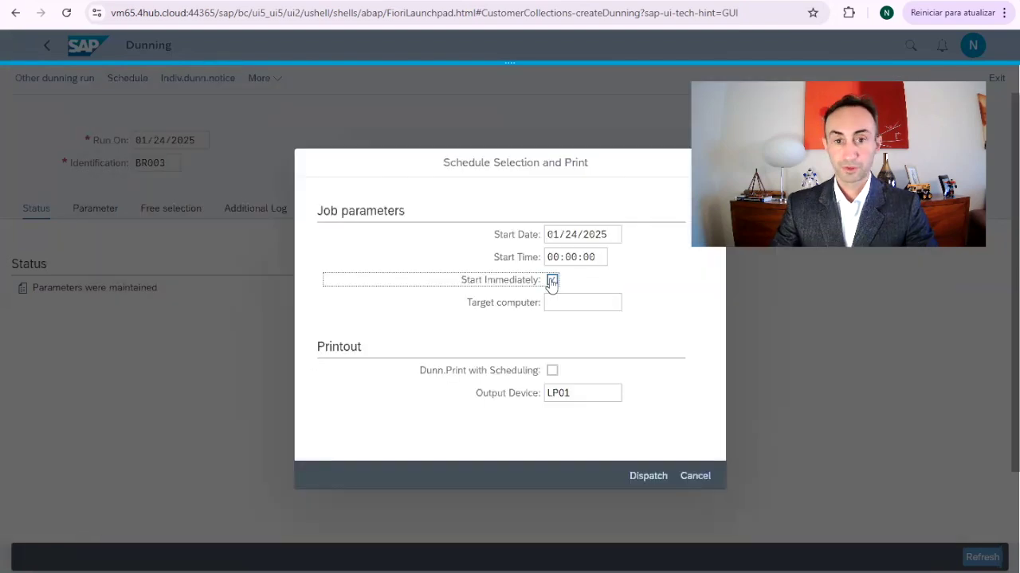
{"action": "left_click", "coordinate": [551, 372]}
{"action": "left_click", "coordinate": [647, 475]}
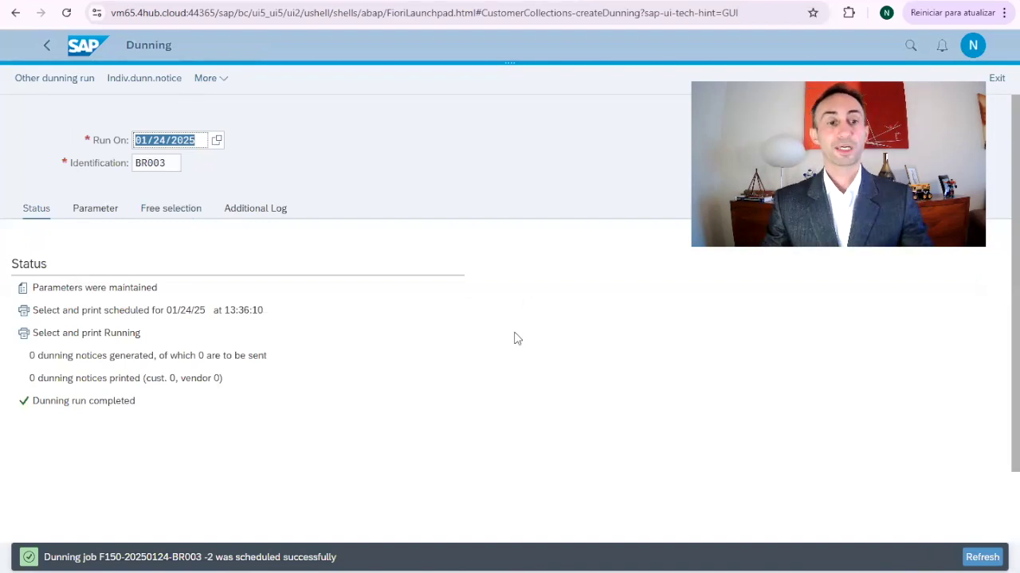
{"action": "key", "text": "Return"}
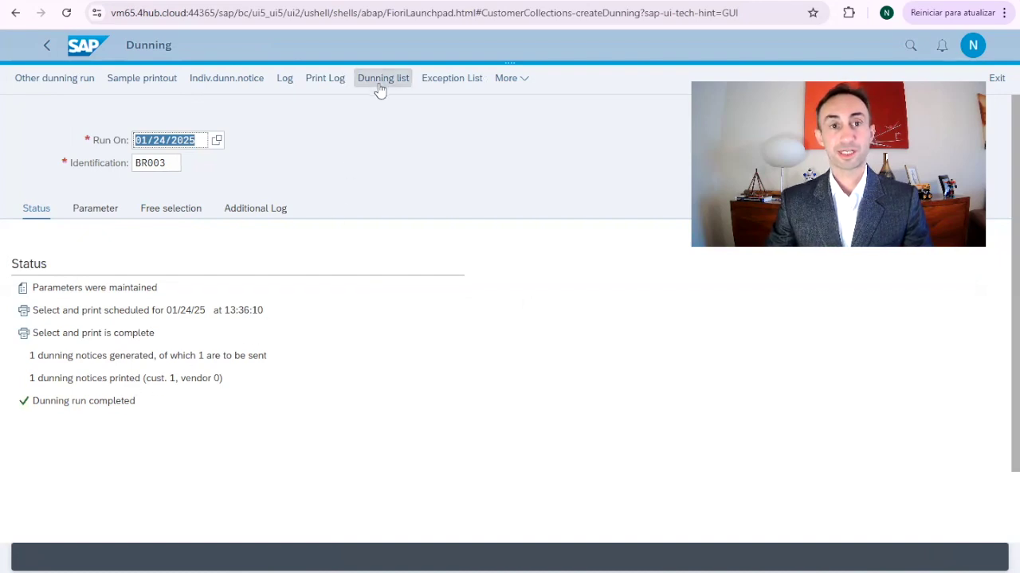
- Review run BR003's exception list, and display its dunning list to check the dunning levels of the documents
{"action": "left_click", "coordinate": [446, 82]}
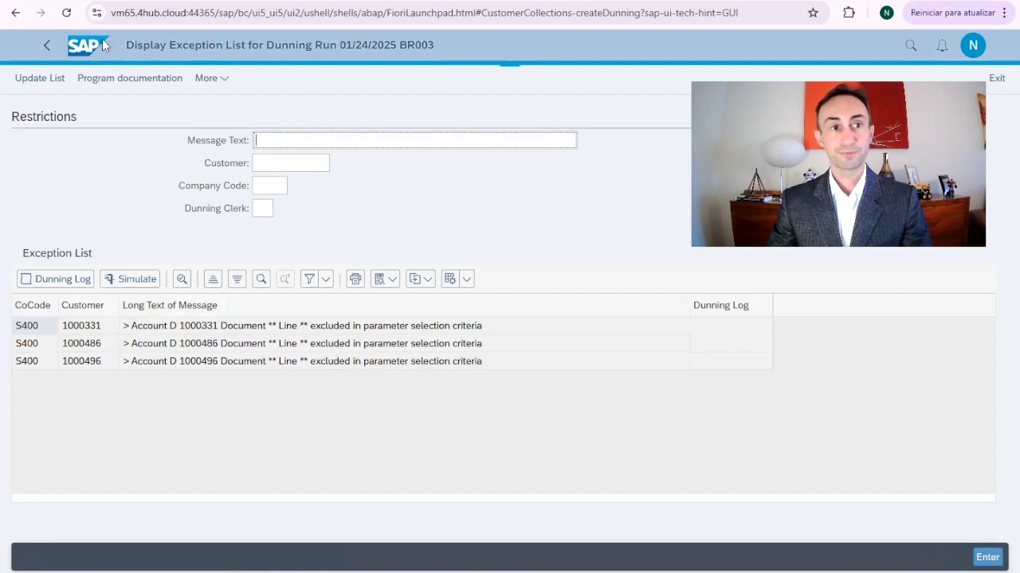
{"action": "left_click", "coordinate": [45, 48]}
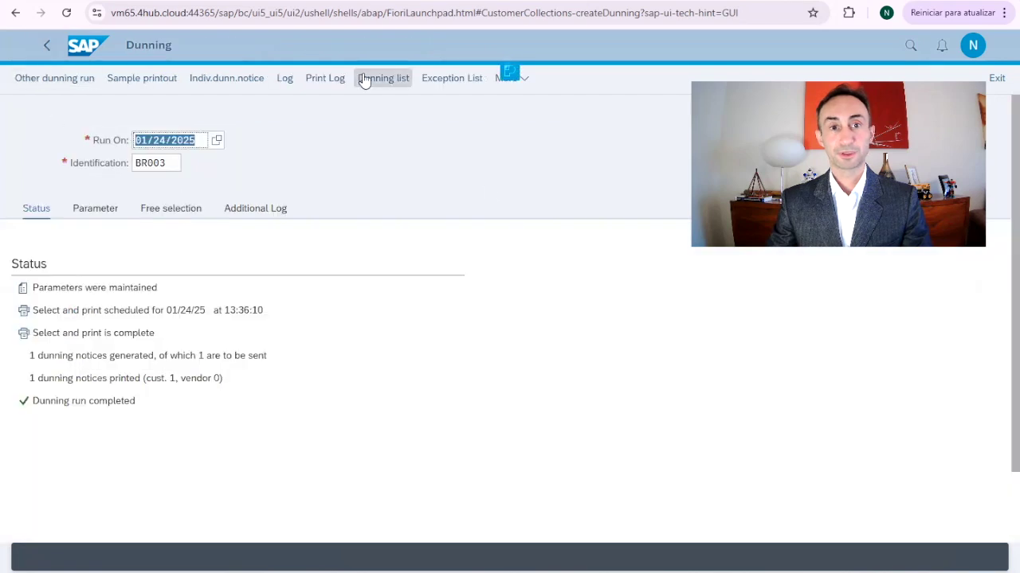
{"action": "left_click", "coordinate": [374, 78]}
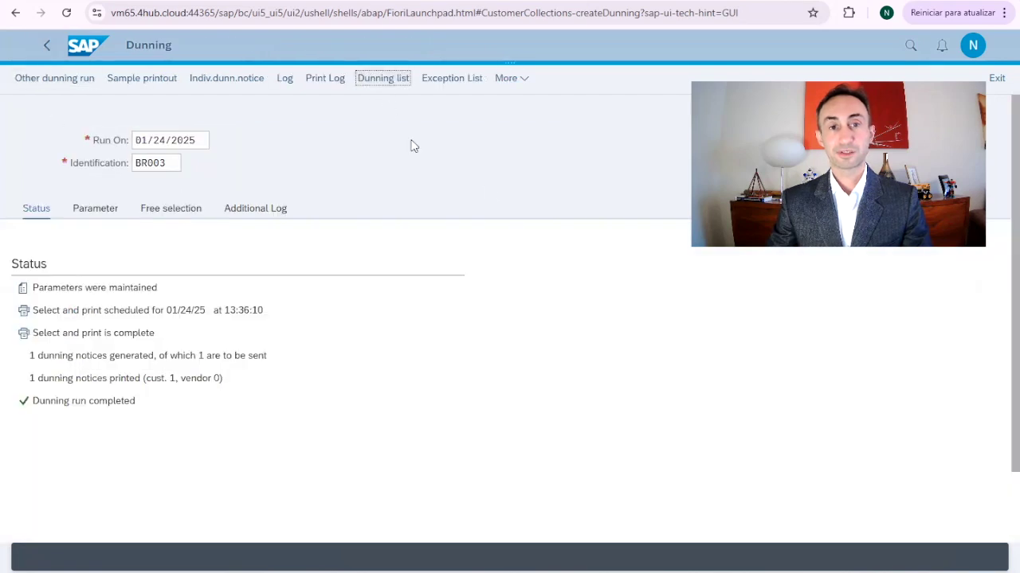
{"action": "key", "text": "Return"}
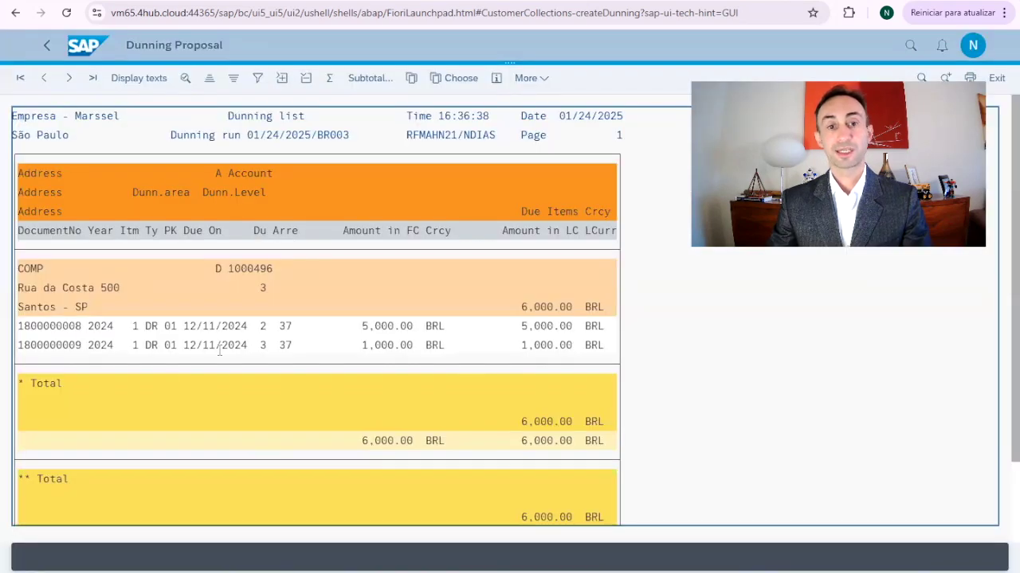